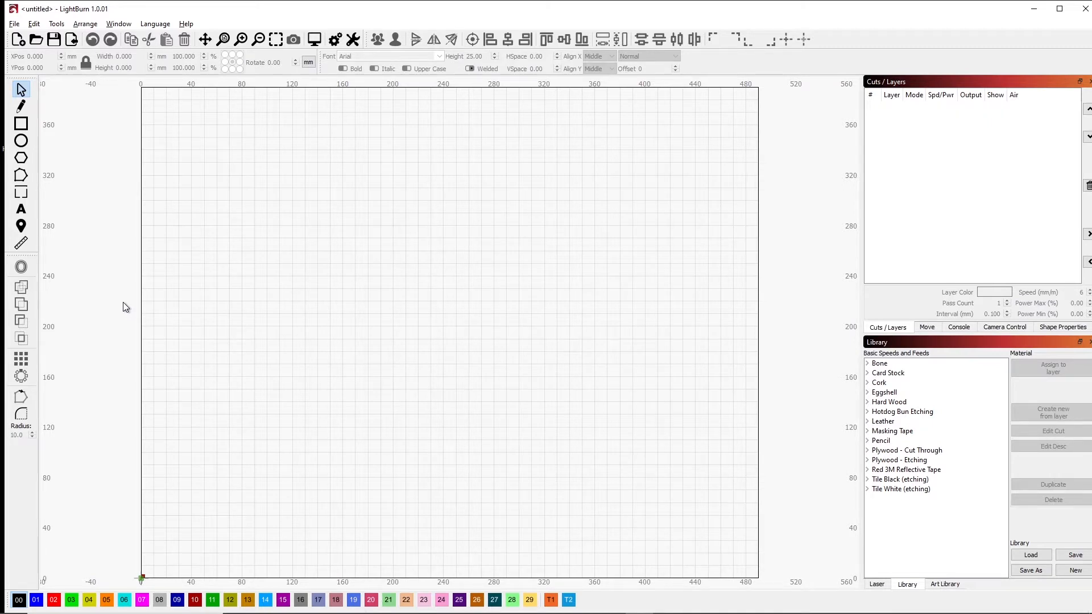
Open the project Power Test 1000.lbrn from the cnc folder and fit the whole design in view.
{"action": "left_click", "coordinate": [36, 39]}
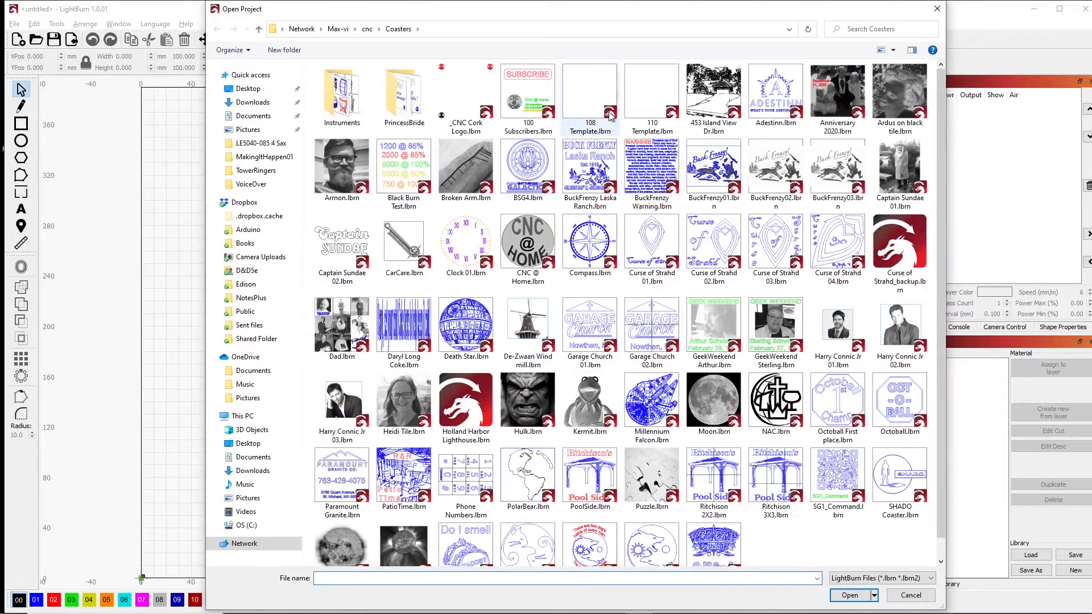
{"action": "scroll", "coordinate": [606, 115], "scroll_direction": "down", "scroll_amount": 1}
{"action": "scroll", "coordinate": [605, 115], "scroll_direction": "up", "scroll_amount": 1}
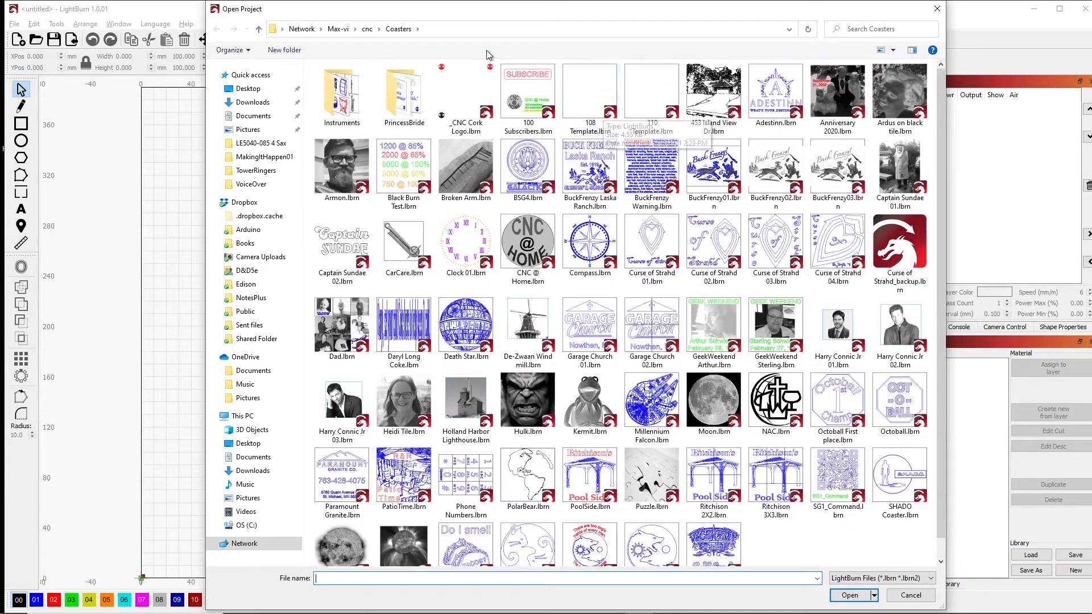
{"action": "left_click", "coordinate": [367, 30]}
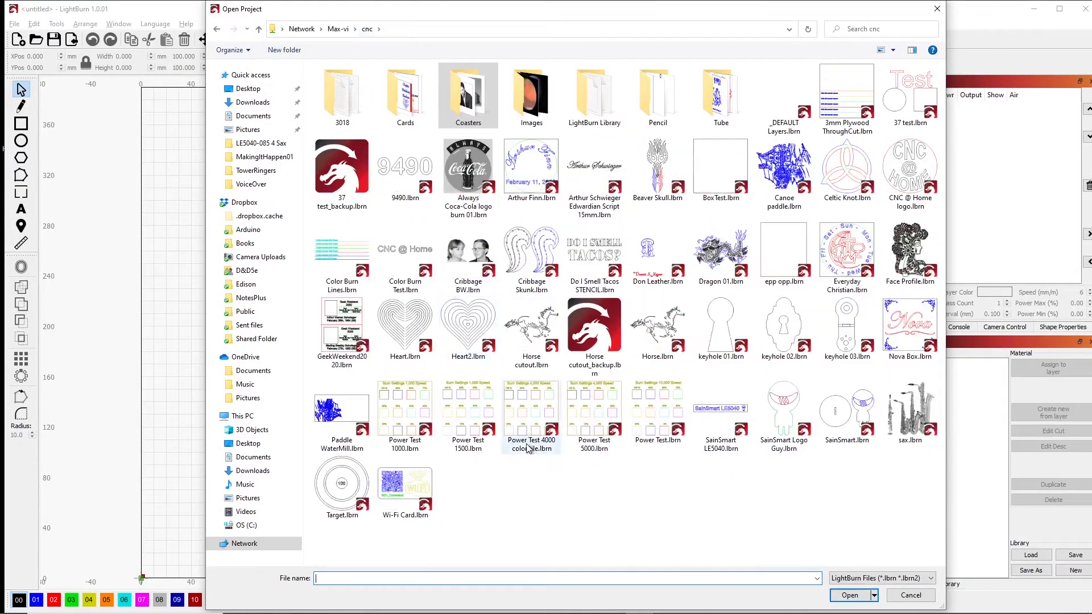
{"action": "double_click", "coordinate": [404, 421]}
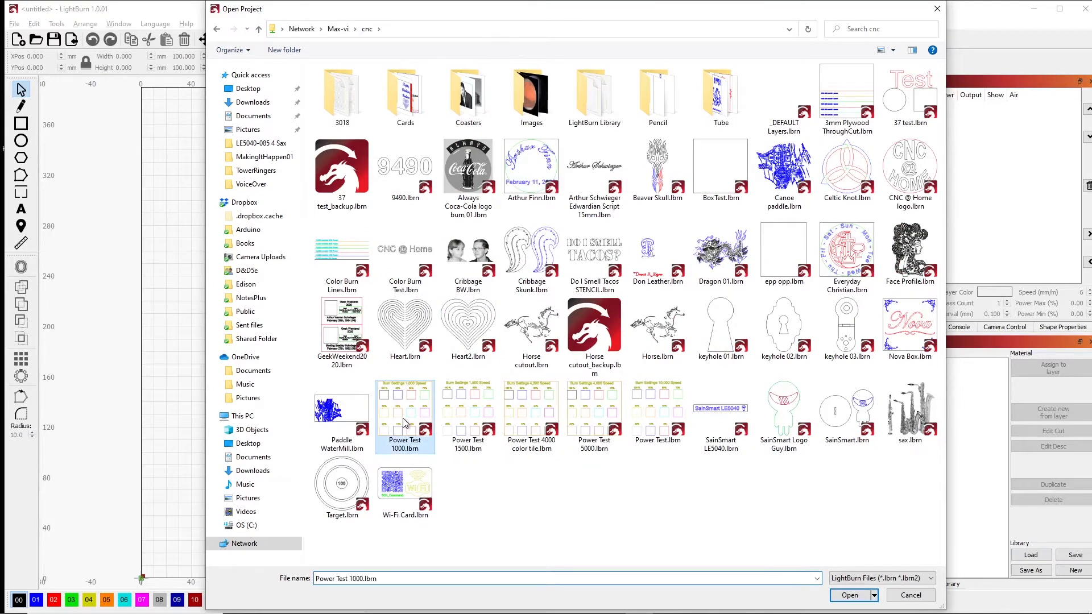
{"action": "left_click", "coordinate": [274, 38]}
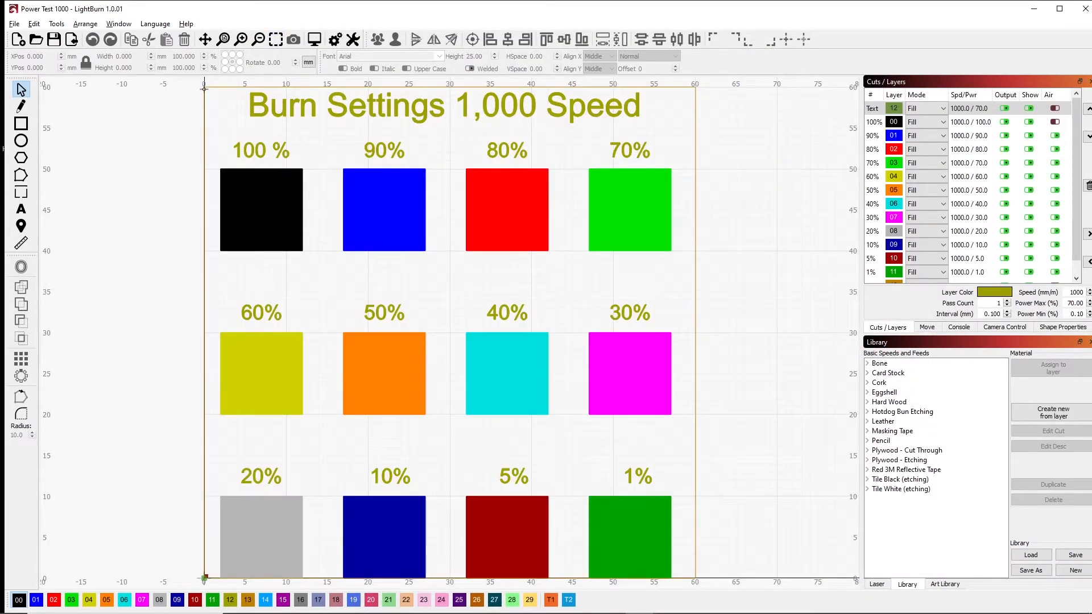
Examine the power test squares one by one, comparing the layer and power setting assigned to each.
{"action": "key", "text": "ctrl+a"}
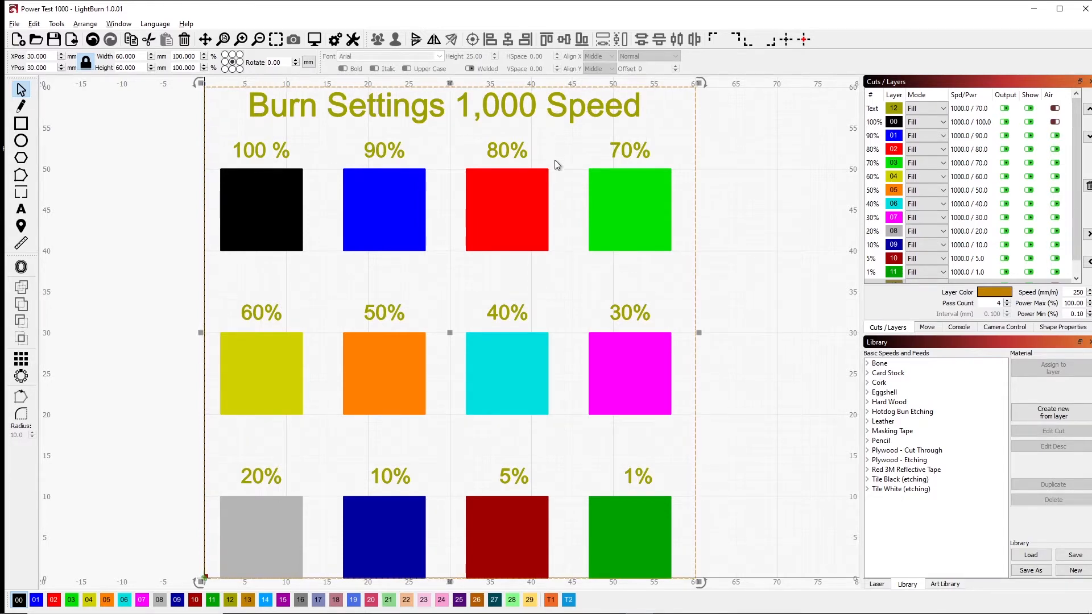
{"action": "left_click", "coordinate": [256, 217]}
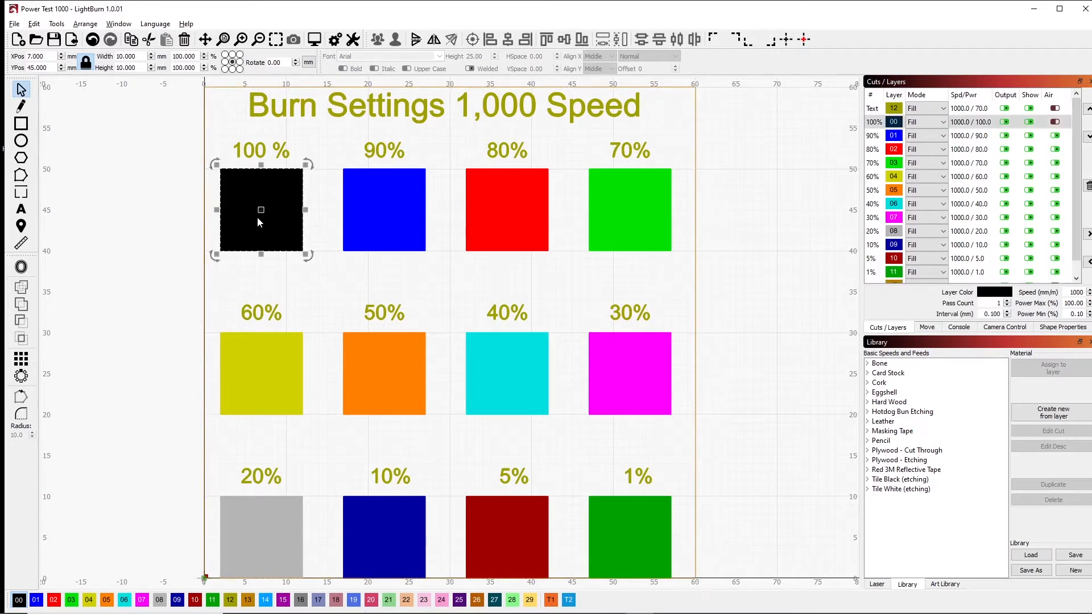
{"action": "left_click", "coordinate": [373, 220]}
{"action": "left_click", "coordinate": [507, 210]}
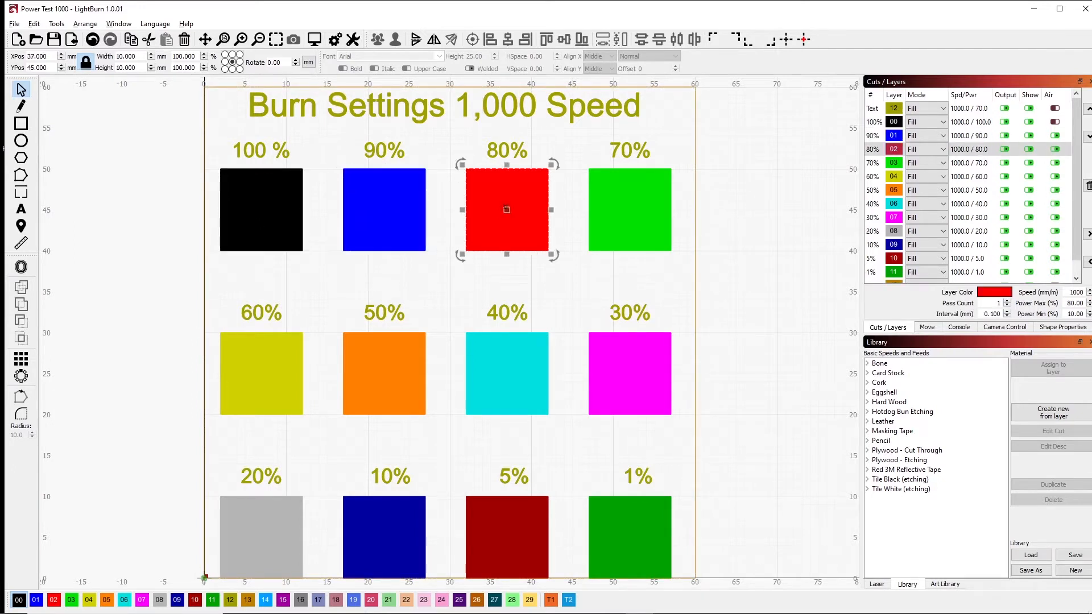
{"action": "left_click", "coordinate": [611, 214]}
{"action": "left_click", "coordinate": [251, 366]}
{"action": "left_click", "coordinate": [379, 379]}
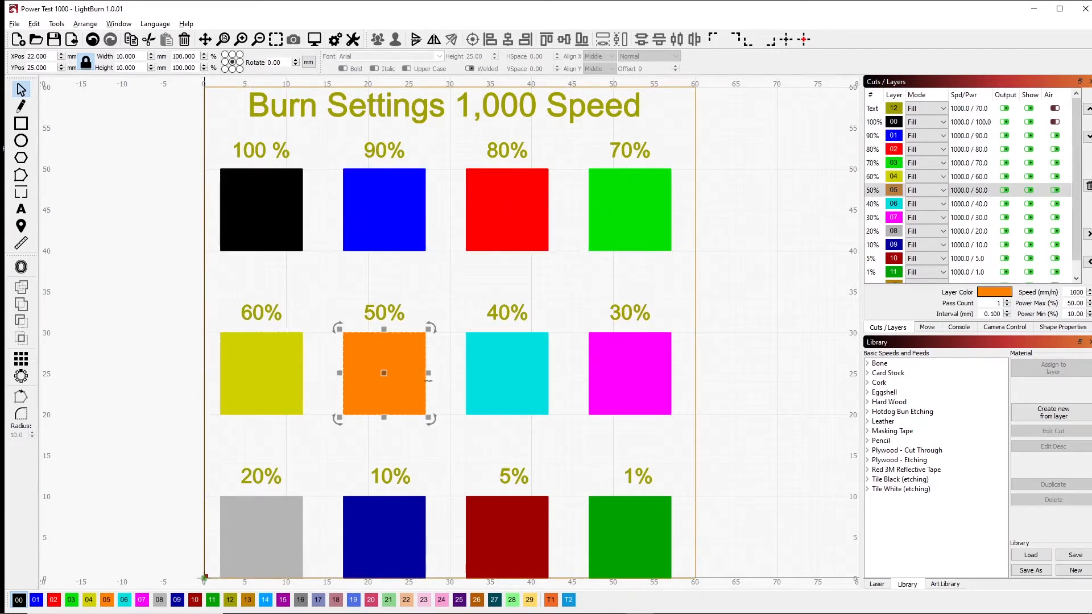
{"action": "left_click", "coordinate": [497, 374]}
{"action": "left_click", "coordinate": [616, 376]}
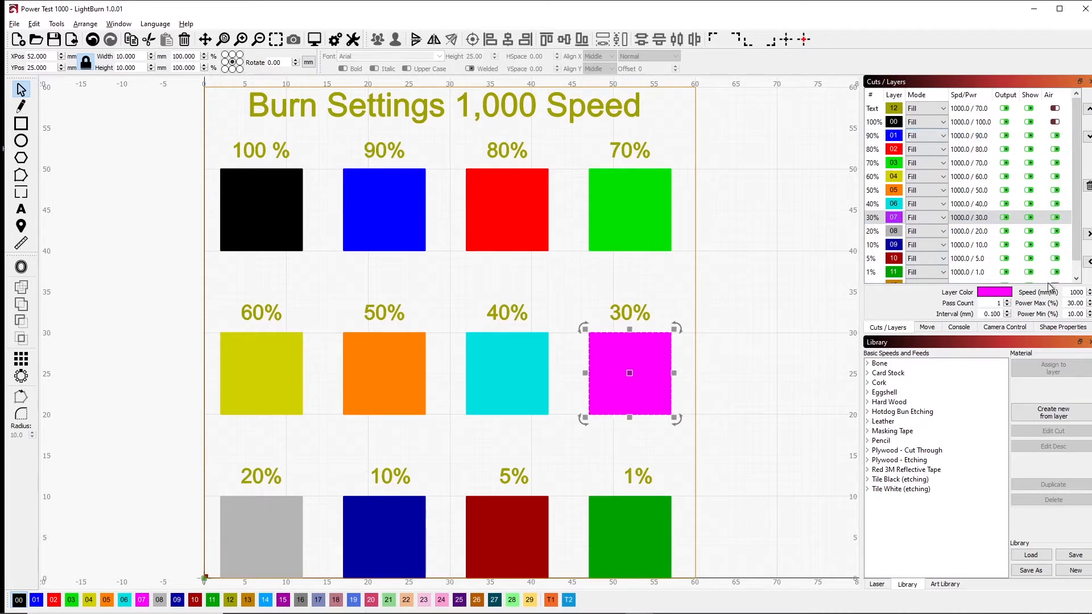
{"action": "left_click", "coordinate": [1076, 270]}
{"action": "scroll", "coordinate": [1076, 269], "scroll_direction": "up", "scroll_amount": 1}
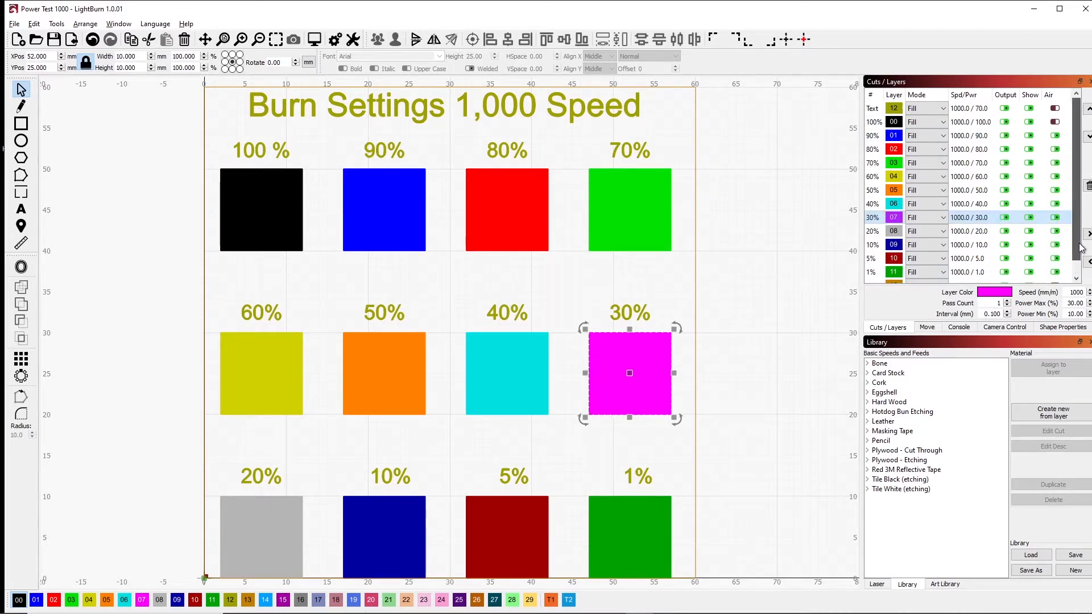
Review the cut settings of the 100% layer for the black square and close them without changes.
{"action": "left_click", "coordinate": [244, 212]}
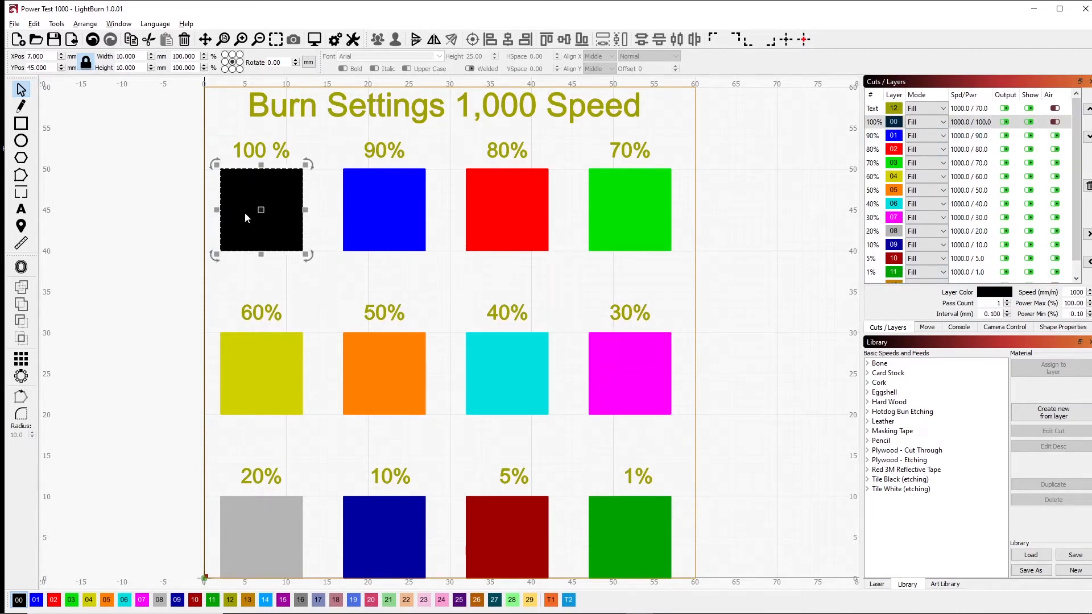
{"action": "double_click", "coordinate": [876, 122]}
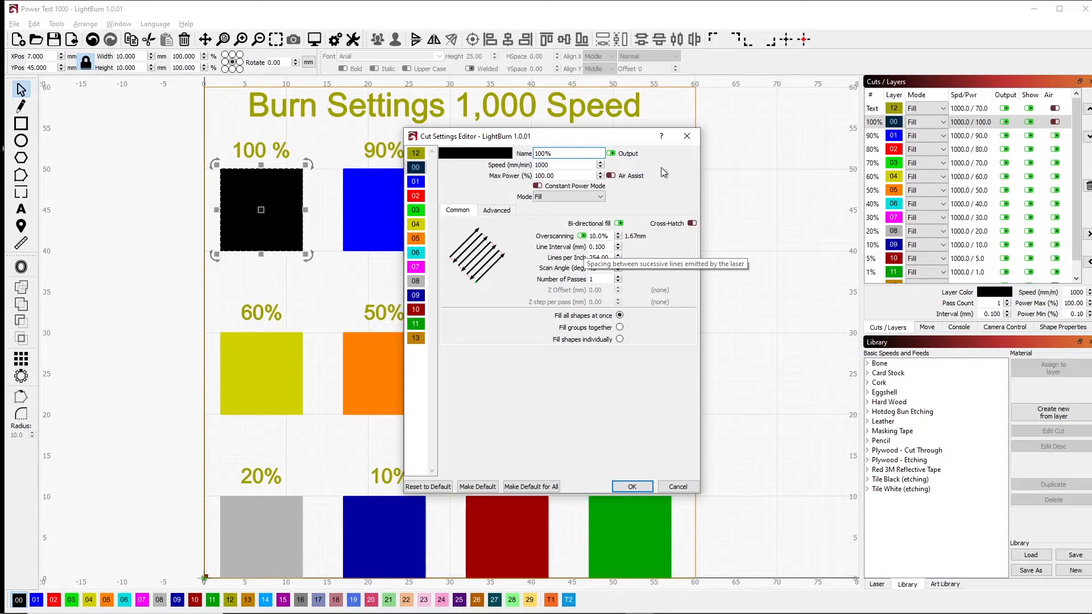
{"action": "left_click", "coordinate": [687, 137]}
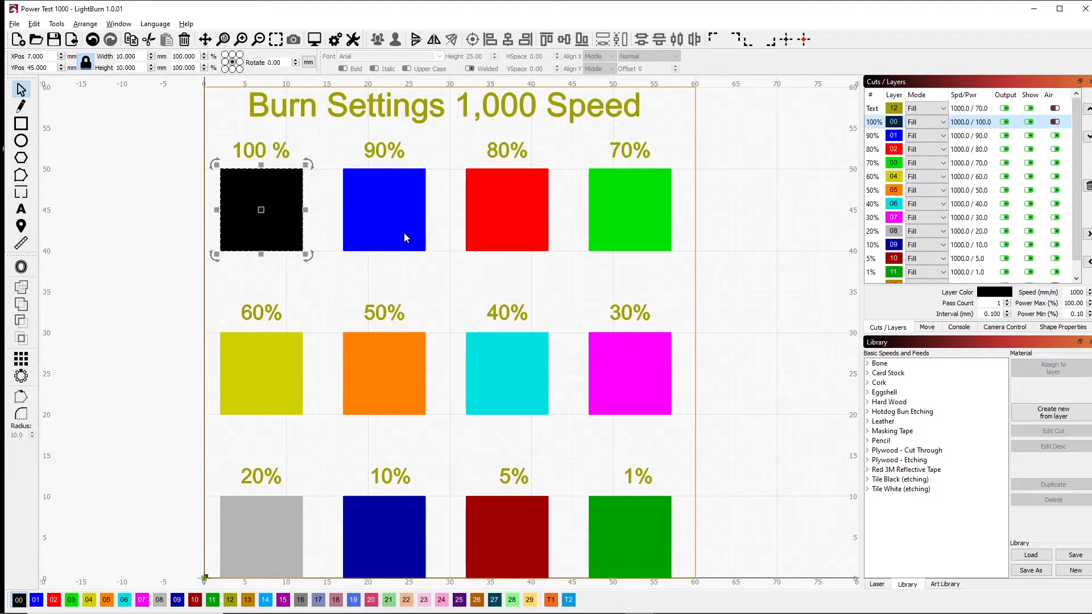
{"action": "left_click", "coordinate": [748, 261]}
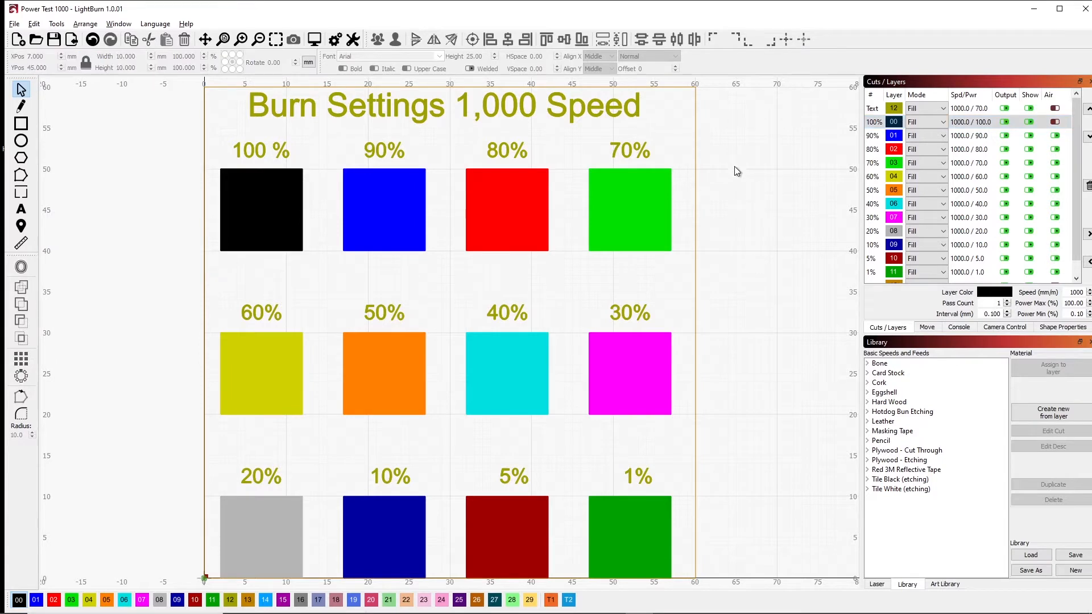
In a new project, draw a square on the work area and set its width and height to 10 mm.
{"action": "left_click", "coordinate": [18, 40]}
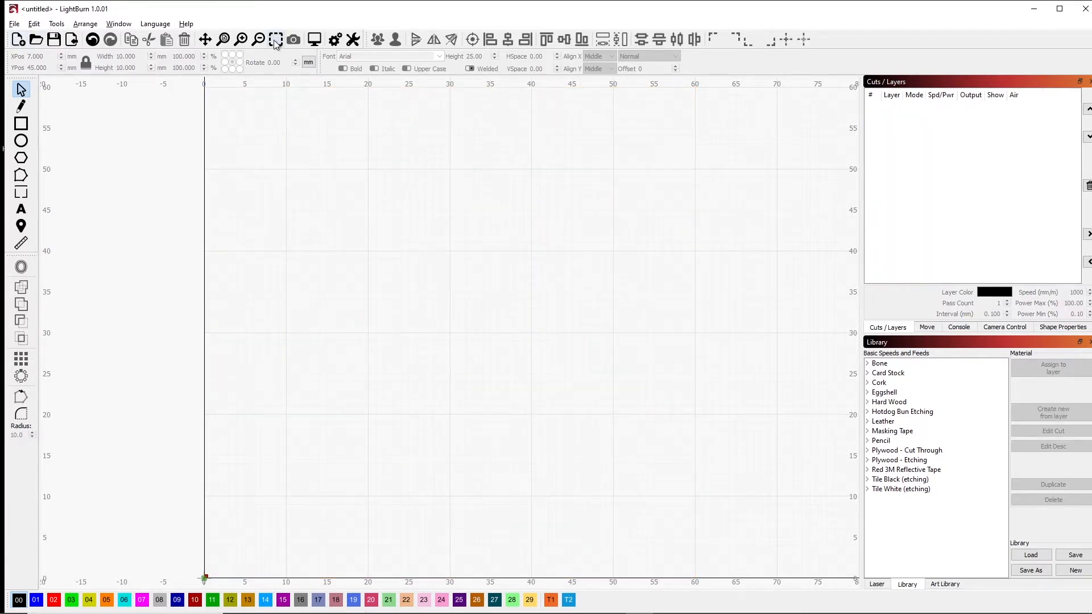
{"action": "left_click", "coordinate": [21, 124]}
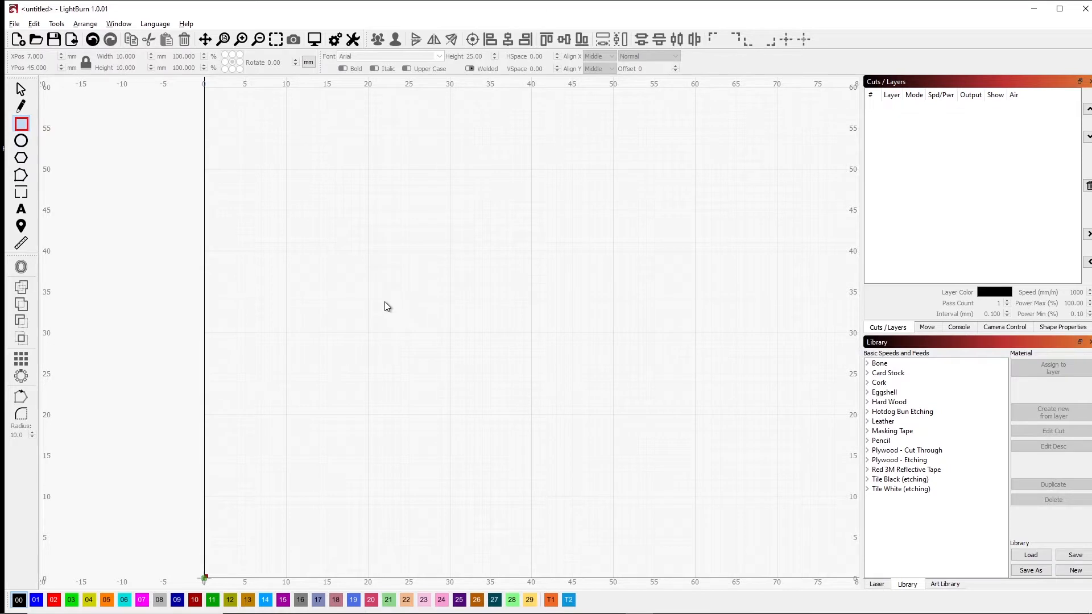
{"action": "mouse_move", "coordinate": [374, 302]}
{"action": "left_mouse_down"}
{"action": "mouse_move", "coordinate": [454, 373]}
{"action": "mouse_move", "coordinate": [570, 383]}
{"action": "mouse_move", "coordinate": [469, 349]}
{"action": "mouse_move", "coordinate": [449, 412]}
{"action": "mouse_move", "coordinate": [588, 510]}
{"action": "mouse_move", "coordinate": [473, 436]}
{"action": "mouse_move", "coordinate": [488, 449]}
{"action": "mouse_move", "coordinate": [685, 500]}
{"action": "mouse_move", "coordinate": [562, 503]}
{"action": "mouse_move", "coordinate": [523, 326]}
{"action": "mouse_move", "coordinate": [585, 328]}
{"action": "mouse_move", "coordinate": [604, 440]}
{"action": "mouse_move", "coordinate": [541, 413]}
{"action": "mouse_move", "coordinate": [509, 467]}
{"action": "mouse_move", "coordinate": [497, 436]}
{"action": "left_mouse_up"}
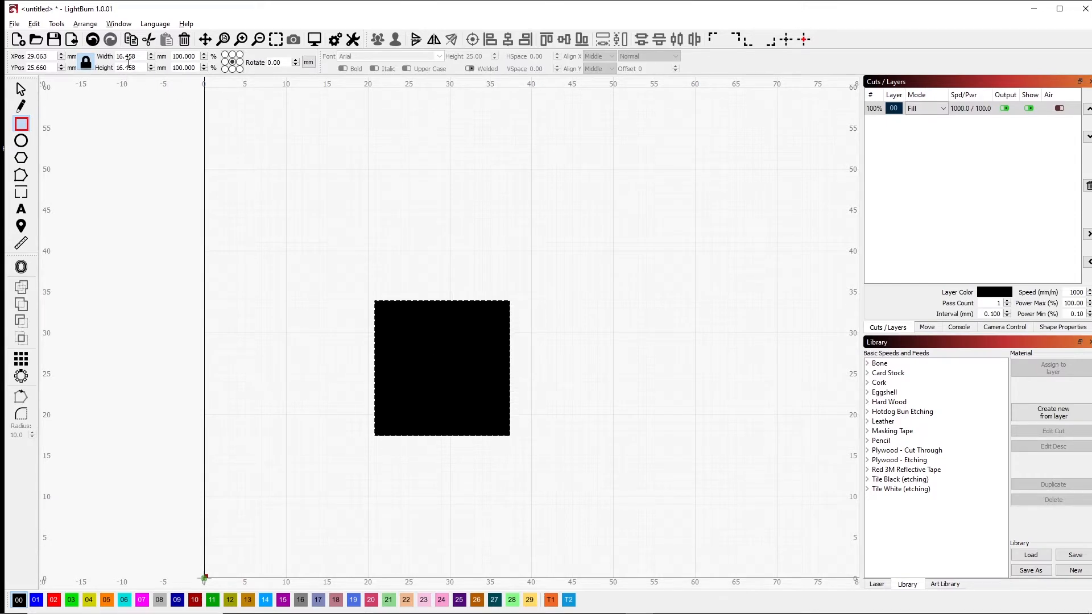
{"action": "left_click_drag", "start_coordinate": [137, 59], "coordinate": [112, 60]}
{"action": "type", "text": "10"}
{"action": "key", "text": "Return"}
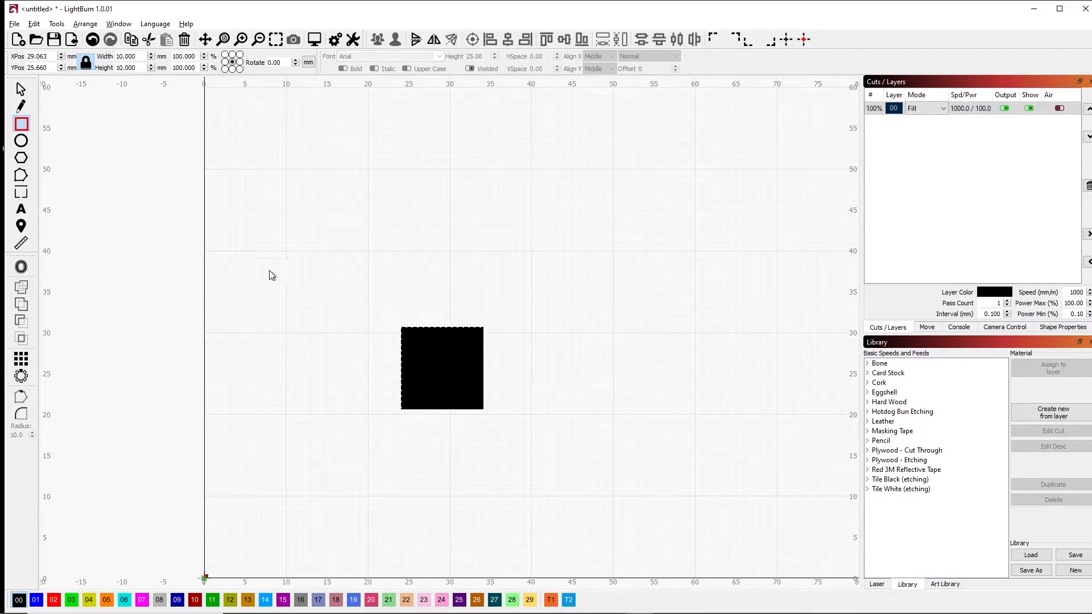
Move the square into the work area's lower-left corner, with its centre at about X 5.9, Y 5.7 mm.
{"action": "left_click_drag", "start_coordinate": [440, 367], "coordinate": [298, 495]}
{"action": "key", "text": "ctrl+z"}
{"action": "left_click", "coordinate": [21, 90]}
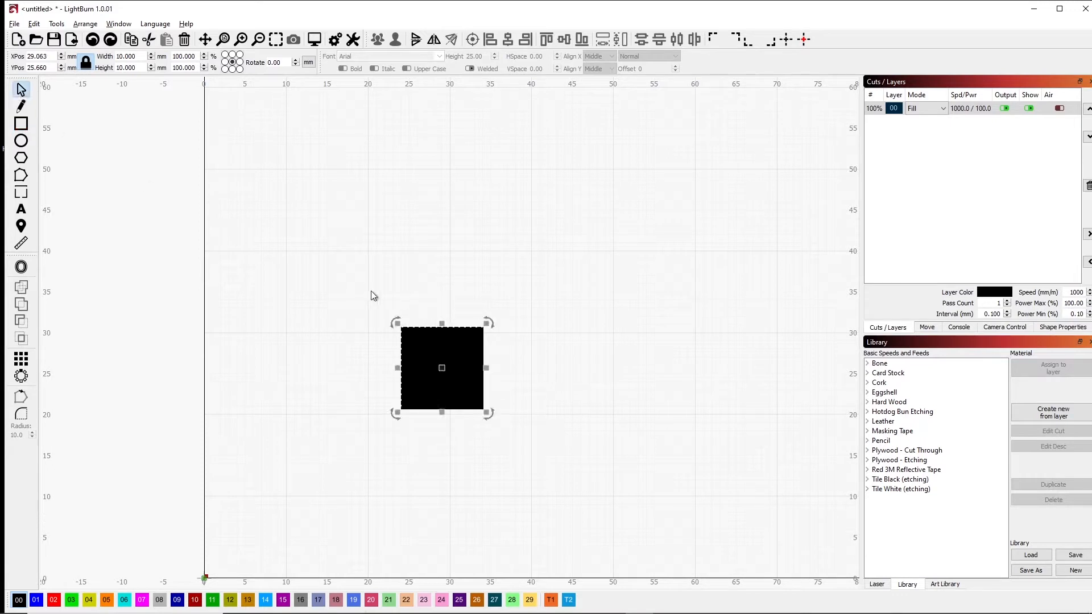
{"action": "left_click_drag", "start_coordinate": [443, 368], "coordinate": [253, 532]}
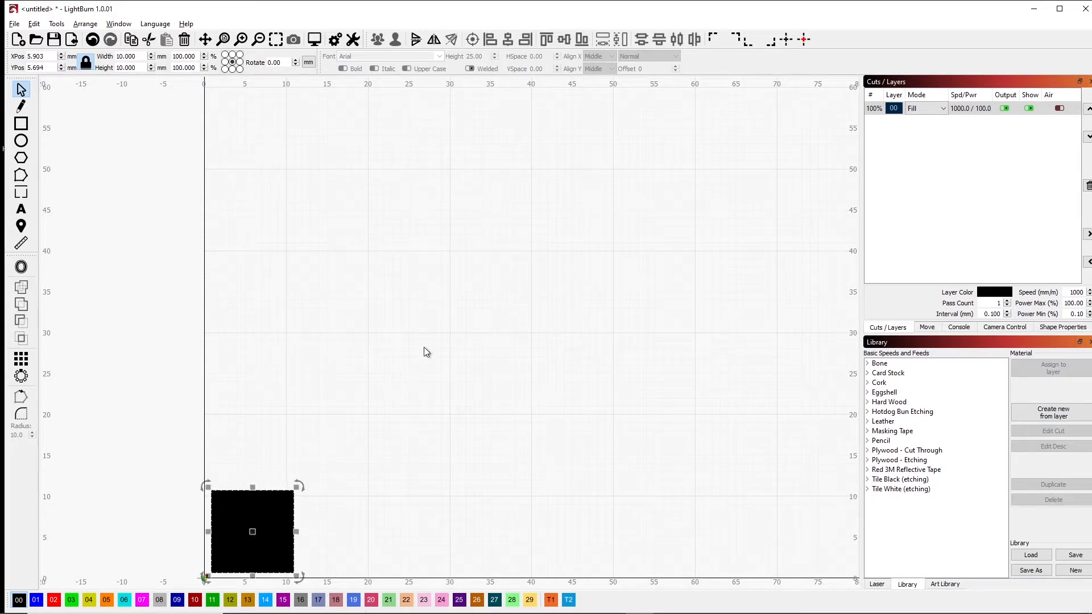
Start a grid array of the square with 4 columns and 4 rows.
{"action": "left_click", "coordinate": [21, 360]}
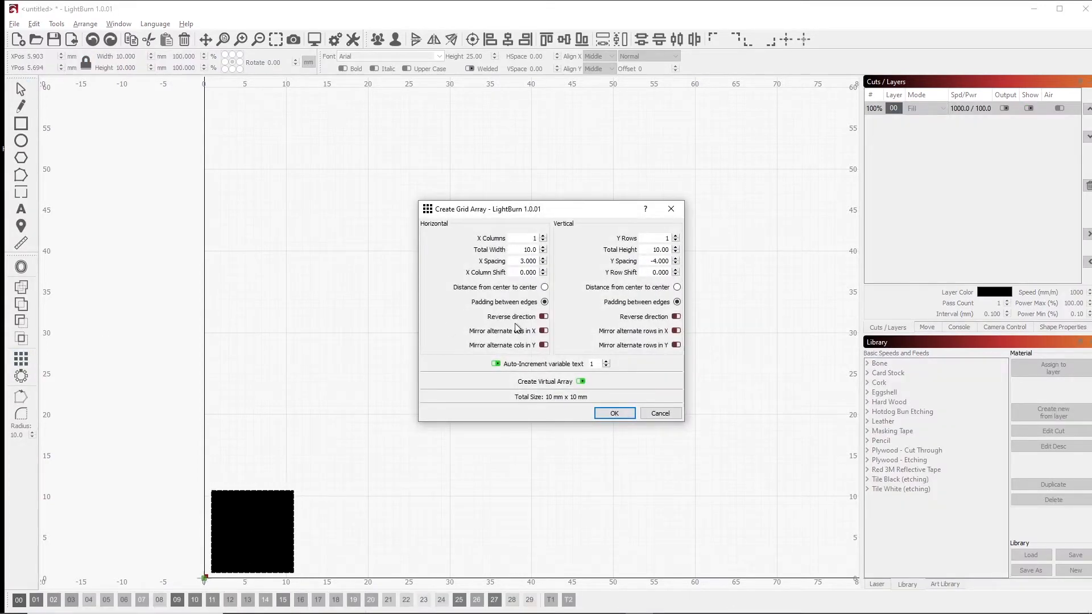
{"action": "type", "text": "4"}
{"action": "left_click", "coordinate": [674, 238]}
{"action": "type", "text": "4"}
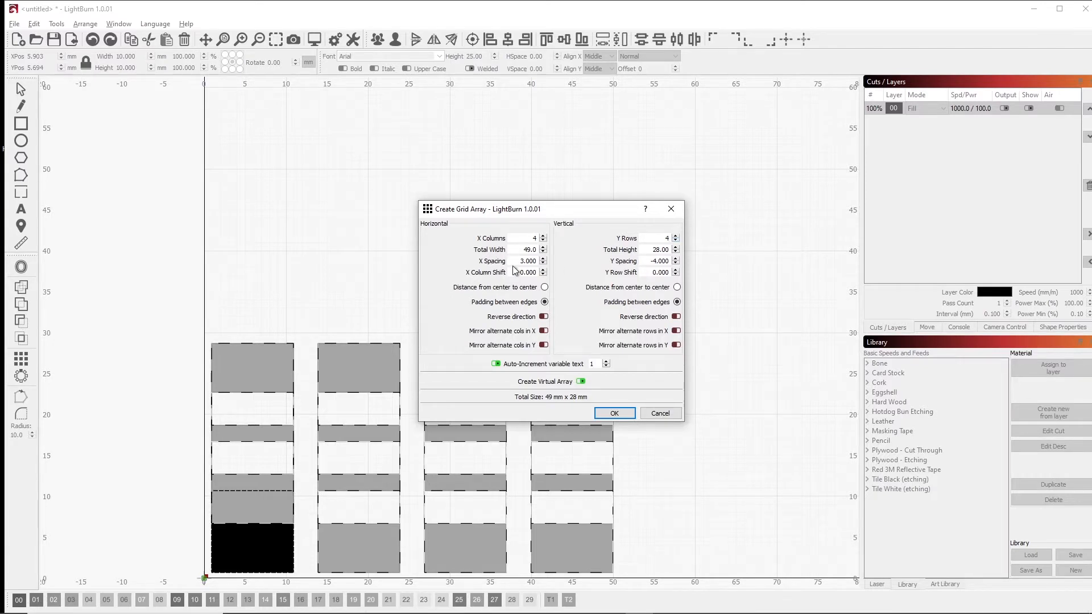
Set the grid array's horizontal and vertical spacing to 2 mm, keeping the preview of the squares unobstructed.
{"action": "left_click_drag", "start_coordinate": [647, 260], "coordinate": [675, 260]}
{"action": "type", "text": "3"}
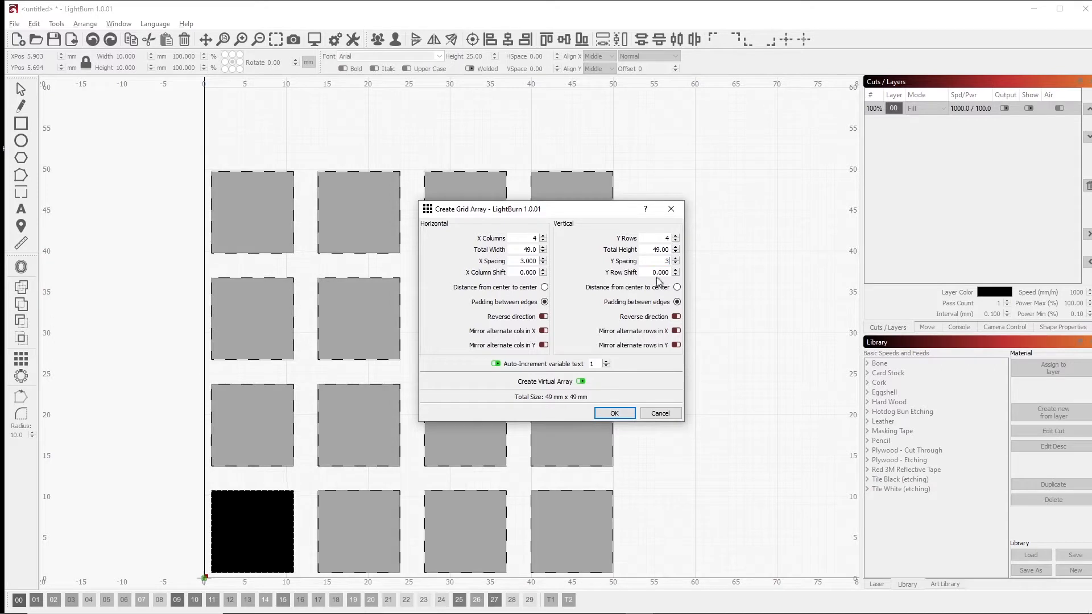
{"action": "key", "text": "BackSpace"}
{"action": "type", "text": "2"}
{"action": "double_click", "coordinate": [515, 262]}
{"action": "type", "text": "2"}
{"action": "left_click_drag", "start_coordinate": [558, 210], "coordinate": [786, 155]}
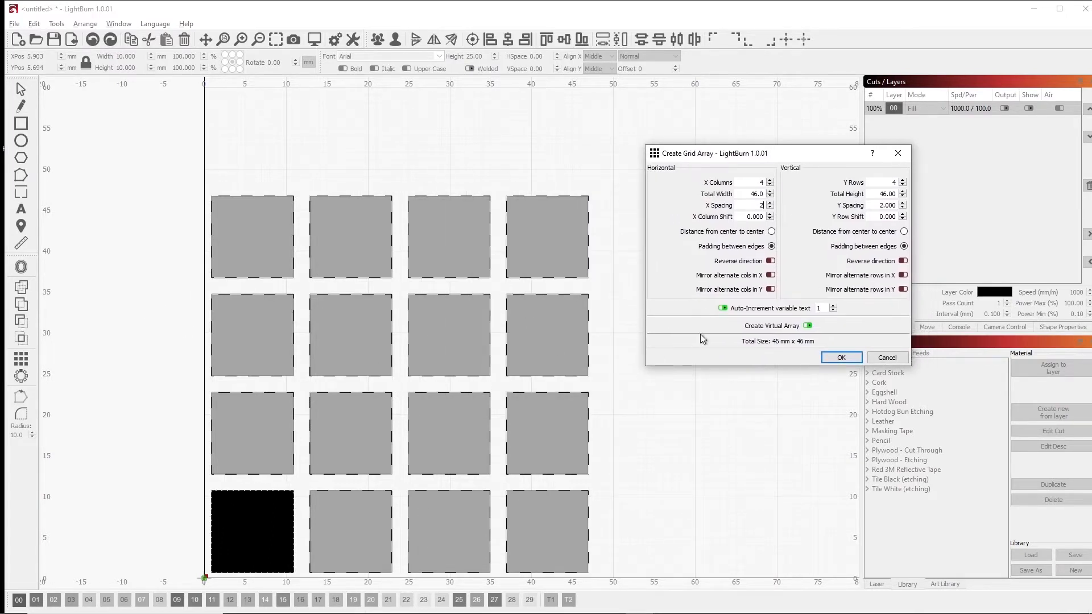
Turn off the virtual array option and create the grid as independent squares.
{"action": "left_click", "coordinate": [775, 327]}
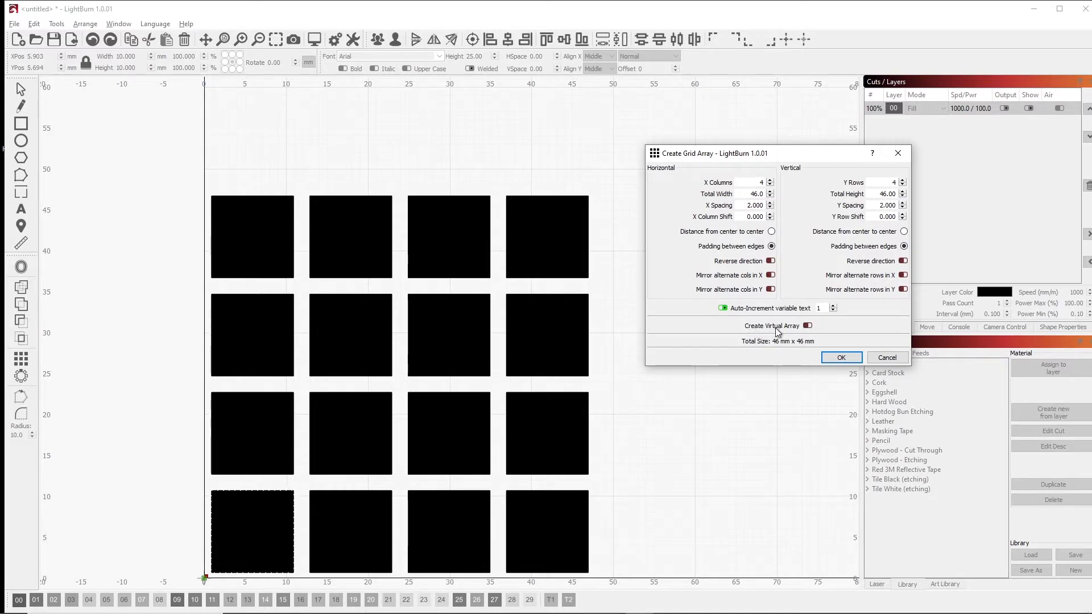
{"action": "left_click", "coordinate": [777, 329]}
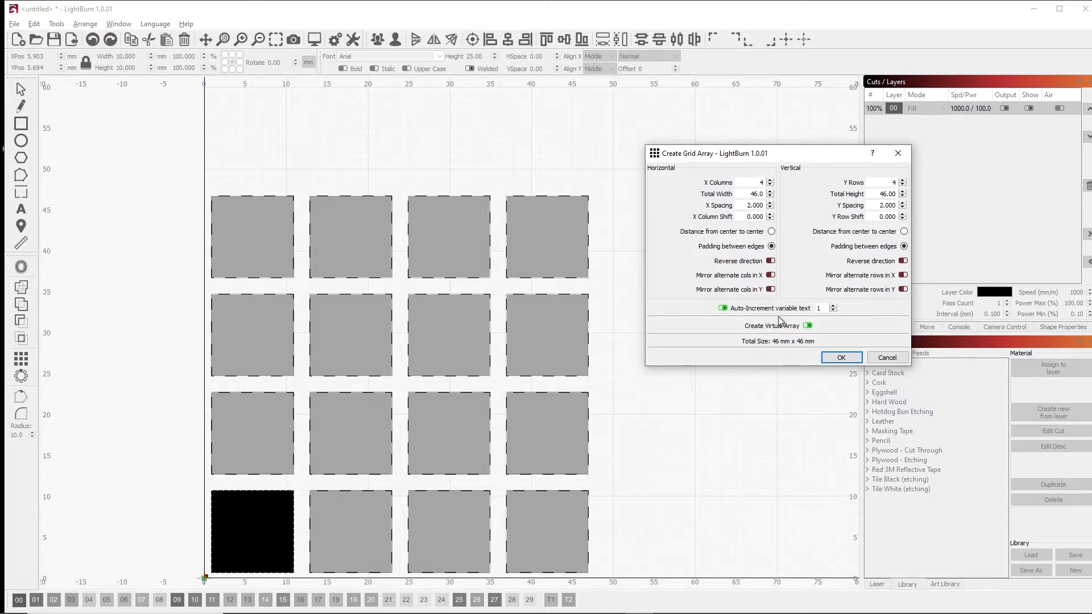
{"action": "left_click", "coordinate": [808, 326]}
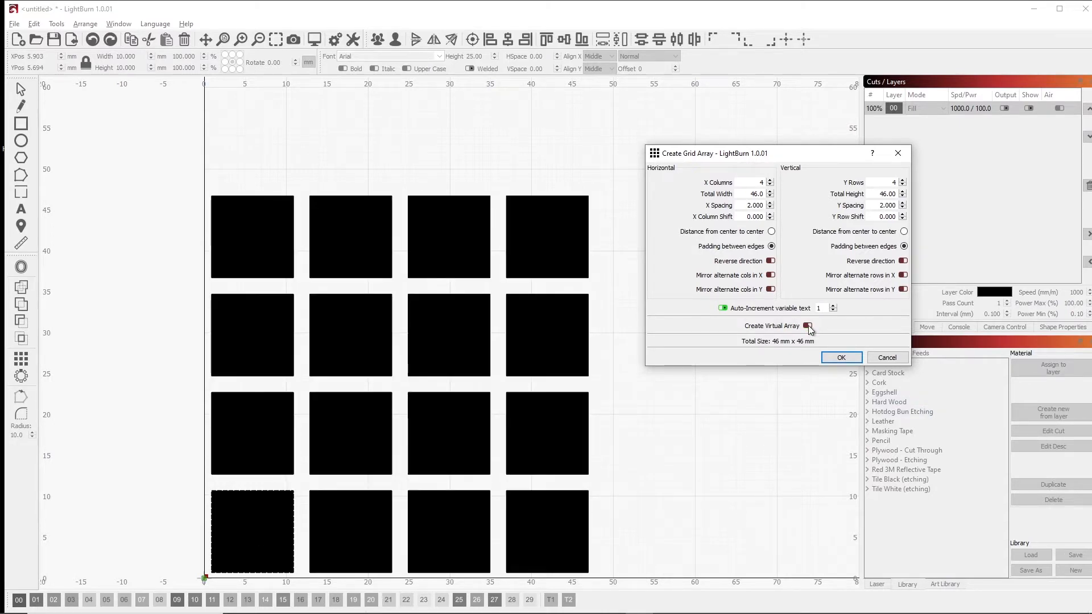
{"action": "left_click", "coordinate": [834, 358]}
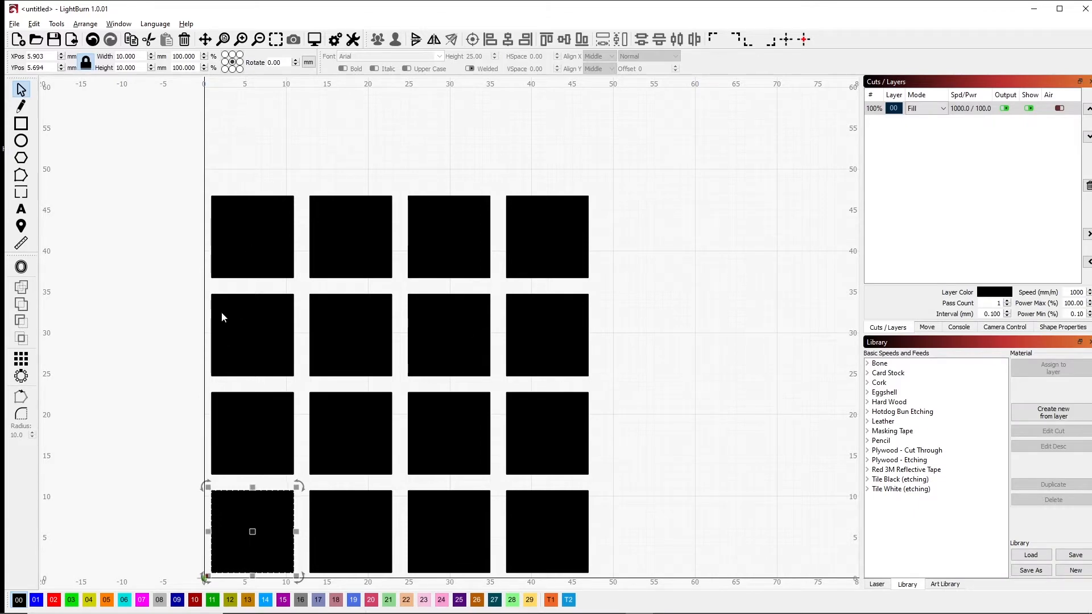
Assign the second, third and fourth squares of the uppermost row to layers 01 blue, 02 red and 03 green.
{"action": "left_click", "coordinate": [238, 256]}
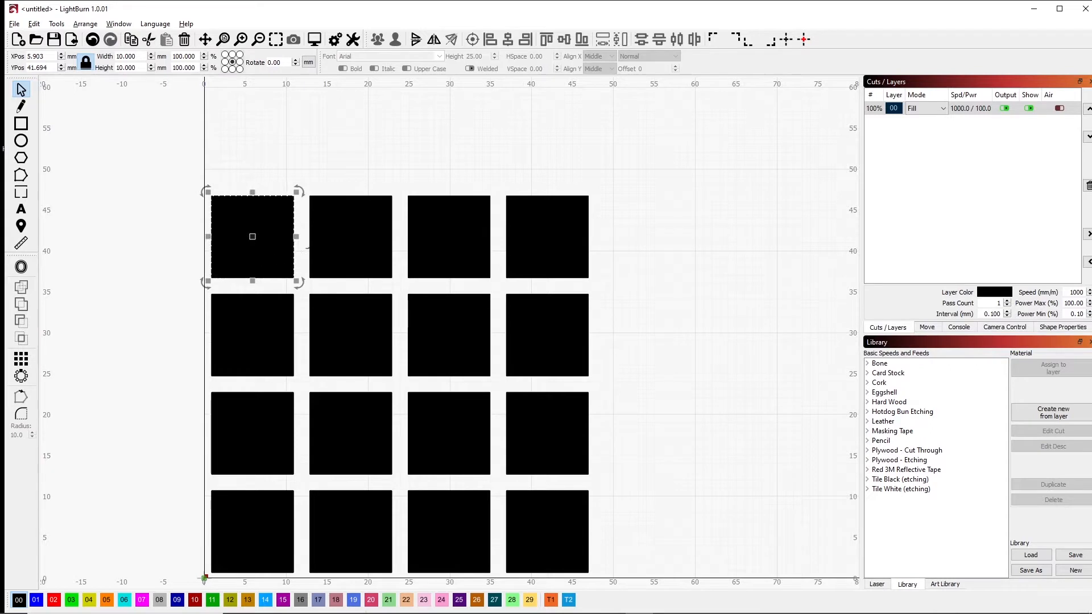
{"action": "left_click", "coordinate": [355, 246]}
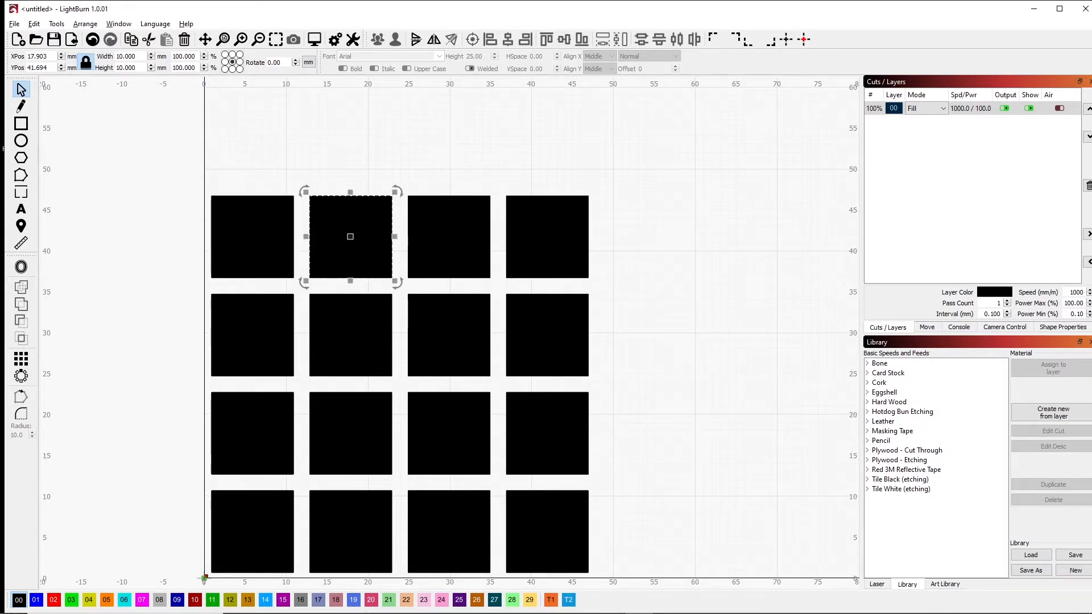
{"action": "left_click", "coordinate": [36, 599]}
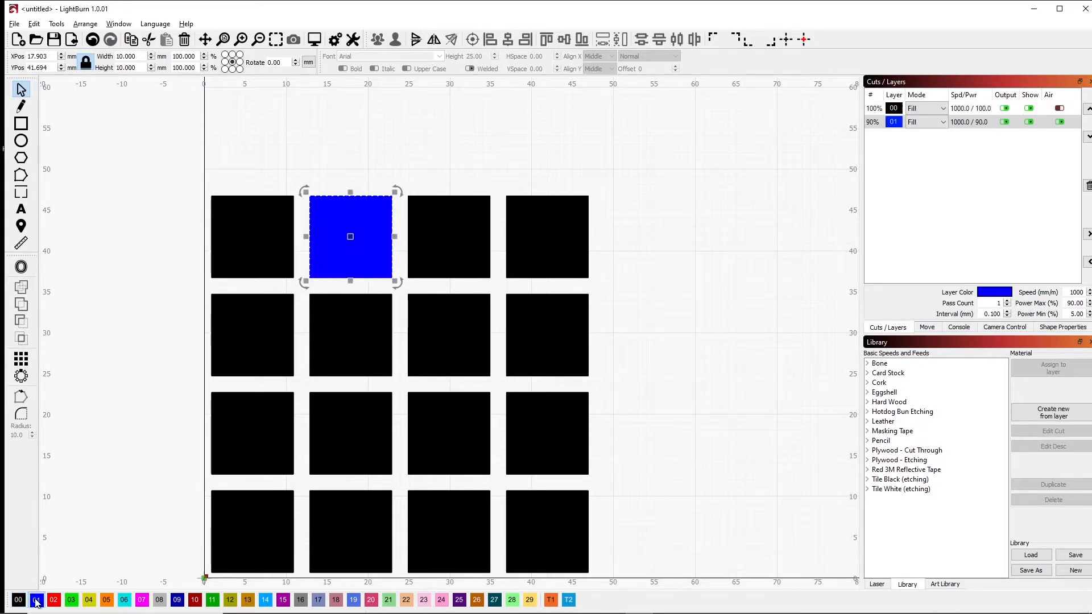
{"action": "left_click", "coordinate": [468, 247]}
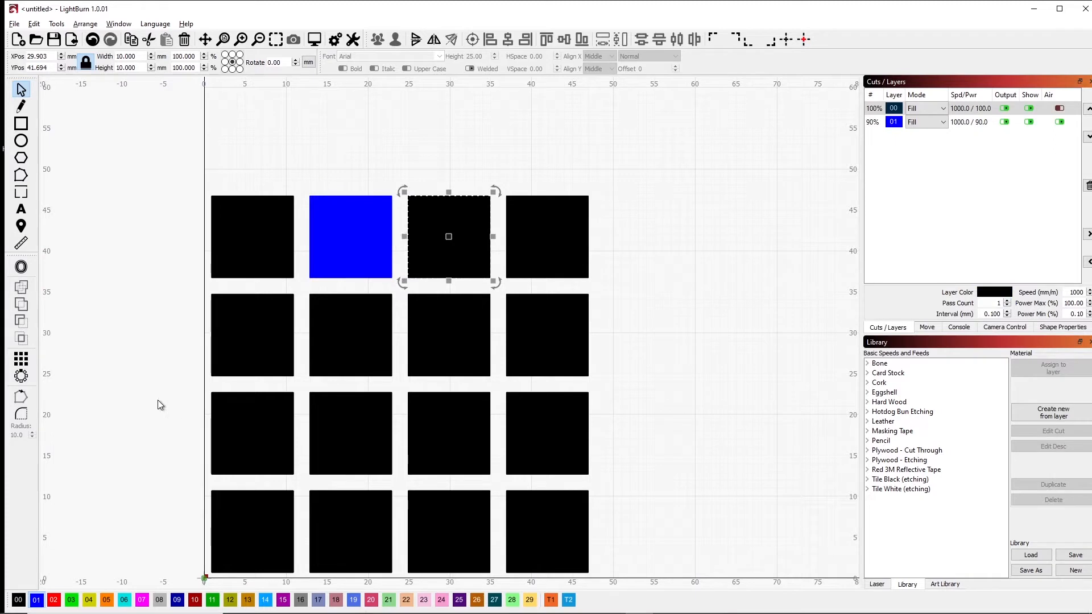
{"action": "left_click", "coordinate": [54, 600]}
{"action": "left_click", "coordinate": [537, 222]}
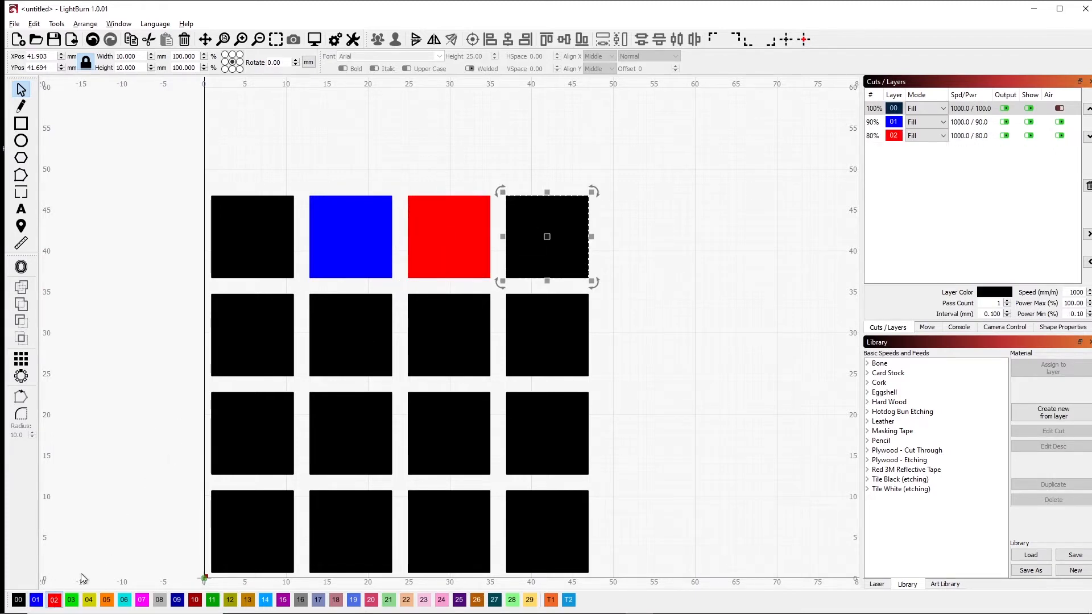
{"action": "left_click", "coordinate": [71, 600]}
Assign the four squares of the second row from the top to layers 04, 05, 06 and 07, keeping their positions unchanged.
{"action": "left_click", "coordinate": [256, 343]}
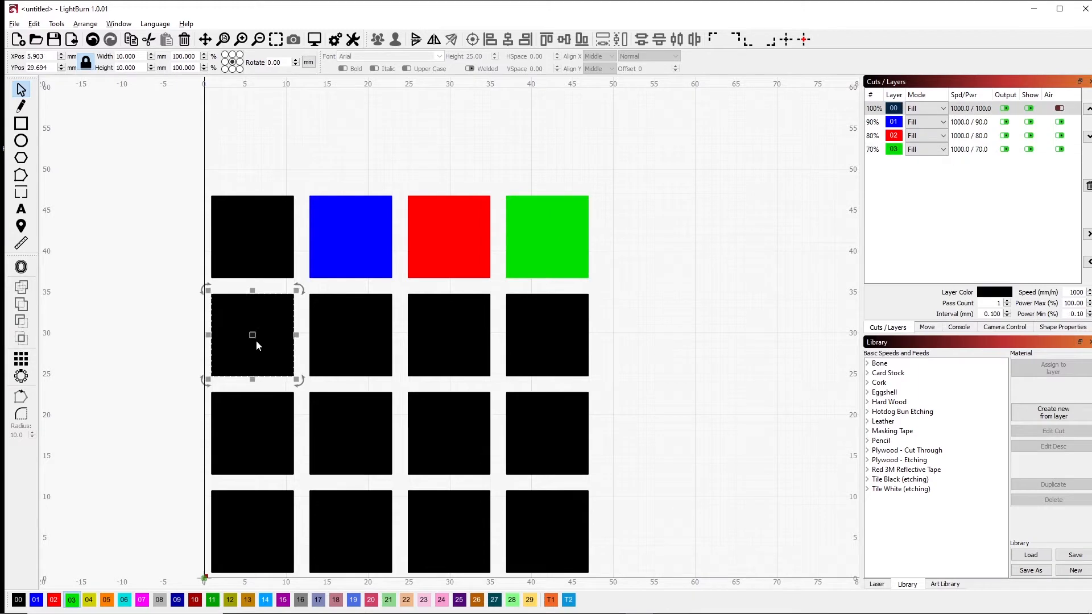
{"action": "left_click", "coordinate": [89, 600]}
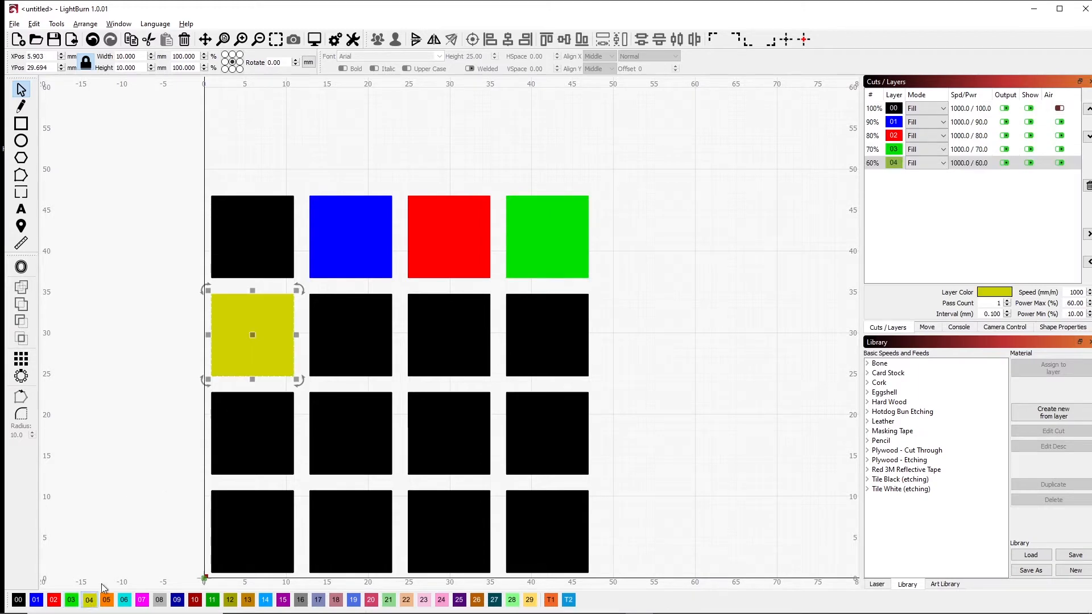
{"action": "left_click", "coordinate": [350, 346]}
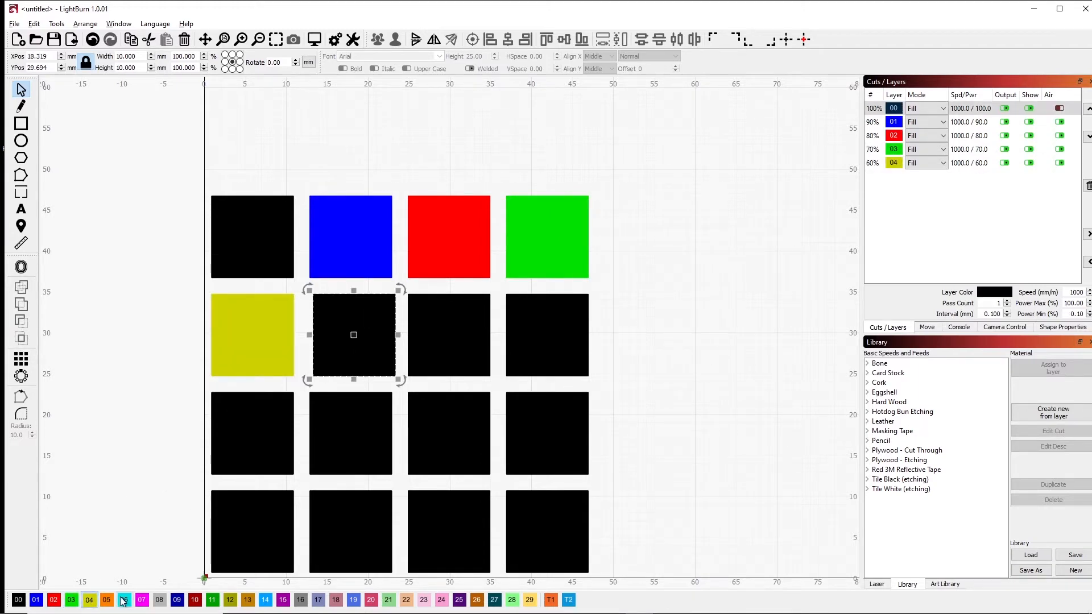
{"action": "key", "text": "ctrl+z"}
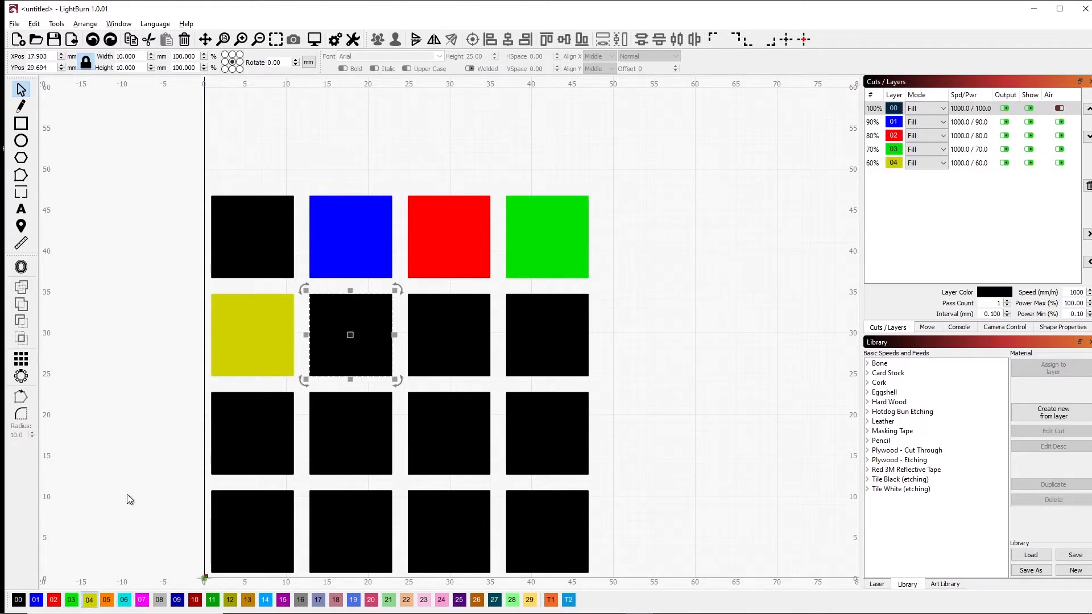
{"action": "left_click", "coordinate": [107, 601]}
{"action": "left_click", "coordinate": [457, 348]}
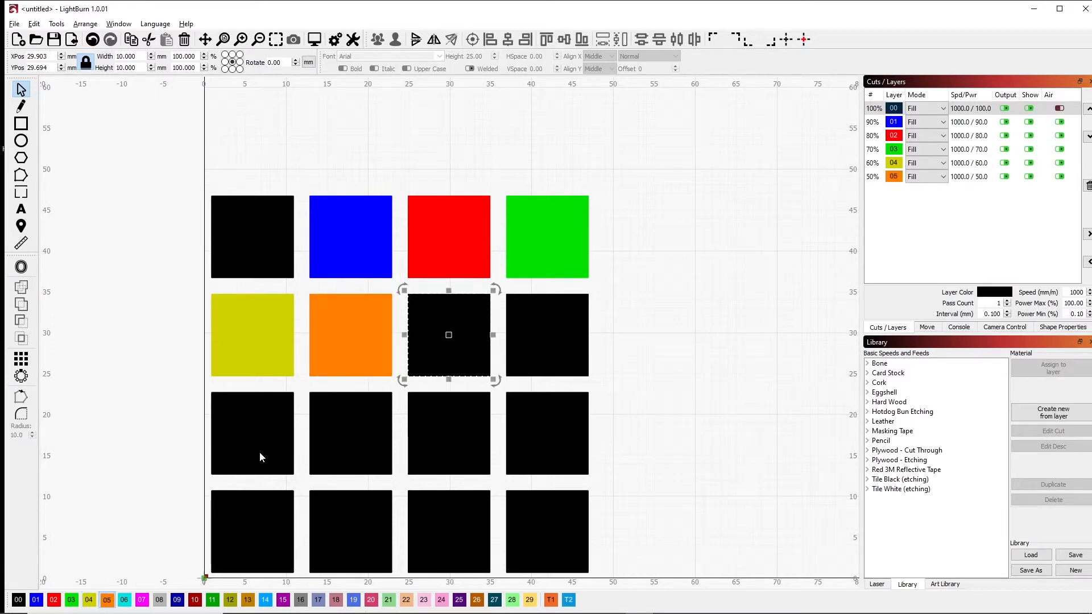
{"action": "left_click", "coordinate": [124, 600]}
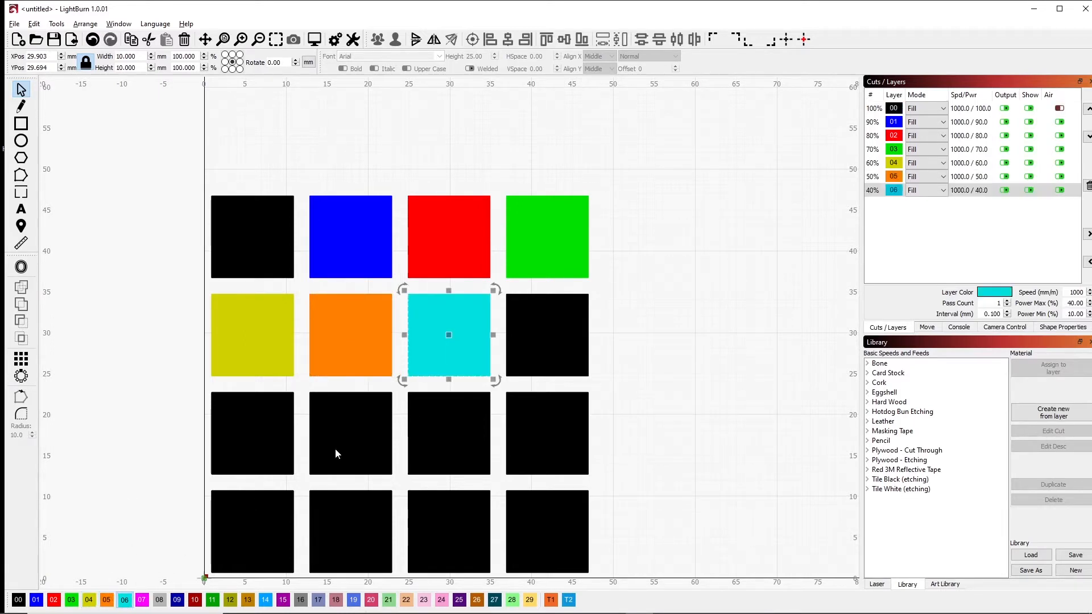
{"action": "left_click", "coordinate": [553, 351]}
{"action": "left_click", "coordinate": [144, 600]}
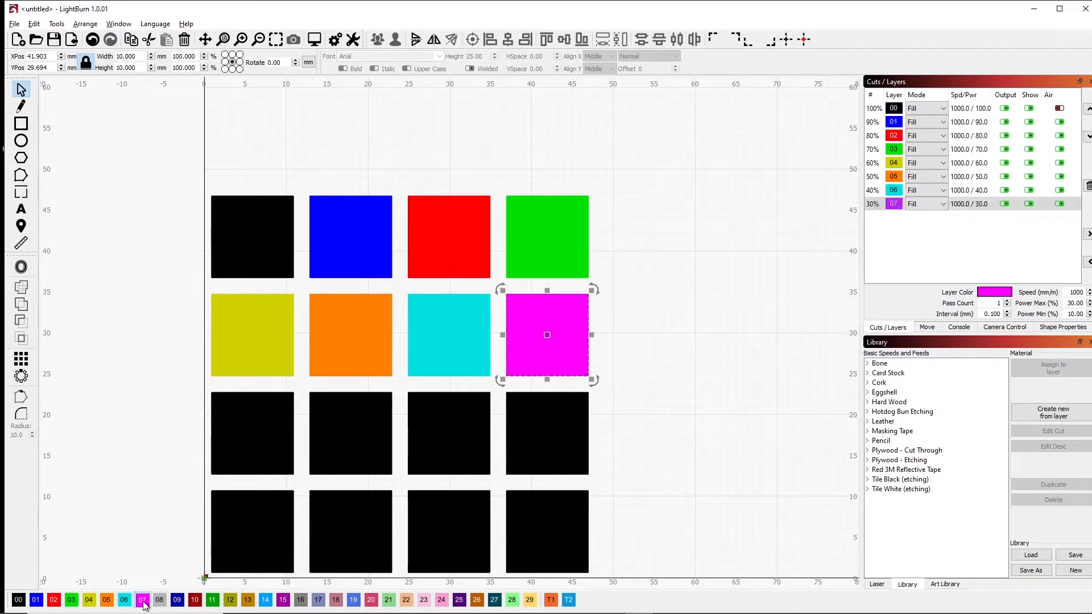
Assign the four squares of the third row to layers 08, 09, 10 and 11 in order.
{"action": "left_click", "coordinate": [223, 456]}
{"action": "left_click", "coordinate": [161, 600]}
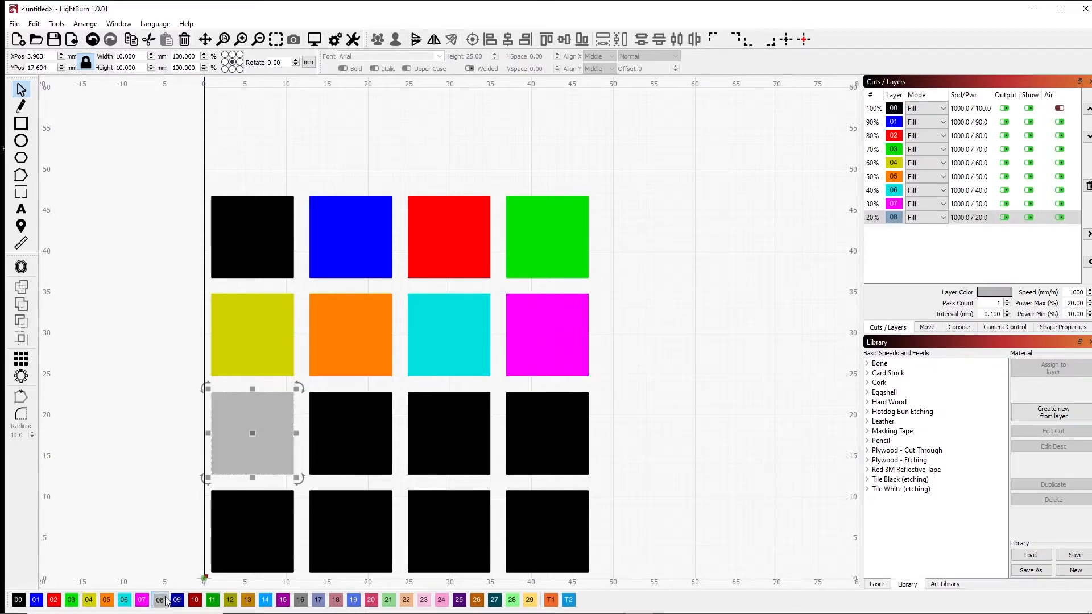
{"action": "left_click", "coordinate": [333, 468]}
{"action": "left_click", "coordinate": [178, 601]}
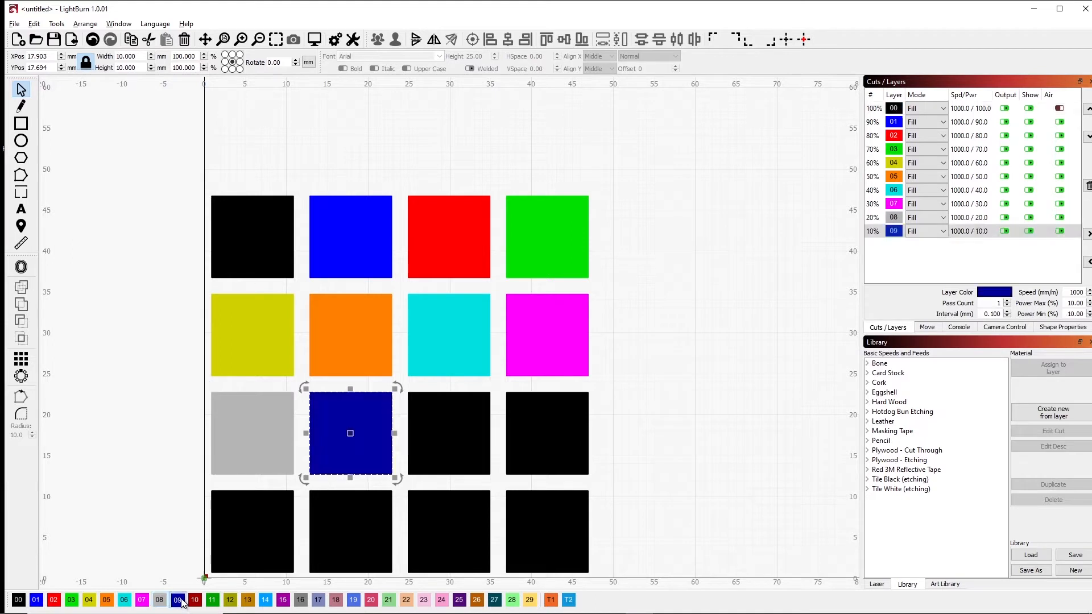
{"action": "left_click", "coordinate": [428, 460]}
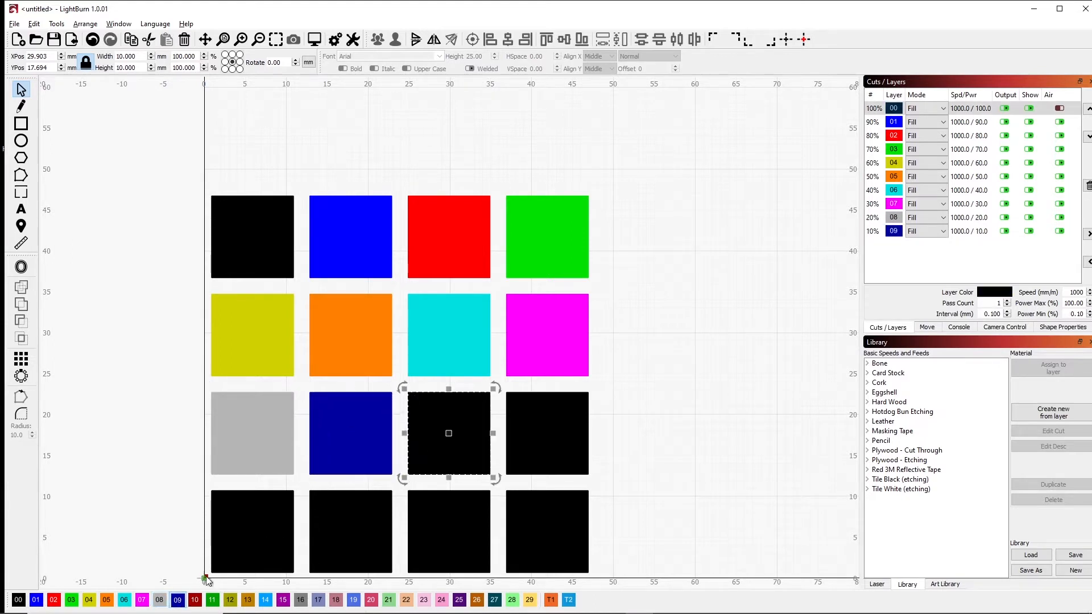
{"action": "left_click", "coordinate": [194, 601]}
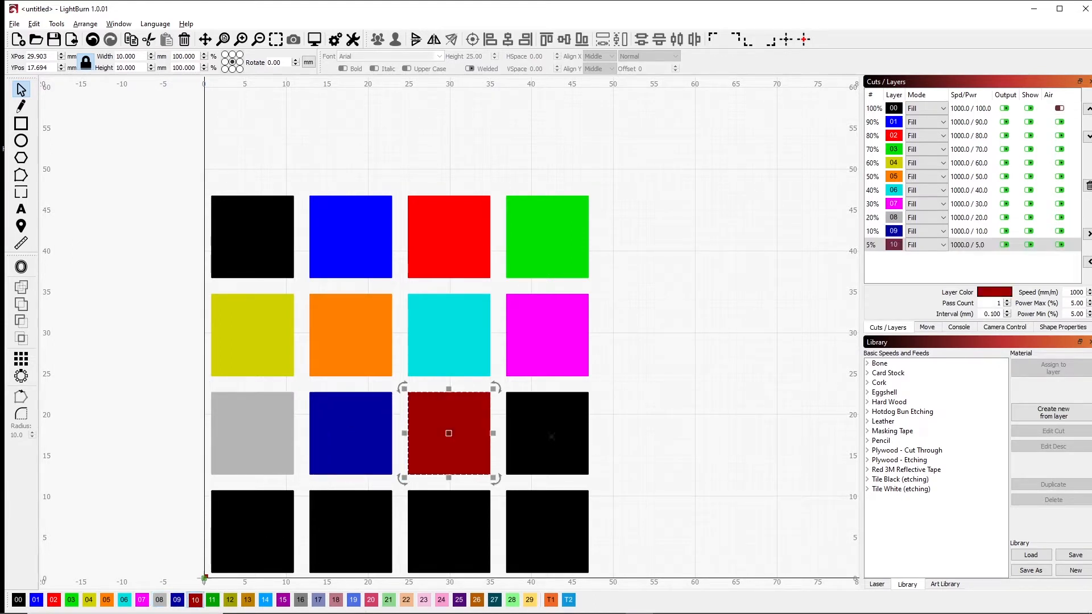
{"action": "left_click", "coordinate": [551, 436]}
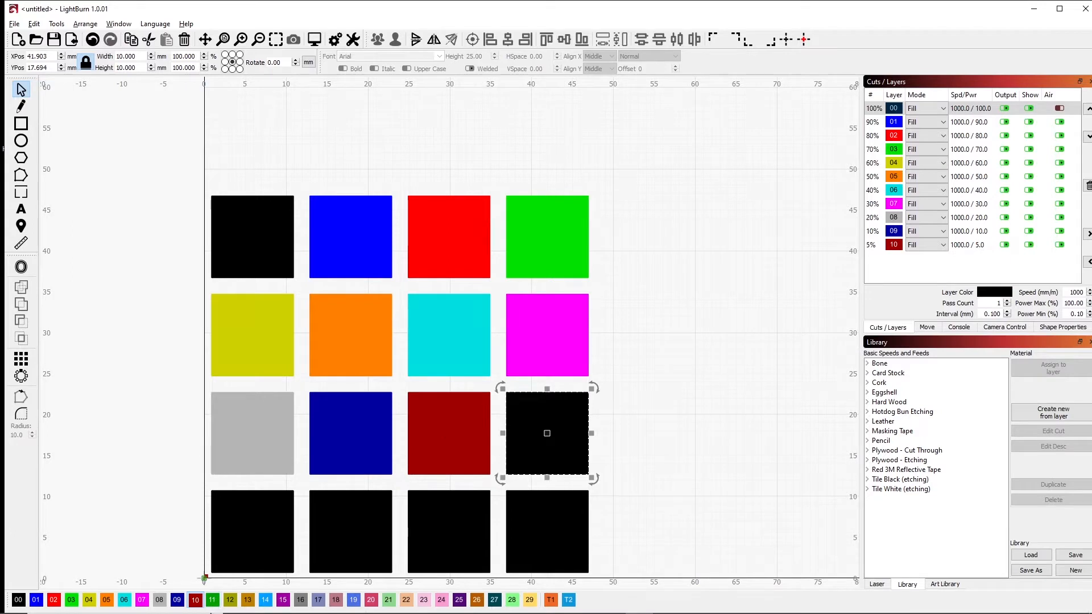
{"action": "left_click", "coordinate": [212, 600]}
Assign the four squares of the lowest row to layers 12, 13, 14 and 15 in order.
{"action": "left_click", "coordinate": [240, 548]}
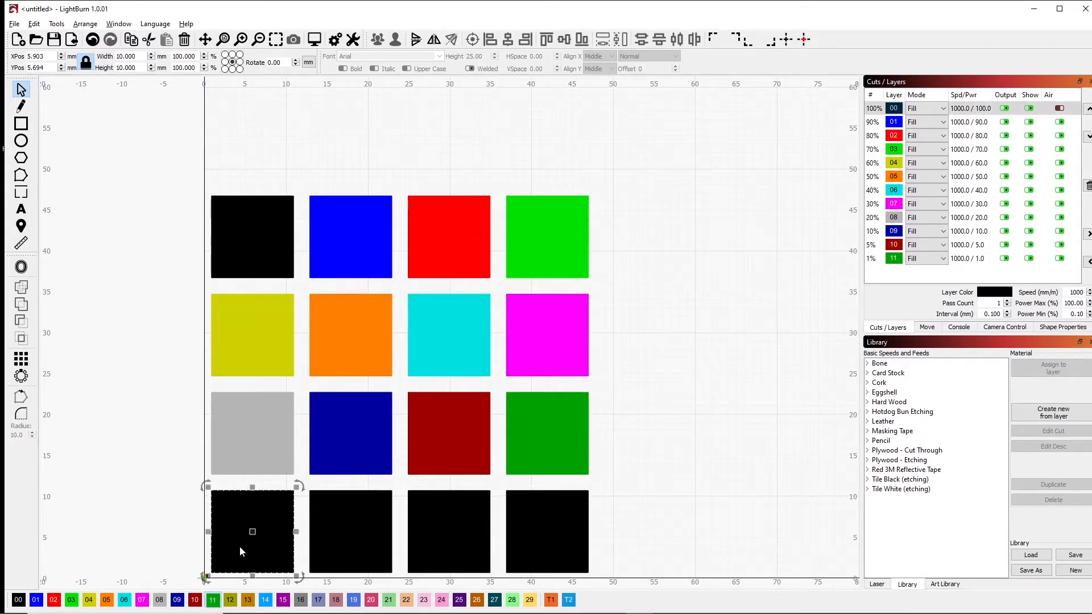
{"action": "left_click", "coordinate": [230, 600]}
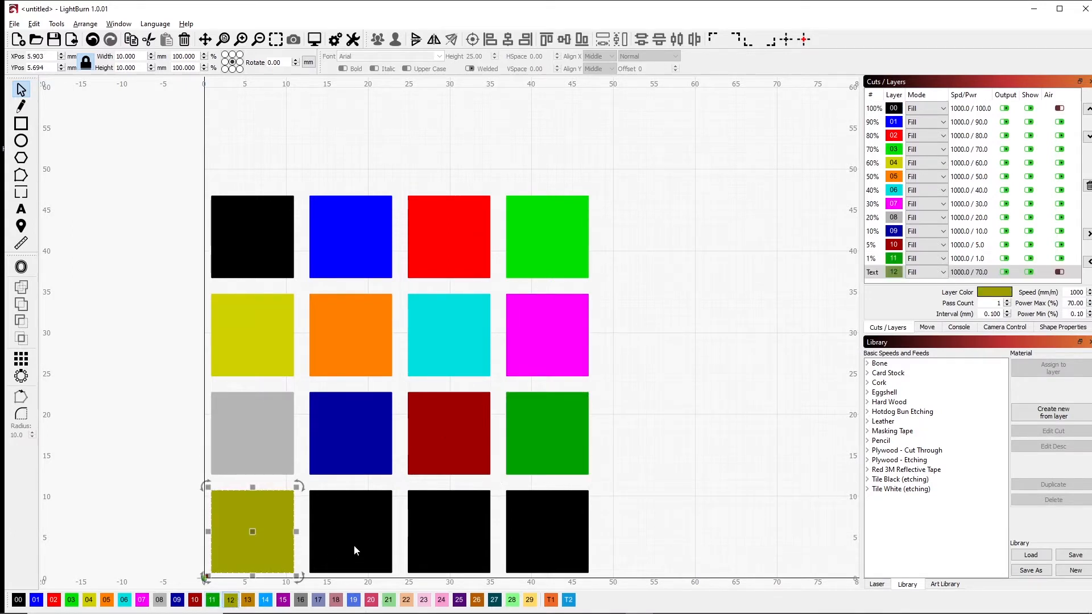
{"action": "left_click", "coordinate": [355, 547]}
{"action": "left_click", "coordinate": [248, 600]}
{"action": "left_click", "coordinate": [436, 539]}
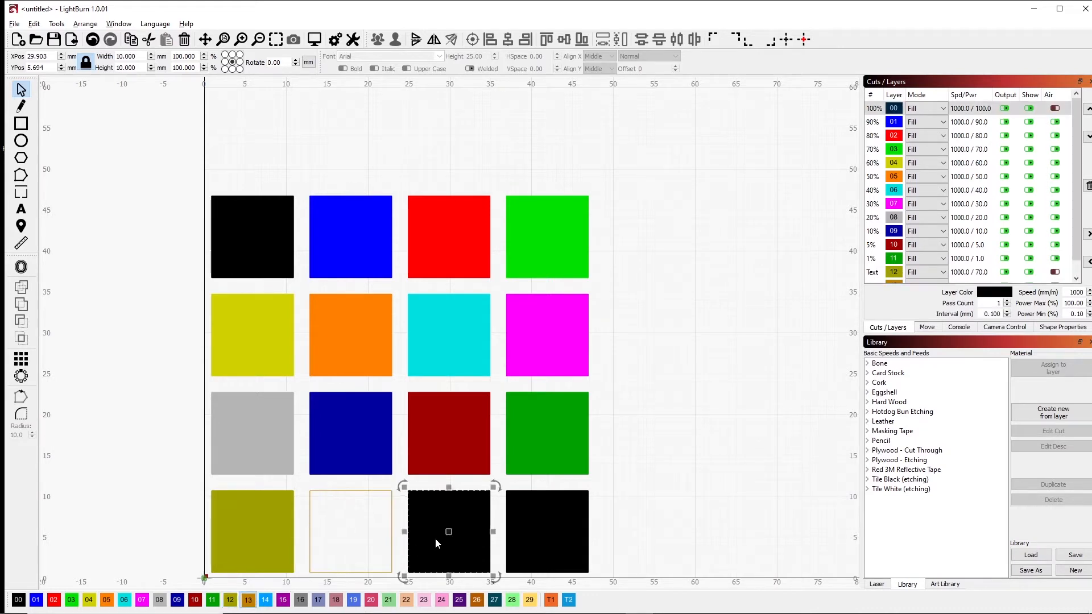
{"action": "left_click", "coordinate": [266, 602]}
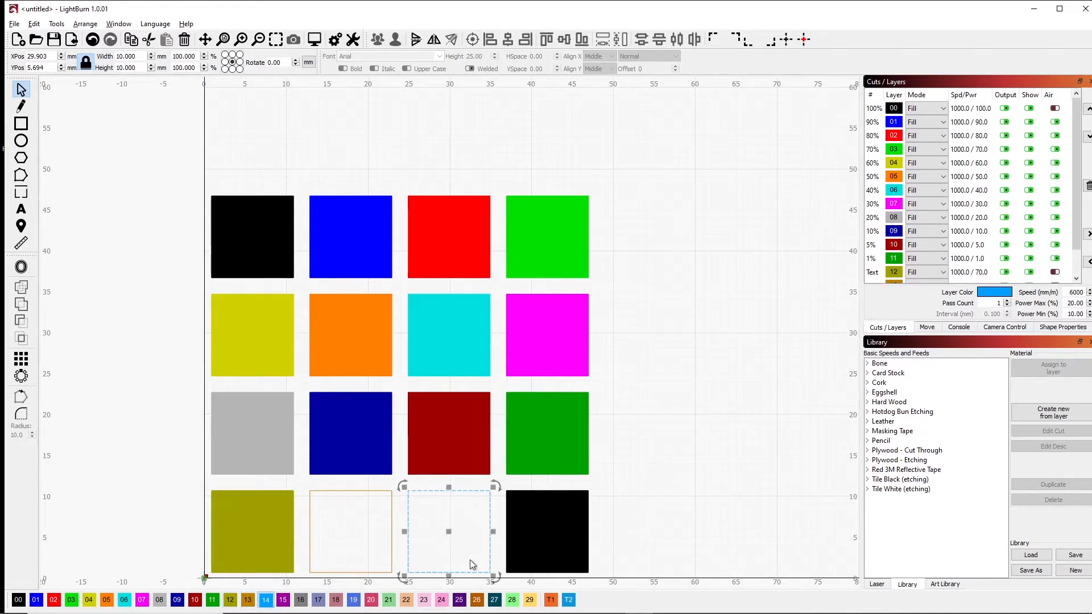
{"action": "left_click", "coordinate": [543, 551]}
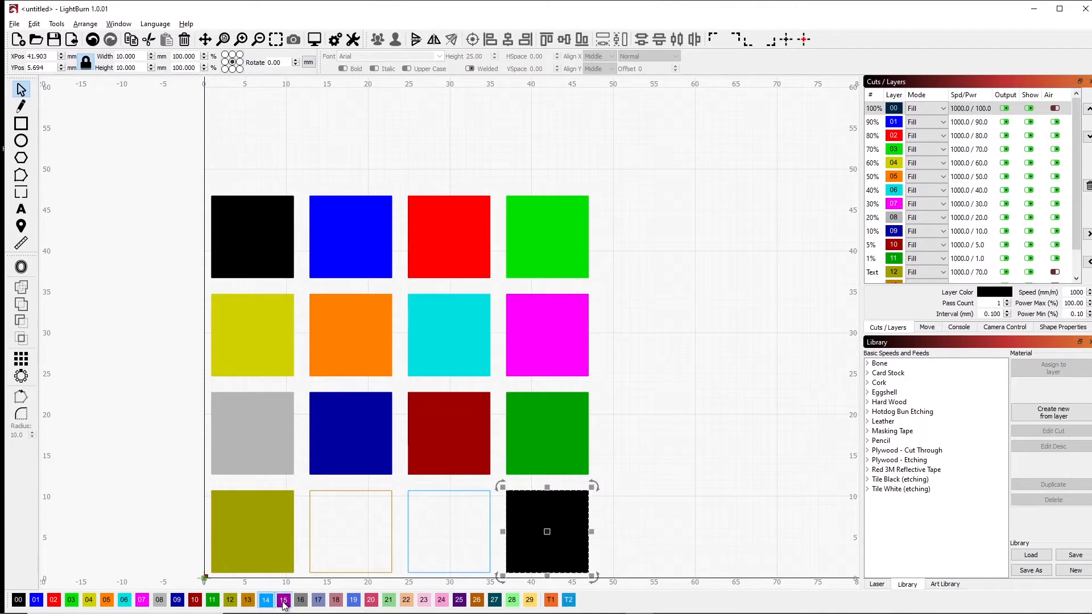
{"action": "left_click", "coordinate": [283, 601]}
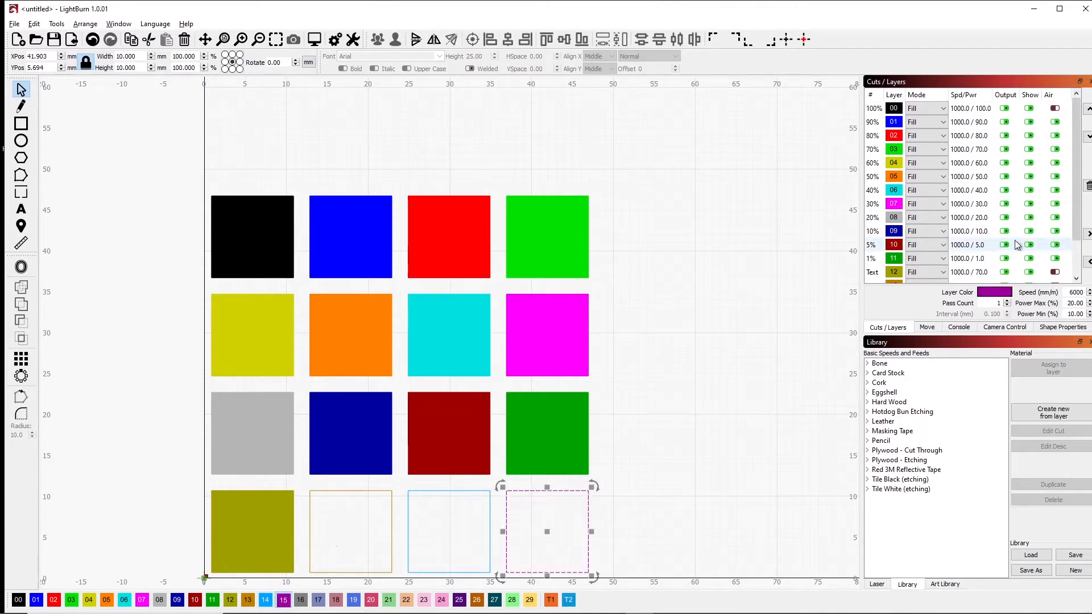
Change the mode of layers 13, 14 and 15 from Line to Fill.
{"action": "scroll", "coordinate": [1076, 263], "scroll_direction": "down", "scroll_amount": 1}
{"action": "left_click", "coordinate": [942, 246]}
{"action": "left_click", "coordinate": [943, 245]}
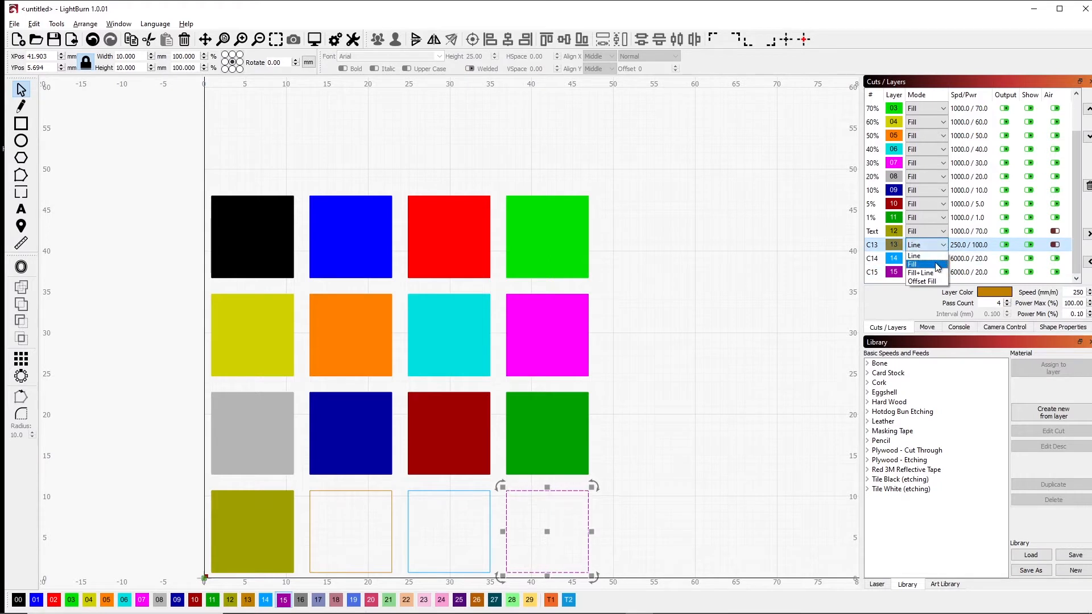
{"action": "left_click", "coordinate": [940, 264]}
{"action": "left_click", "coordinate": [942, 259]}
{"action": "left_click", "coordinate": [942, 259]}
{"action": "left_click", "coordinate": [942, 279]}
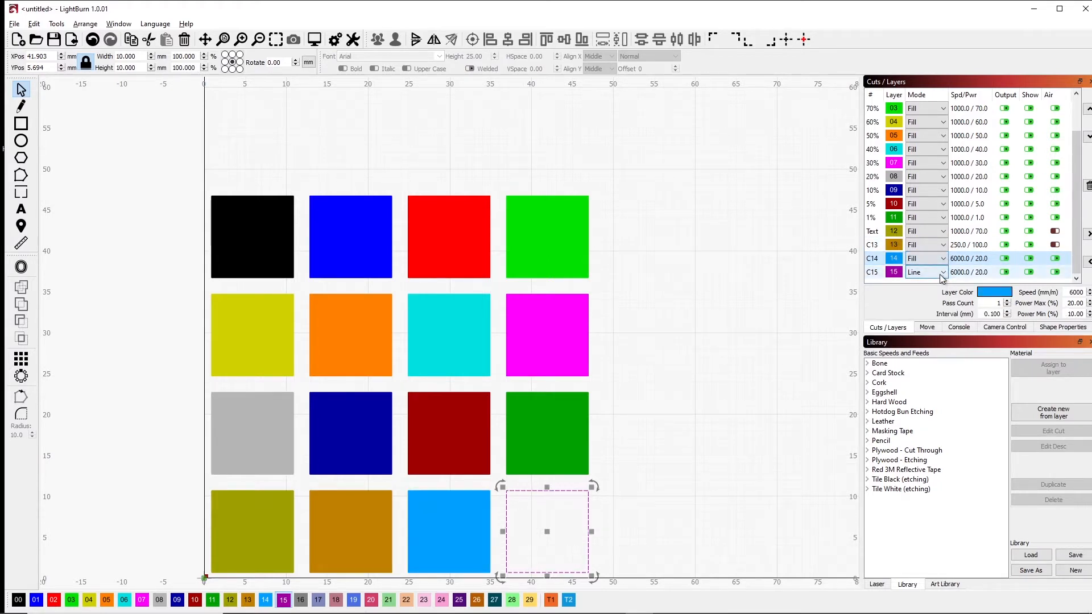
{"action": "left_click", "coordinate": [942, 272]}
{"action": "left_click", "coordinate": [942, 271]}
{"action": "left_click", "coordinate": [936, 291]}
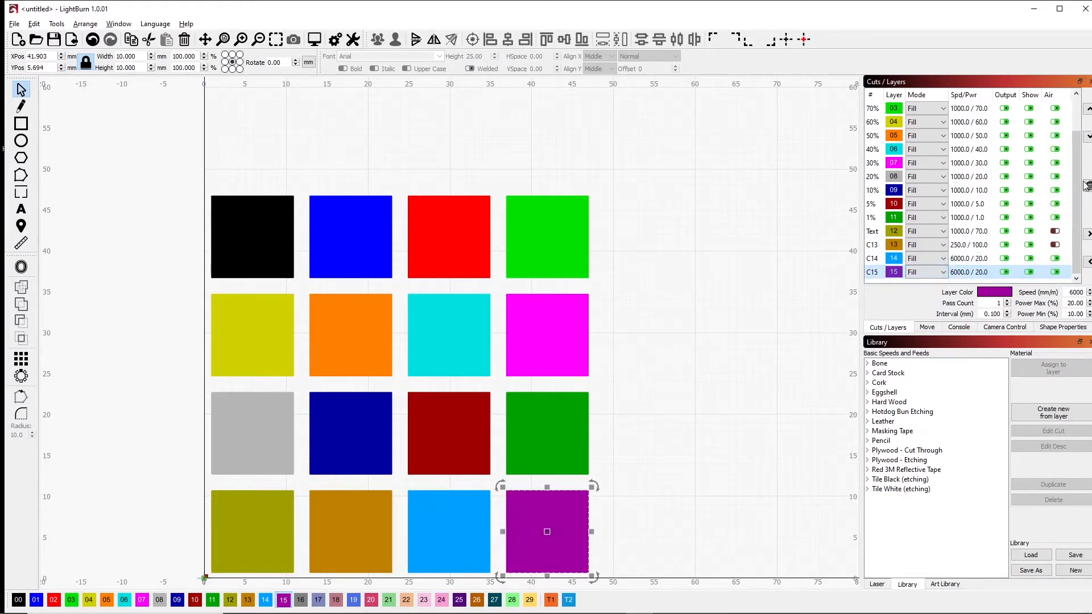
Set the scan angle of the black 100% layer 00 to 90 degrees and apply the cut settings.
{"action": "scroll", "coordinate": [967, 131], "scroll_direction": "up", "scroll_amount": 1}
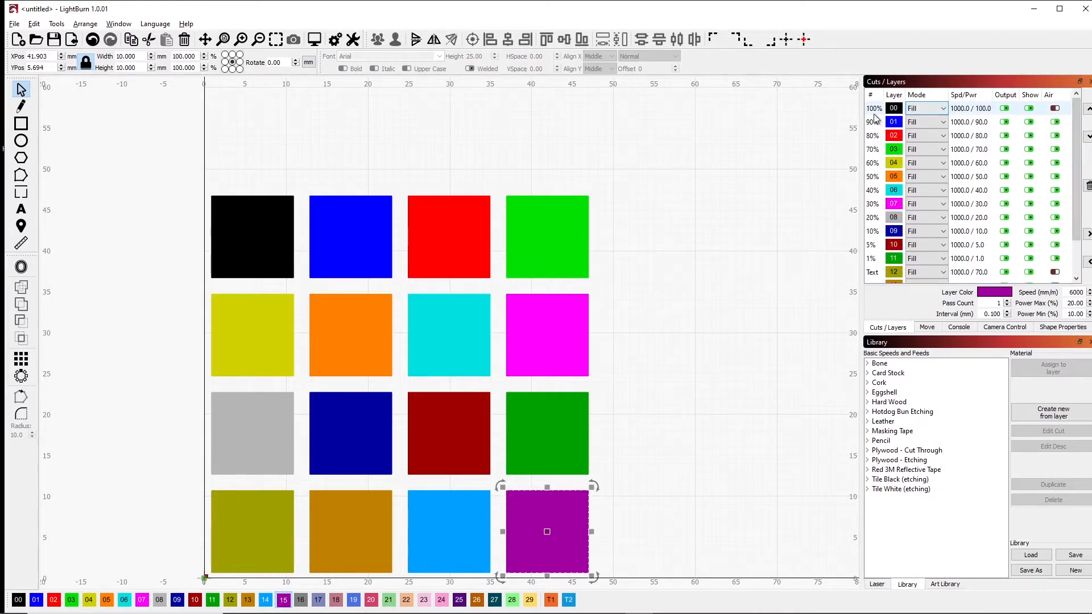
{"action": "double_click", "coordinate": [967, 108]}
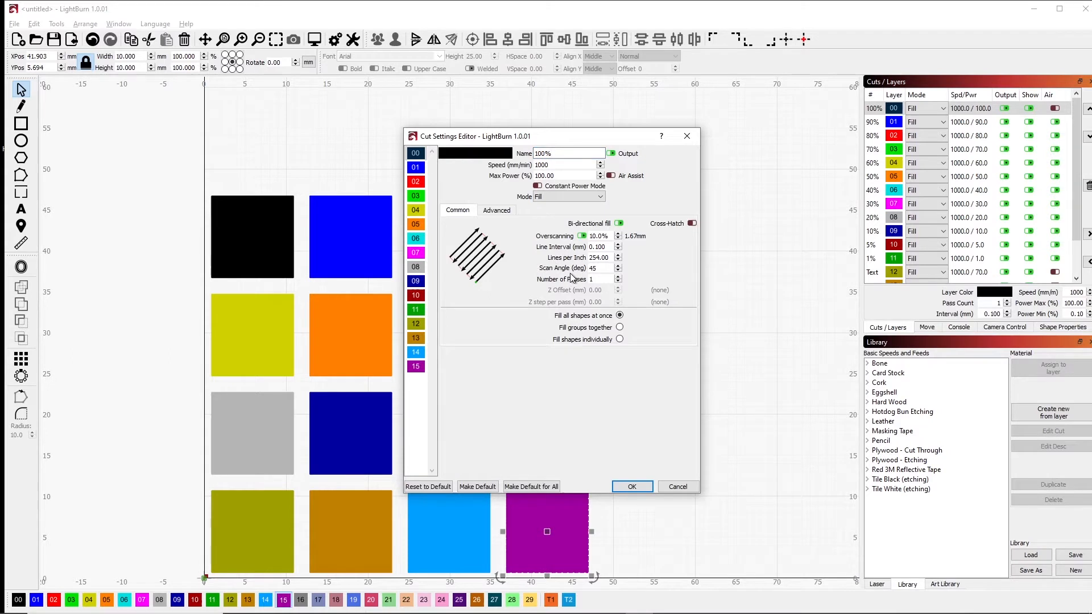
{"action": "left_click_drag", "start_coordinate": [608, 268], "coordinate": [575, 275]}
{"action": "type", "text": "90"}
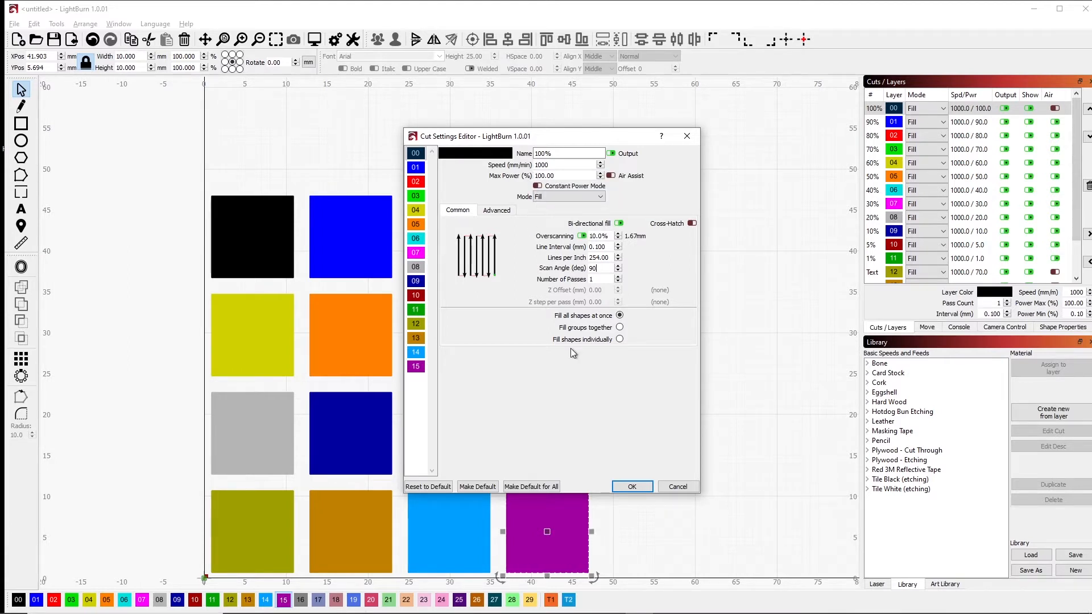
{"action": "left_click", "coordinate": [630, 485]}
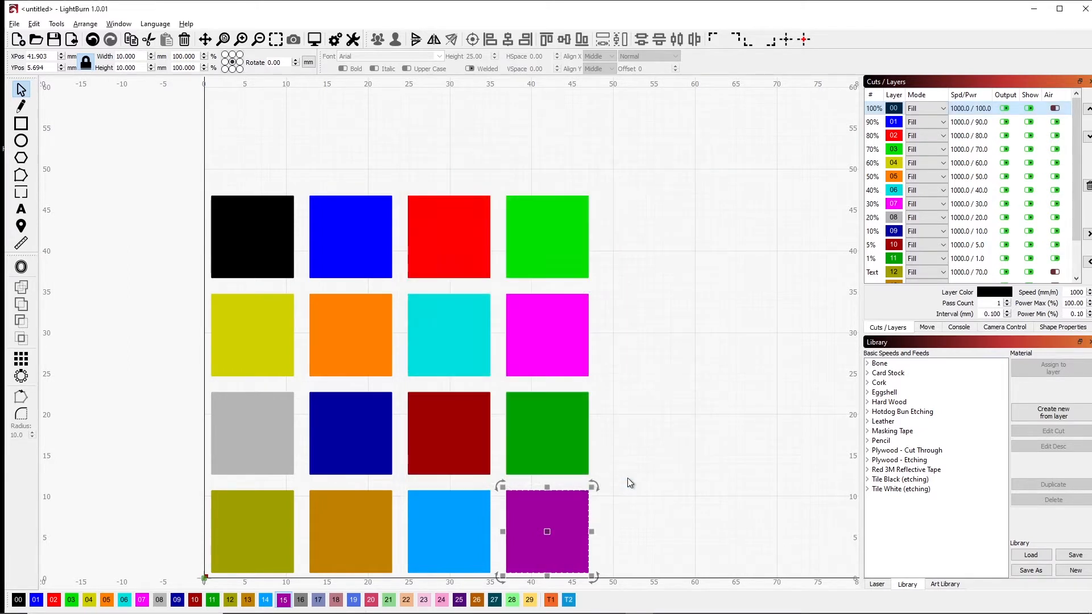
In the cut settings, set the scan angle of layers 01 (90%) and 02 (80%) to 90 degrees.
{"action": "left_click", "coordinate": [869, 126]}
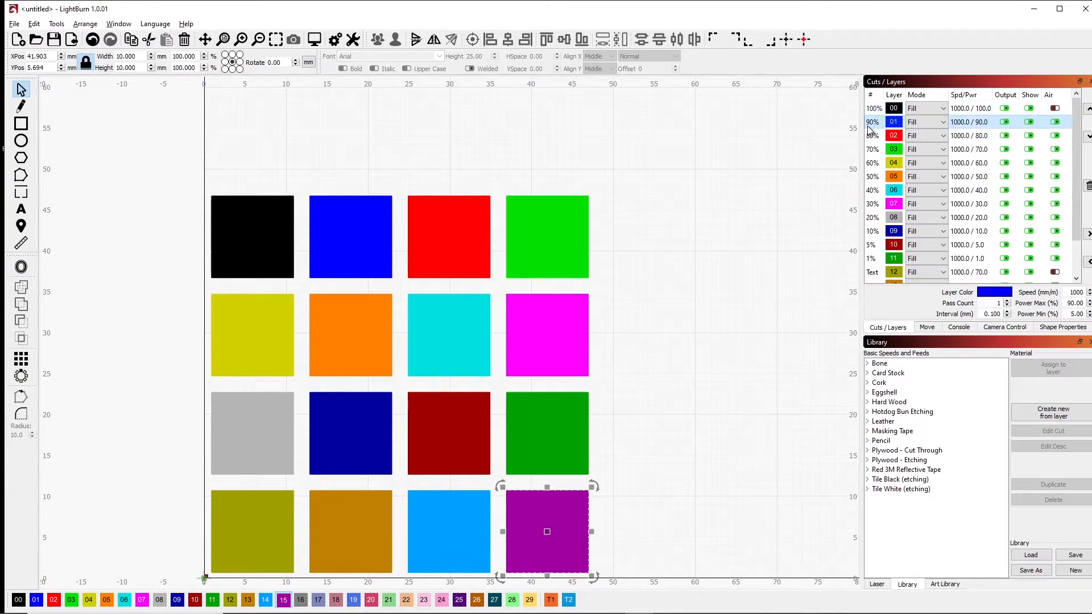
{"action": "double_click", "coordinate": [870, 128]}
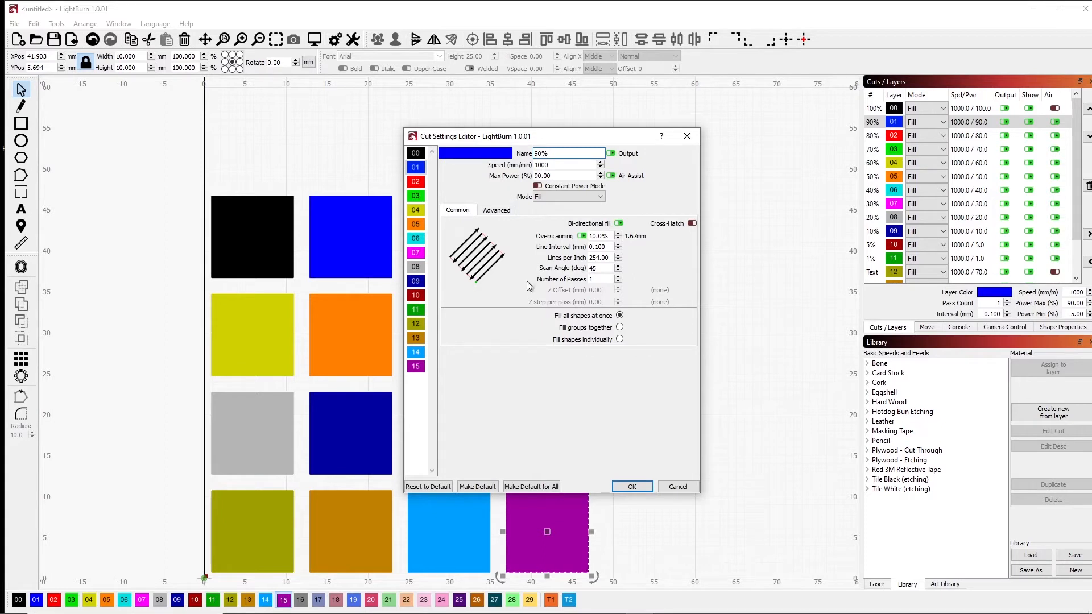
{"action": "type", "text": "90"}
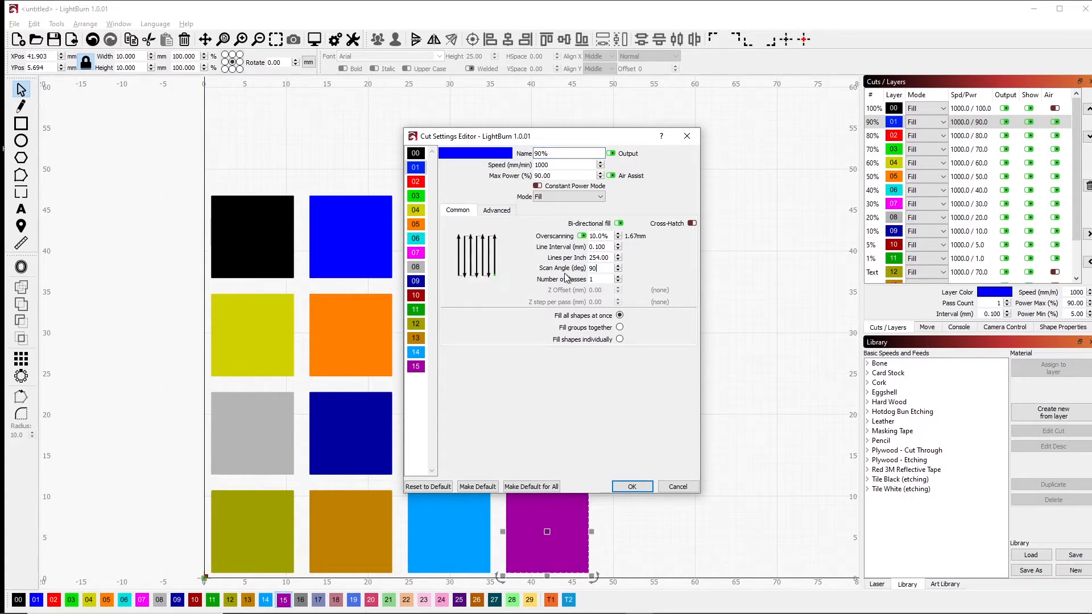
{"action": "left_click", "coordinate": [417, 183]}
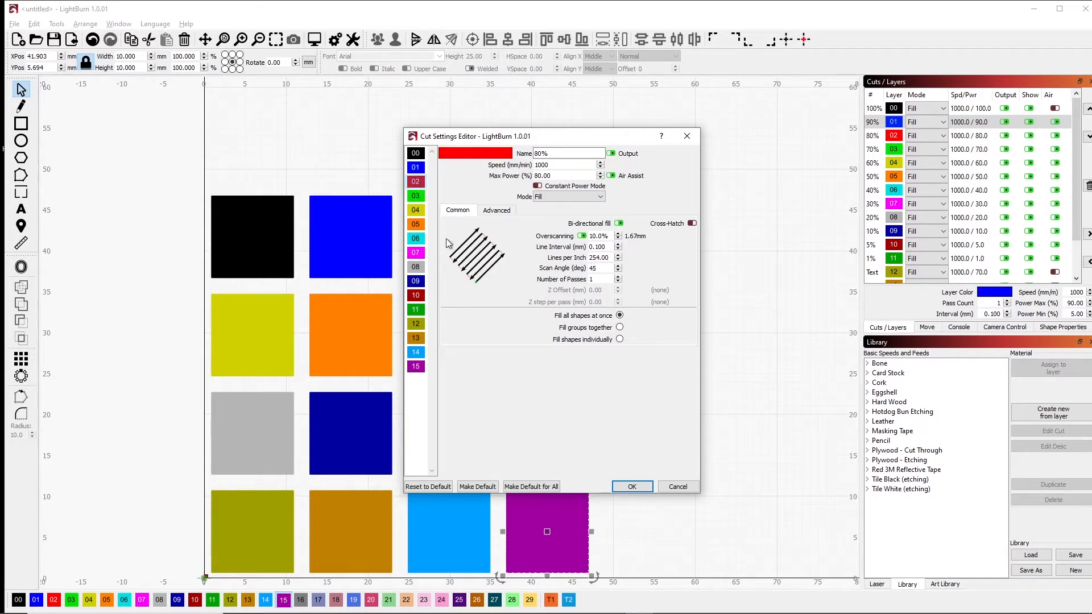
{"action": "double_click", "coordinate": [594, 268]}
{"action": "type", "text": "90"}
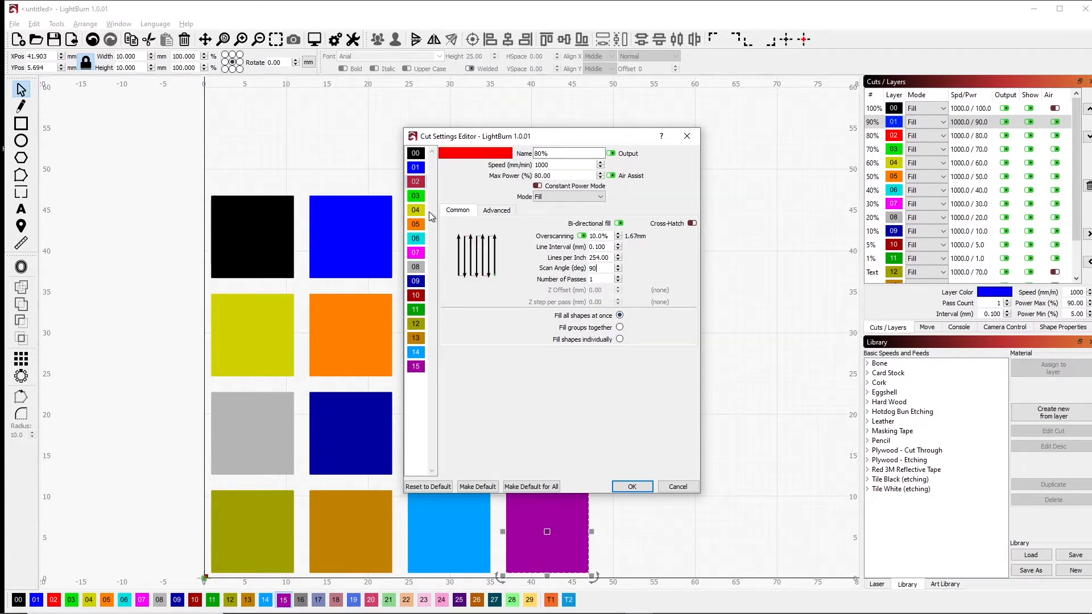
In the cut settings, set the scan angle of layers 03 (70%), 04 (60%) and 05 (50%) to 90 degrees.
{"action": "left_click", "coordinate": [416, 196]}
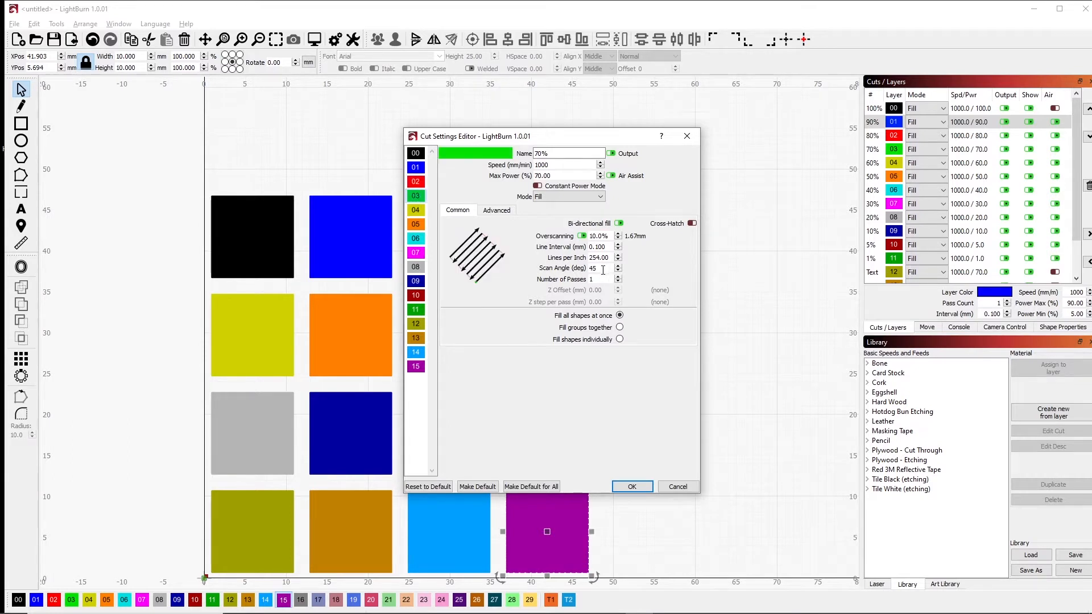
{"action": "type", "text": "90"}
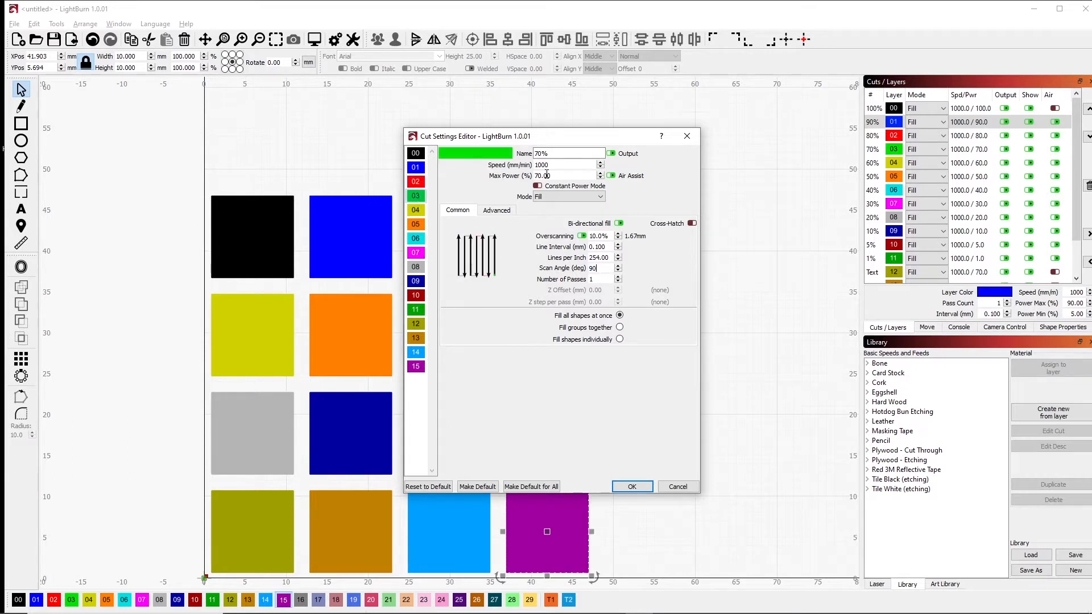
{"action": "left_click", "coordinate": [416, 210]}
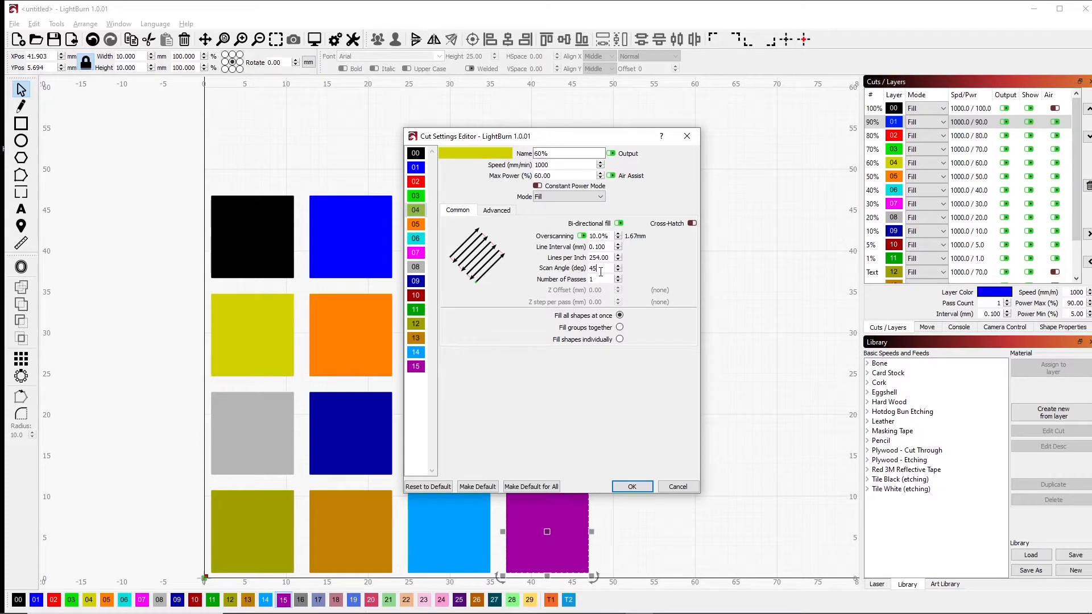
{"action": "type", "text": "90"}
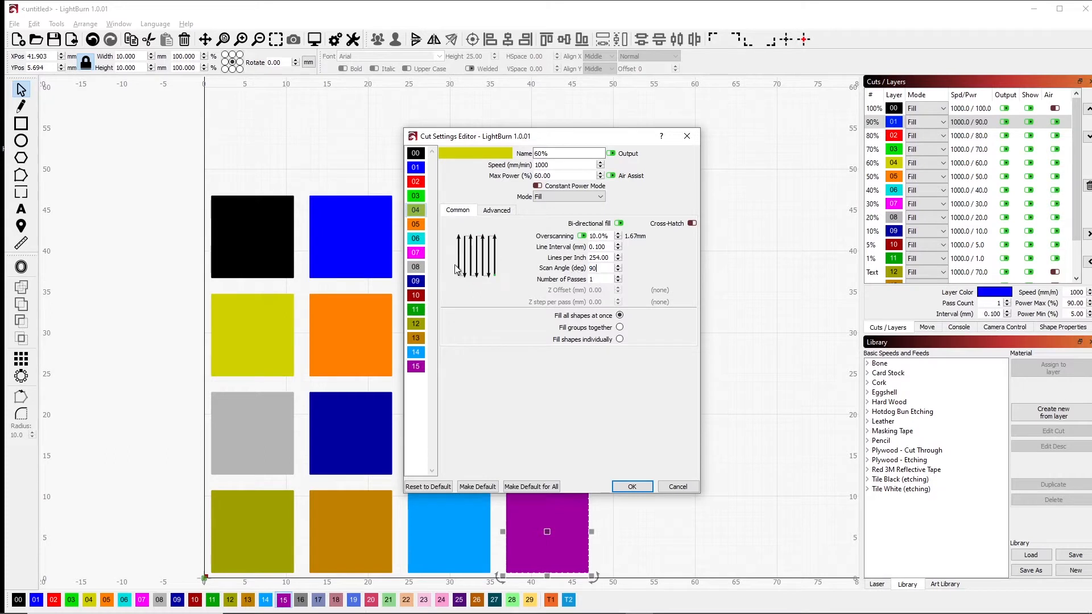
{"action": "left_click", "coordinate": [415, 224]}
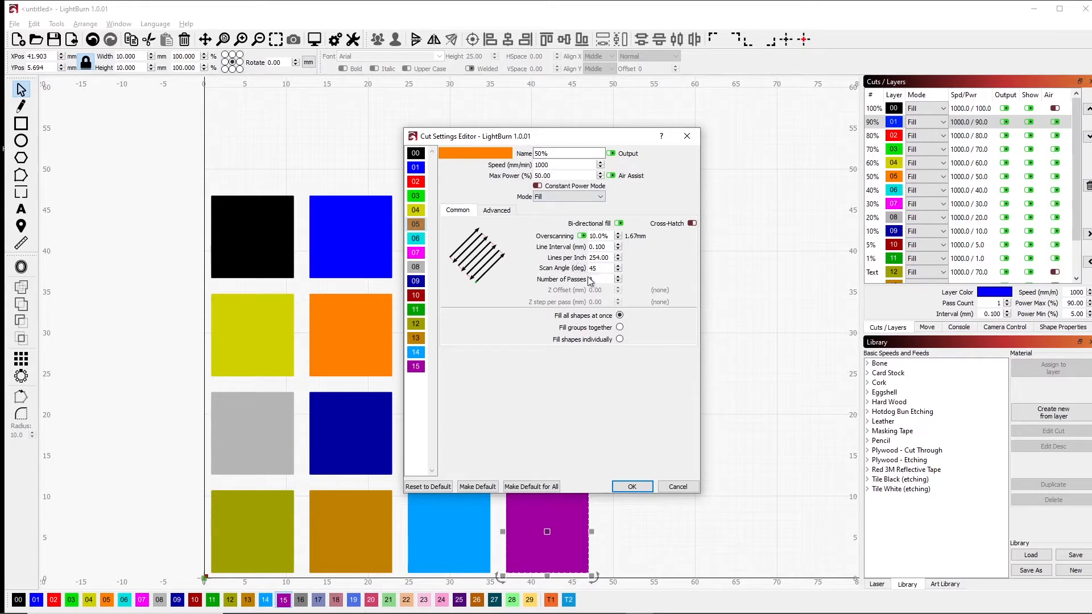
{"action": "type", "text": "90"}
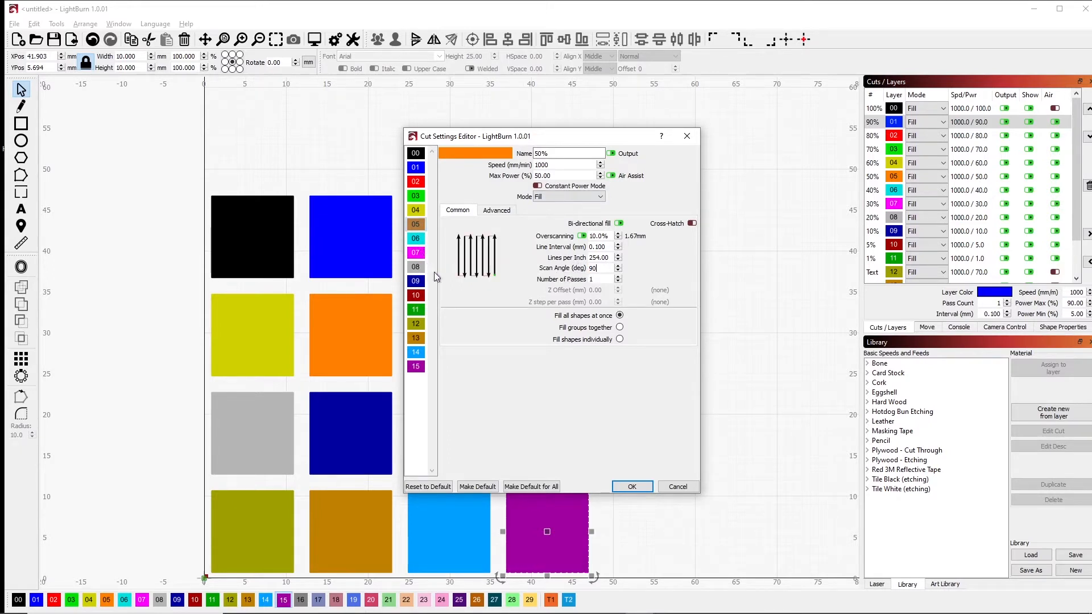
Set the scan angle of layer 06 (40%) to 90 degrees and recheck the settings of layers 05 and 04.
{"action": "left_click", "coordinate": [417, 240]}
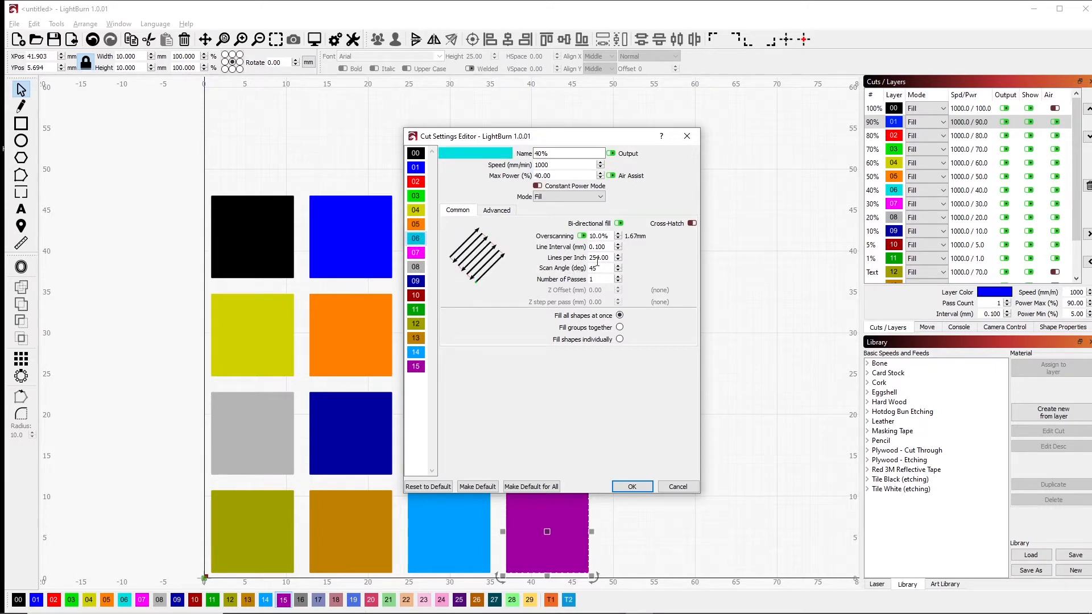
{"action": "type", "text": "90"}
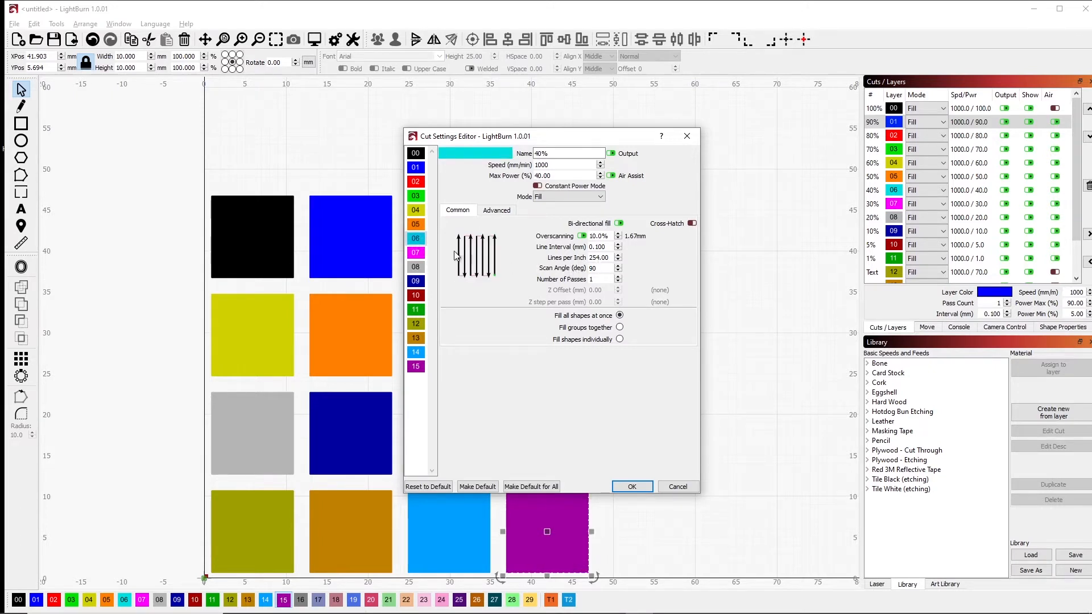
{"action": "left_click", "coordinate": [414, 226]}
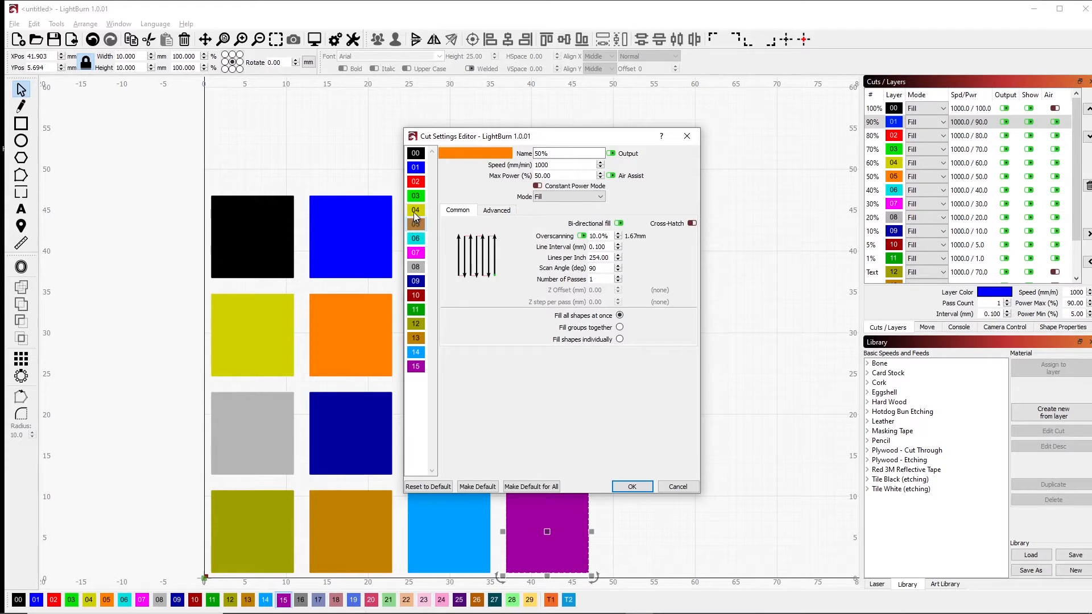
{"action": "left_click", "coordinate": [416, 212]}
{"action": "left_click", "coordinate": [414, 239]}
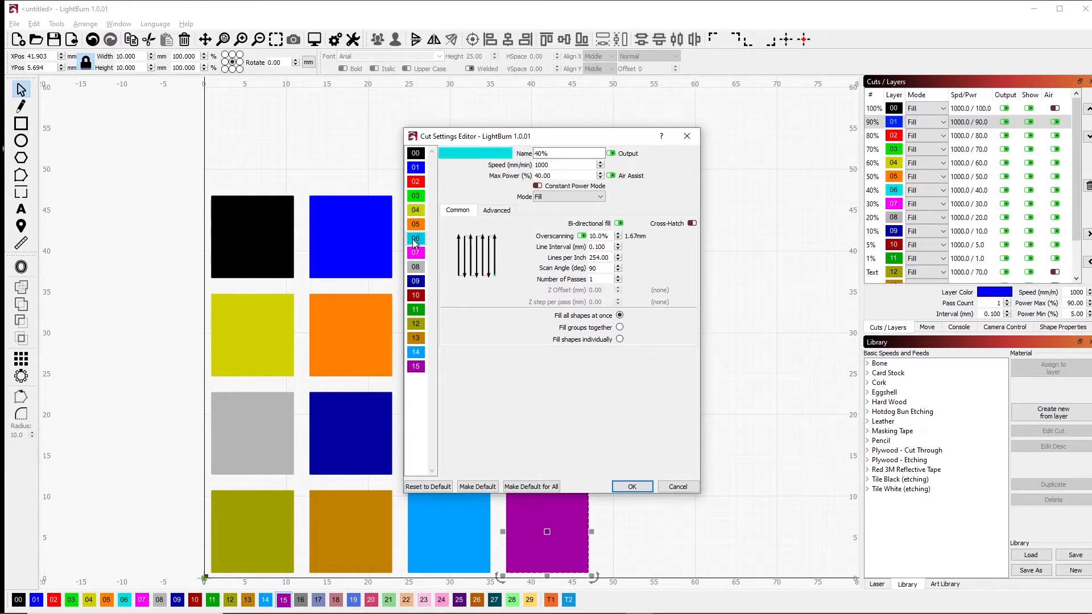
Set the scan angle of layers 07 (30%) and 08 (20%) to 90 degrees.
{"action": "left_click", "coordinate": [416, 253]}
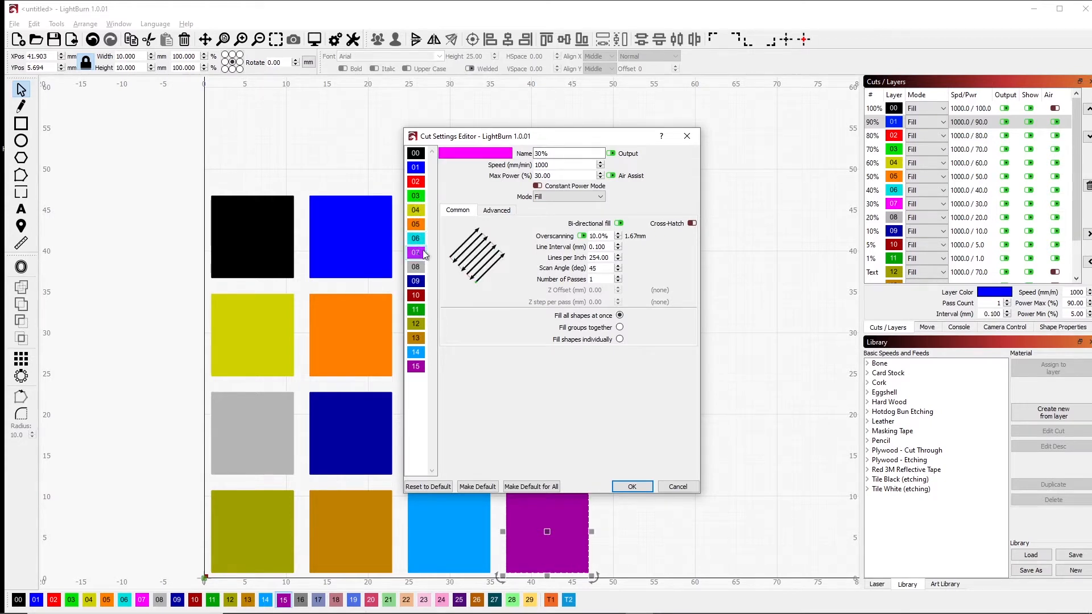
{"action": "double_click", "coordinate": [594, 268]}
{"action": "type", "text": "90"}
{"action": "left_click", "coordinate": [413, 268]}
{"action": "left_click_drag", "start_coordinate": [601, 269], "coordinate": [580, 270]}
{"action": "type", "text": "90"}
Set the scan angle of layers 09 (10%), 10 (5%) and 11 (1%) to 90 degrees.
{"action": "left_click", "coordinate": [415, 281]}
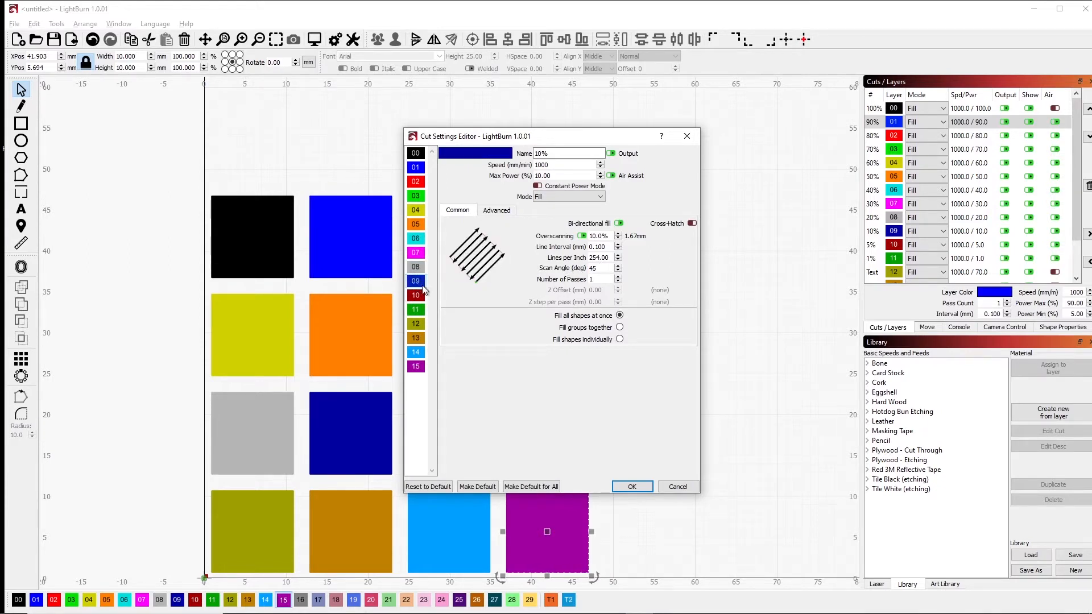
{"action": "left_click_drag", "start_coordinate": [602, 270], "coordinate": [586, 271]}
{"action": "type", "text": "90"}
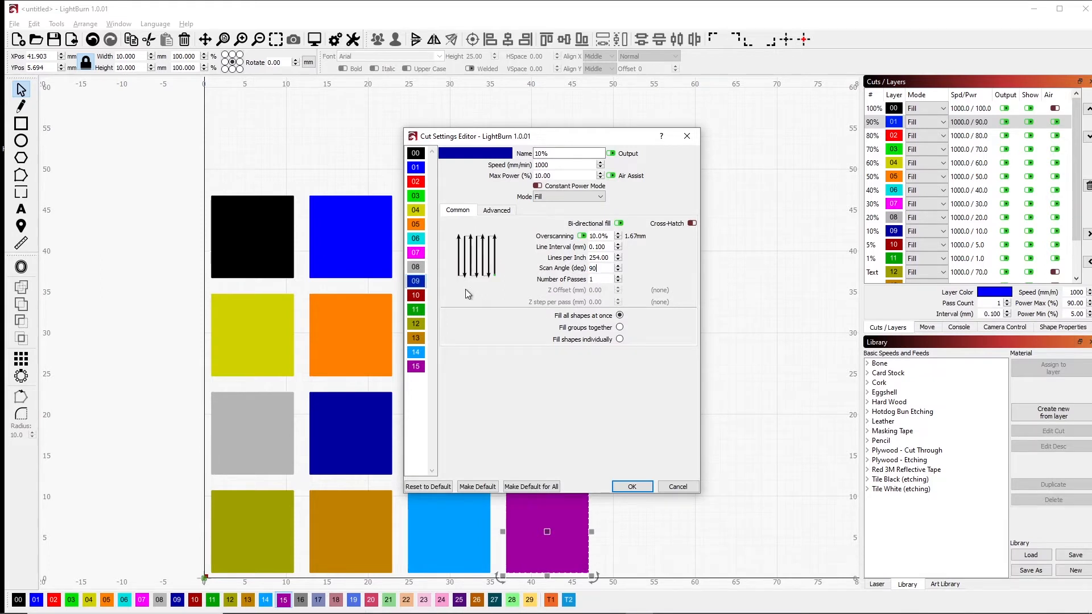
{"action": "left_click", "coordinate": [422, 300]}
{"action": "type", "text": "90"}
{"action": "left_click", "coordinate": [421, 312]}
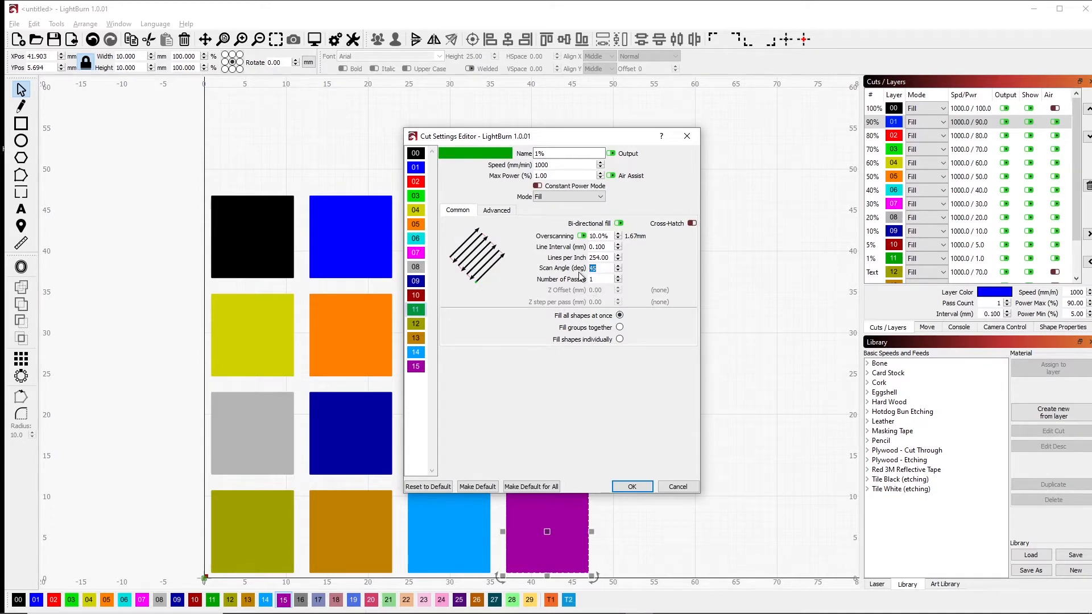
{"action": "type", "text": "90"}
Check the settings of layers 12 (Text) and 11 (1%), and cancel the cut settings editing.
{"action": "left_click", "coordinate": [416, 324]}
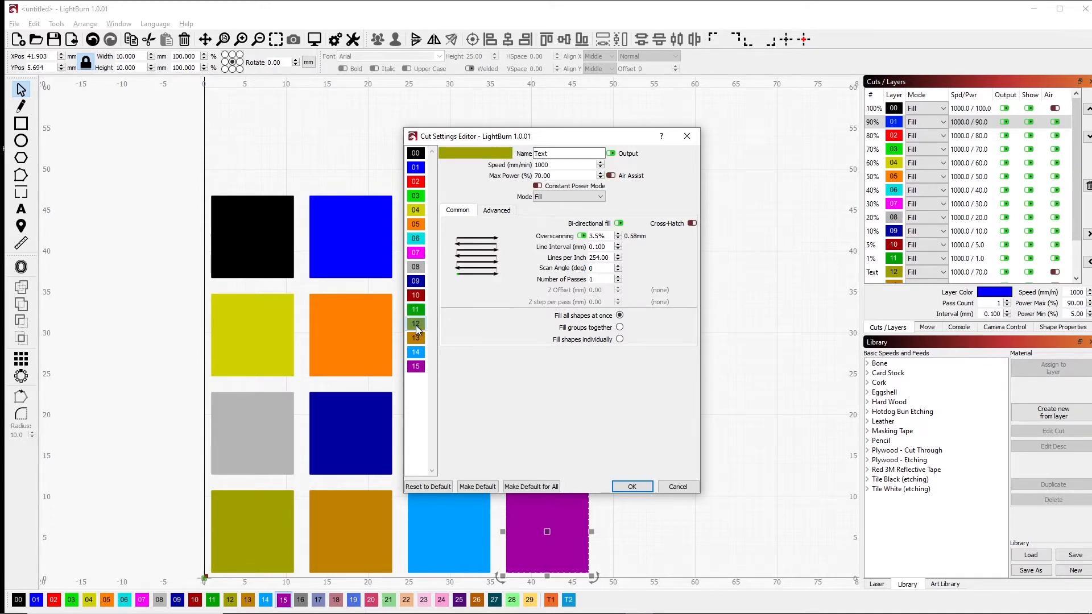
{"action": "left_click", "coordinate": [414, 310]}
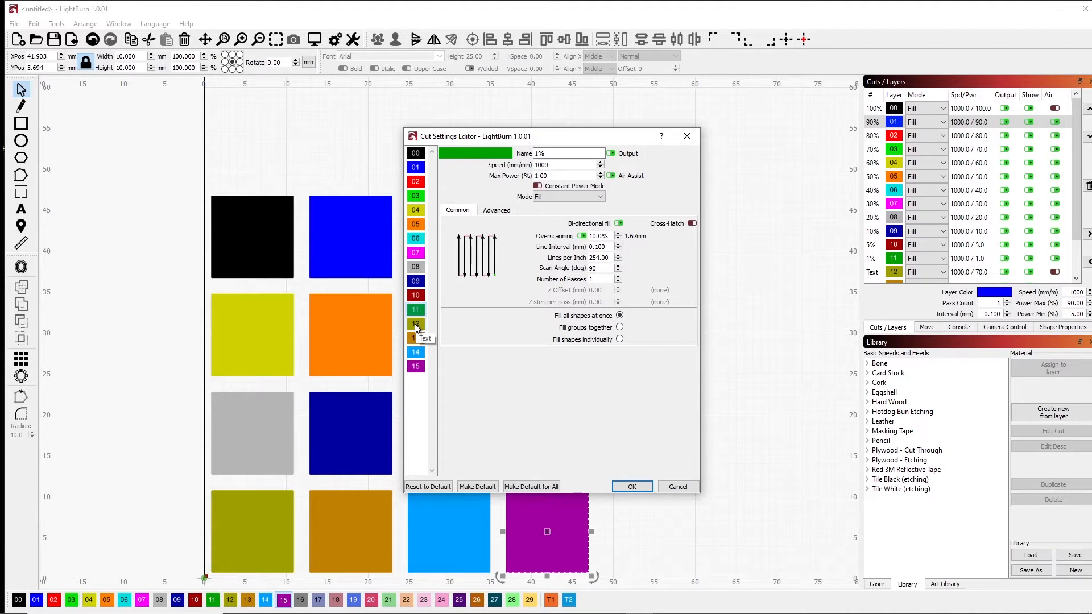
{"action": "left_click", "coordinate": [679, 487]}
Delete the four squares of the lowest row and select the twelve remaining squares.
{"action": "left_click_drag", "start_coordinate": [640, 528], "coordinate": [195, 546]}
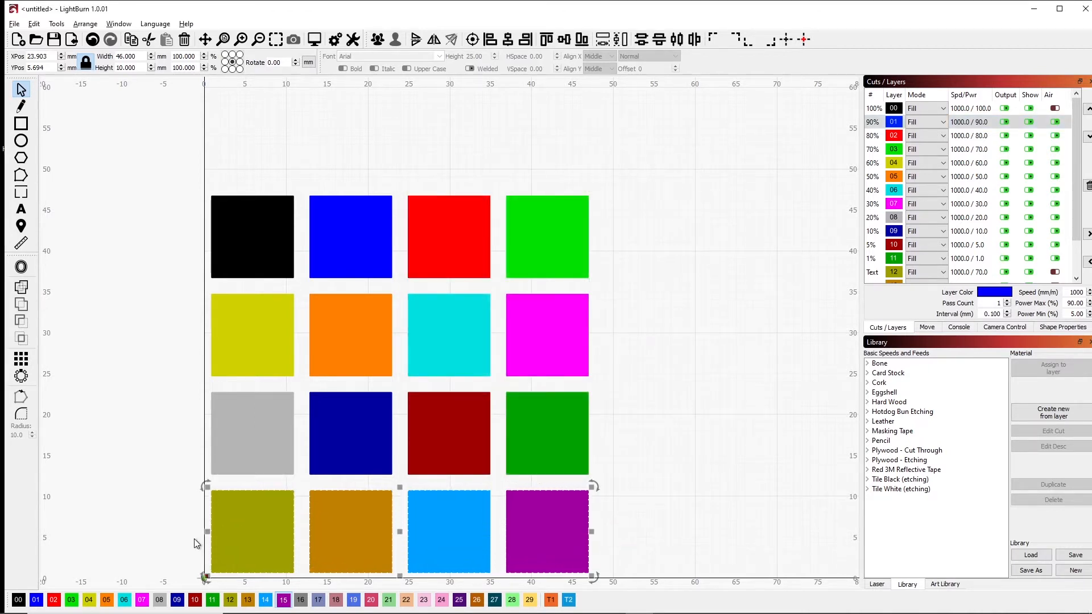
{"action": "key", "text": "Delete"}
{"action": "left_click_drag", "start_coordinate": [600, 505], "coordinate": [208, 205]}
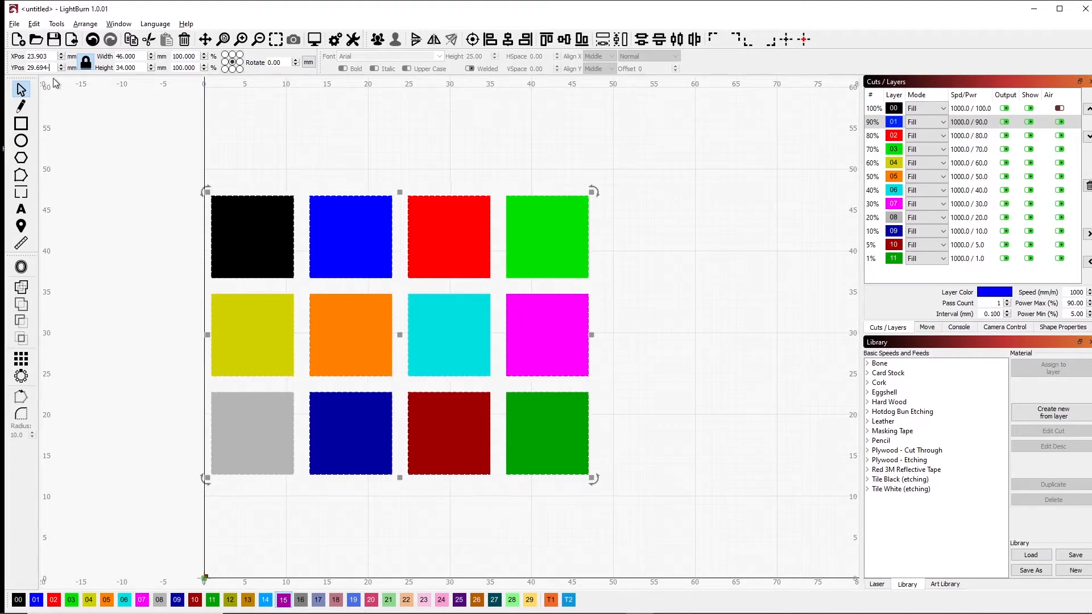
Try to move the selected squares down to a Y position of 16.694 mm, and undo the move.
{"action": "type", "text": "-10"}
{"action": "key", "text": "BackSpace"}
{"action": "key", "text": "BackSpace"}
{"action": "key", "text": "BackSpace"}
{"action": "key", "text": "Return"}
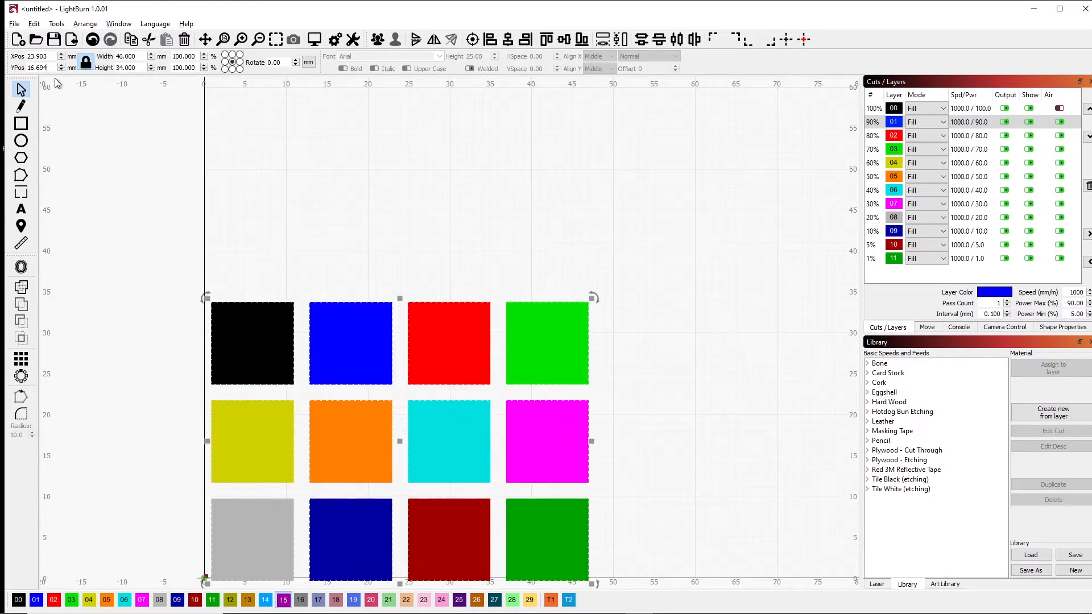
{"action": "key", "text": "ctrl+z"}
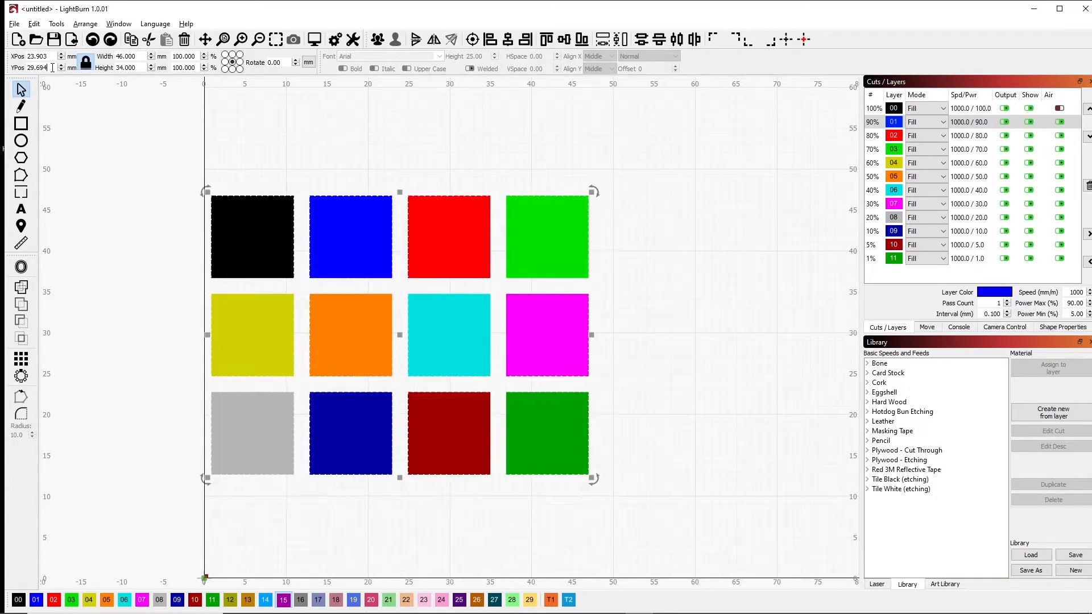
Move the twelve selected squares down by 10 mm and clear the selection.
{"action": "type", "text": "-10"}
{"action": "key", "text": "Return"}
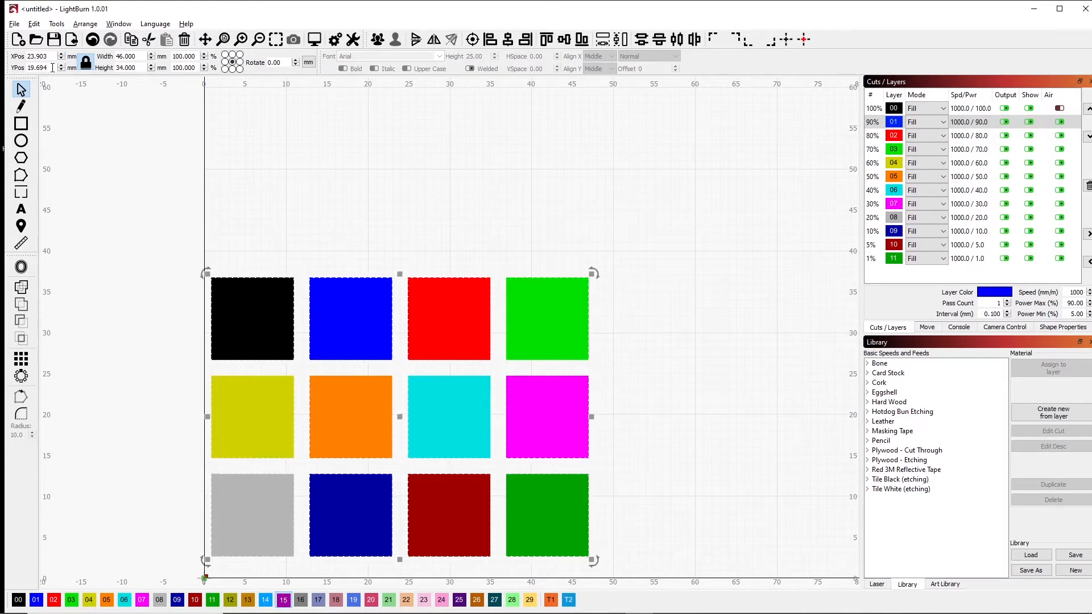
{"action": "left_click", "coordinate": [343, 222]}
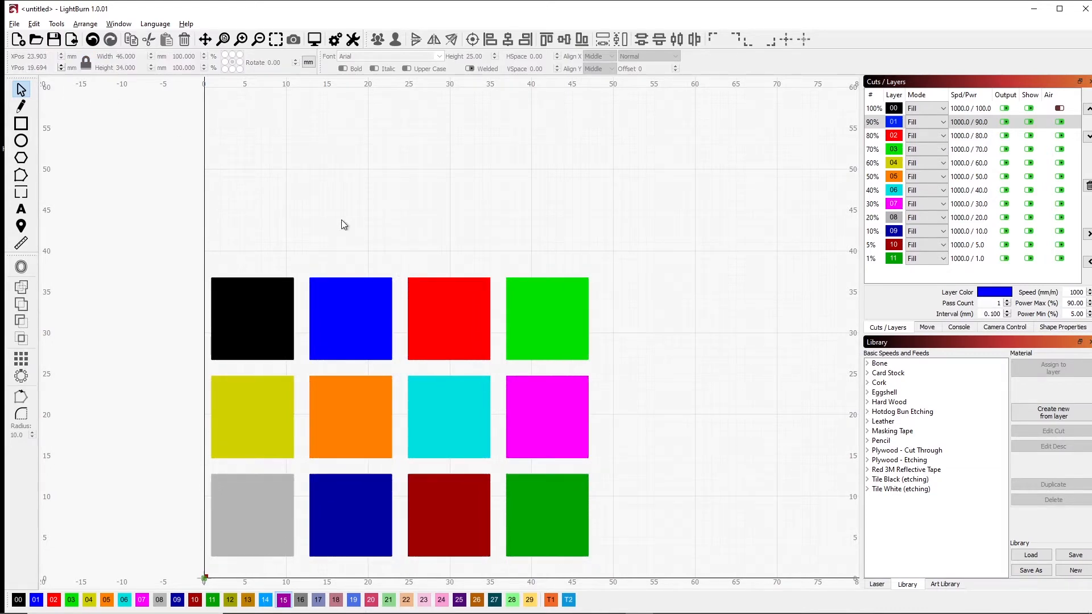
Add the Arial text "100%" with a height of 7 mm above the black square.
{"action": "left_click", "coordinate": [25, 211]}
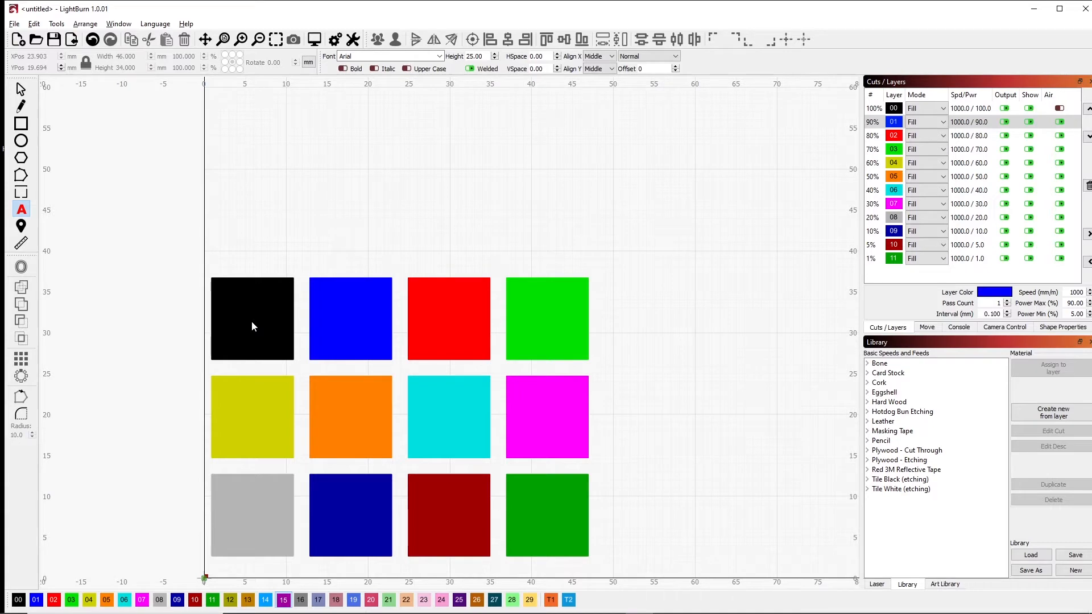
{"action": "left_click", "coordinate": [238, 211]}
{"action": "left_click_drag", "start_coordinate": [483, 59], "coordinate": [456, 62]}
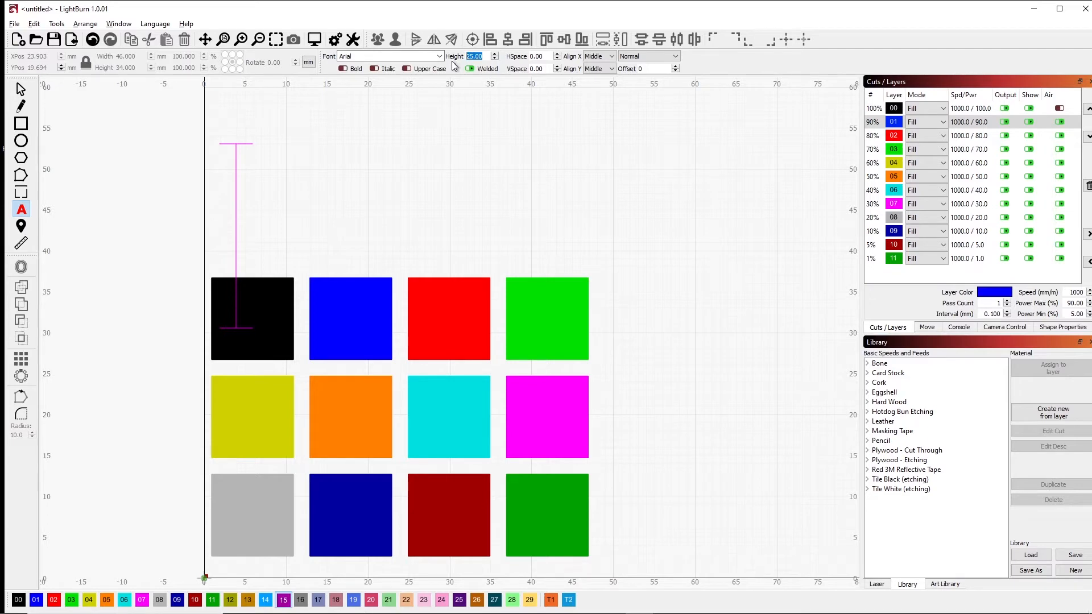
{"action": "type", "text": "7"}
{"action": "key", "text": "Return"}
{"action": "type", "text": "100"}
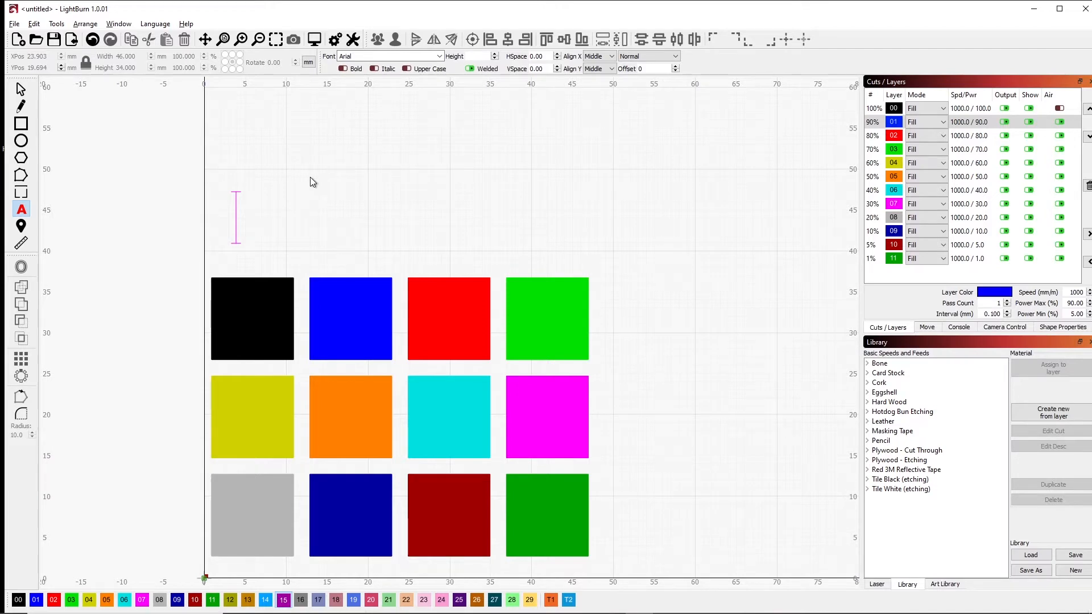
{"action": "left_click", "coordinate": [235, 221]}
{"action": "type", "text": "100%"}
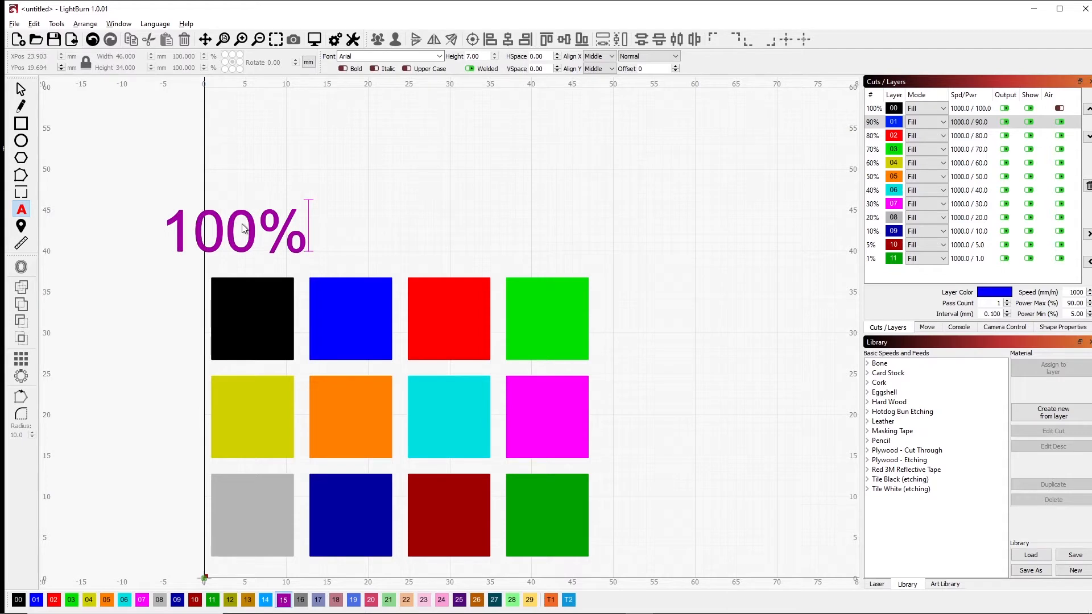
Reduce the height of the "100%" text to 3 mm.
{"action": "left_click", "coordinate": [494, 58]}
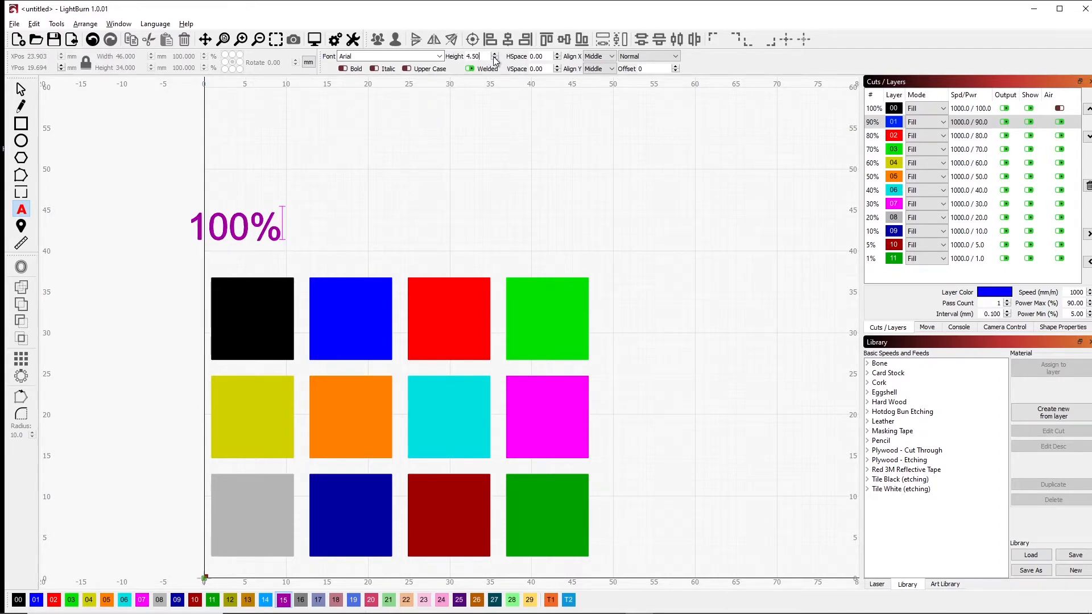
{"action": "left_click", "coordinate": [495, 58]}
{"action": "left_click_drag", "start_coordinate": [480, 58], "coordinate": [457, 61]}
{"action": "type", "text": "3"}
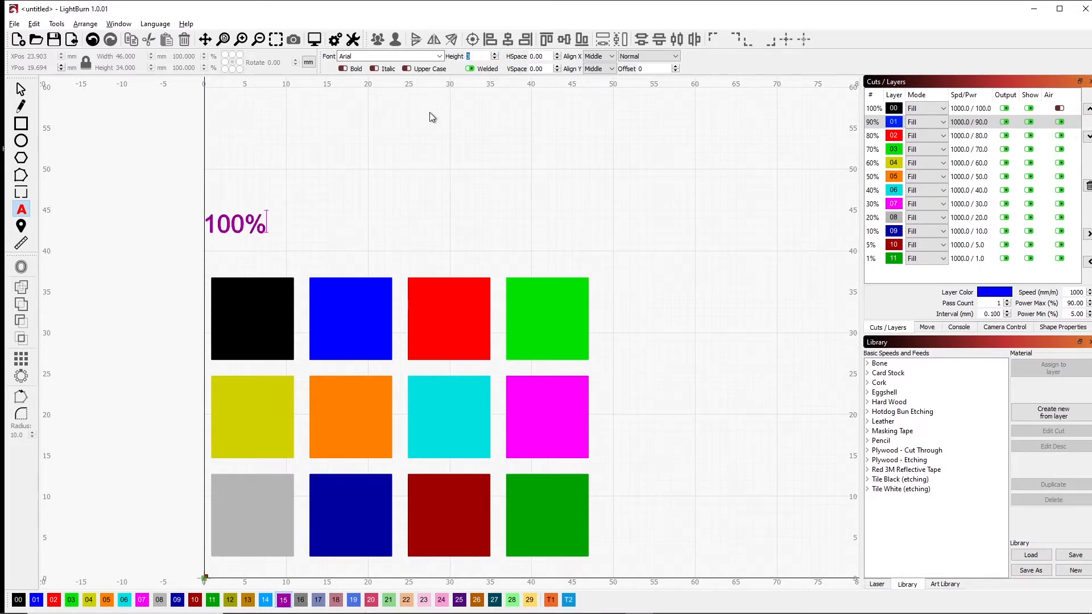
Assign the "100%" text to black layer 00 and move it to the centre of the black square.
{"action": "left_click", "coordinate": [20, 89]}
{"action": "left_click", "coordinate": [236, 224]}
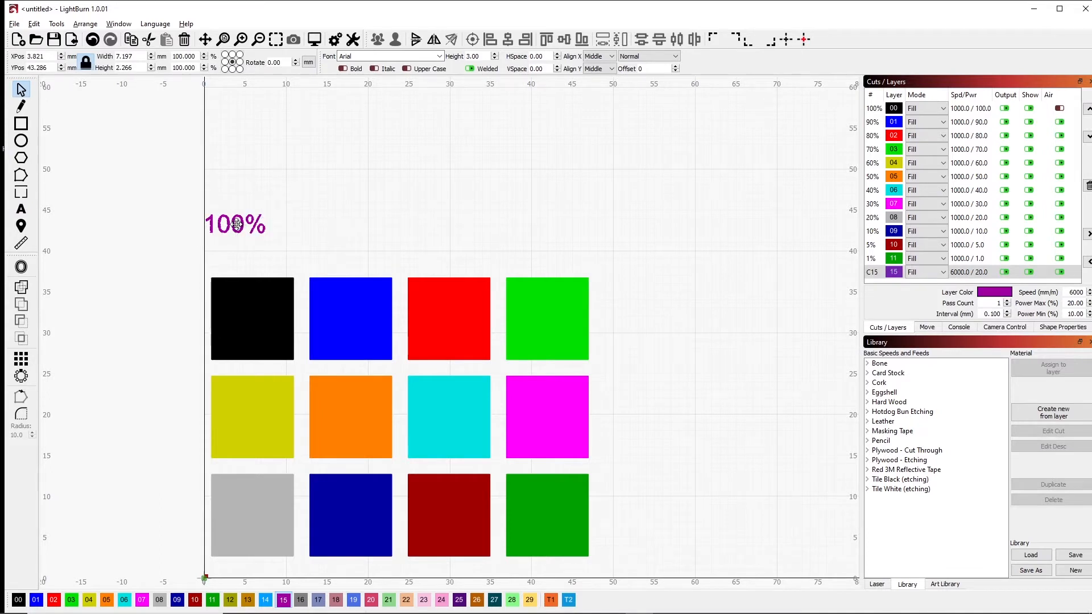
{"action": "left_click", "coordinate": [18, 601]}
{"action": "left_click_drag", "start_coordinate": [236, 225], "coordinate": [252, 319]}
{"action": "left_click", "coordinate": [226, 239]}
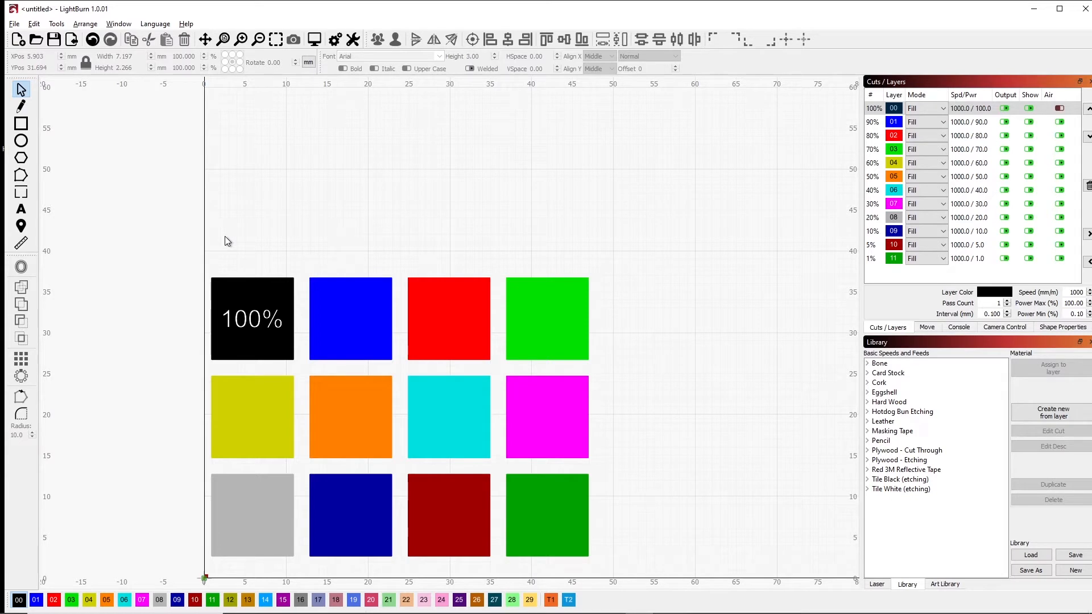
Preview the job, scrub back through the engraving sequence of the squares, and close the preview.
{"action": "key", "text": "alt+p"}
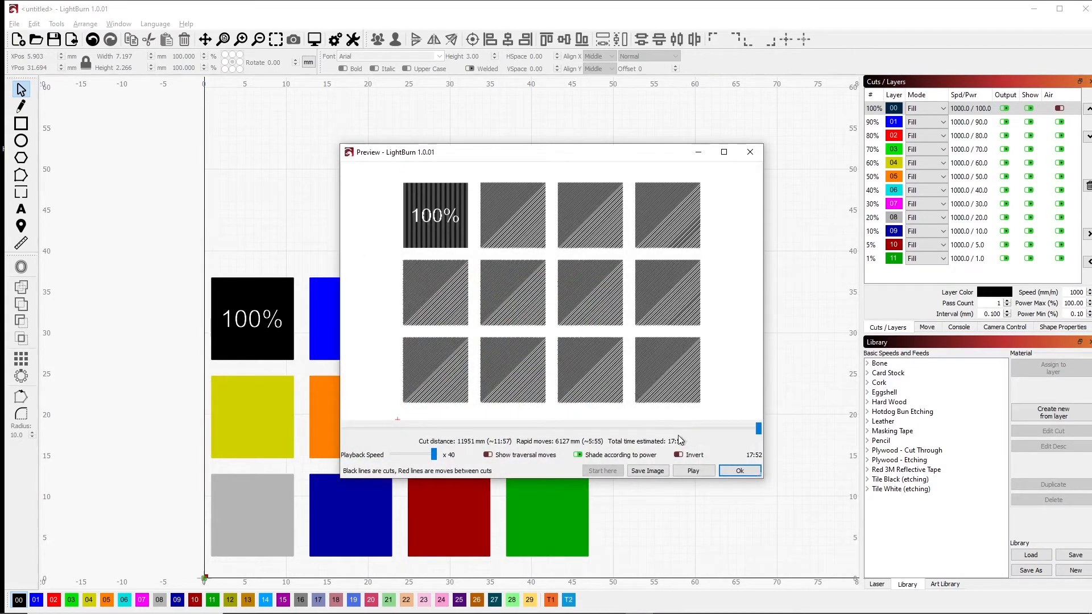
{"action": "mouse_move", "coordinate": [759, 427]}
{"action": "left_mouse_down"}
{"action": "mouse_move", "coordinate": [359, 437]}
{"action": "mouse_move", "coordinate": [534, 431]}
{"action": "left_mouse_up"}
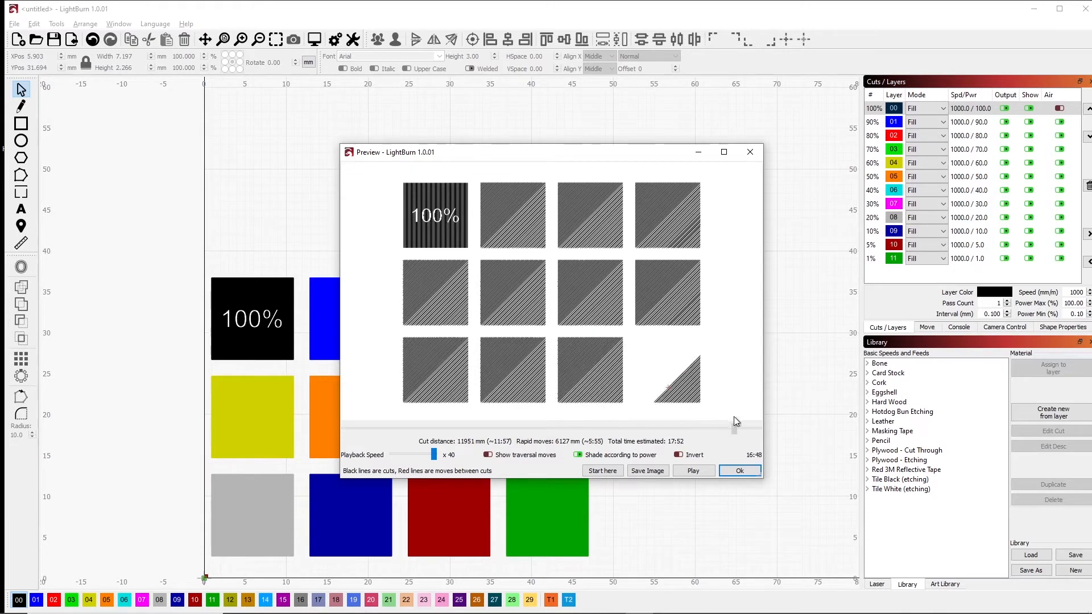
{"action": "left_click", "coordinate": [741, 472]}
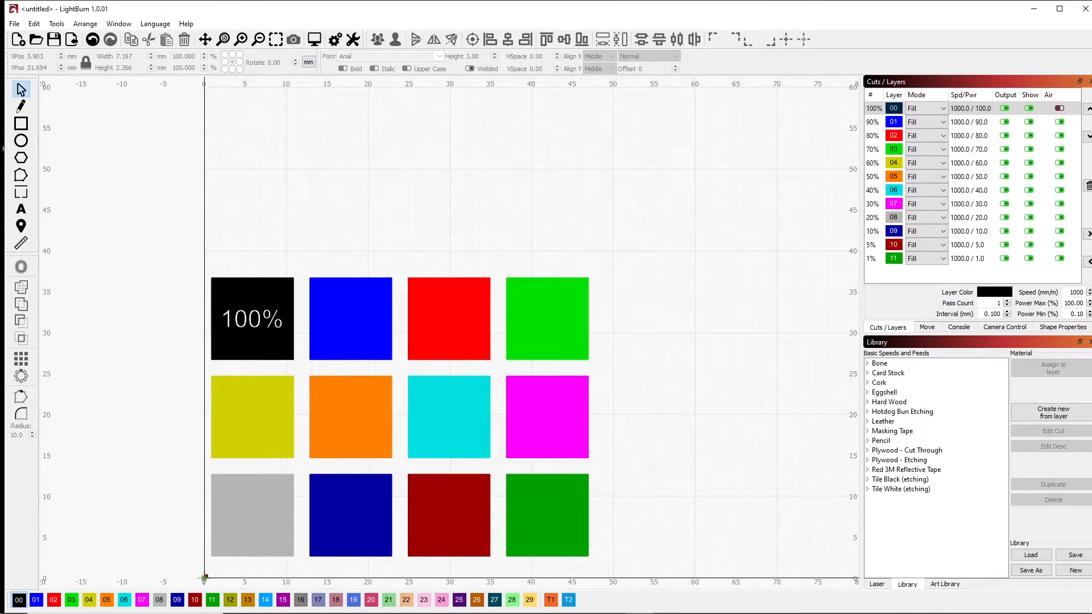
Weld the black square and its "100%" text together and clear the selection.
{"action": "left_click_drag", "start_coordinate": [190, 273], "coordinate": [270, 342]}
{"action": "left_click", "coordinate": [220, 335]}
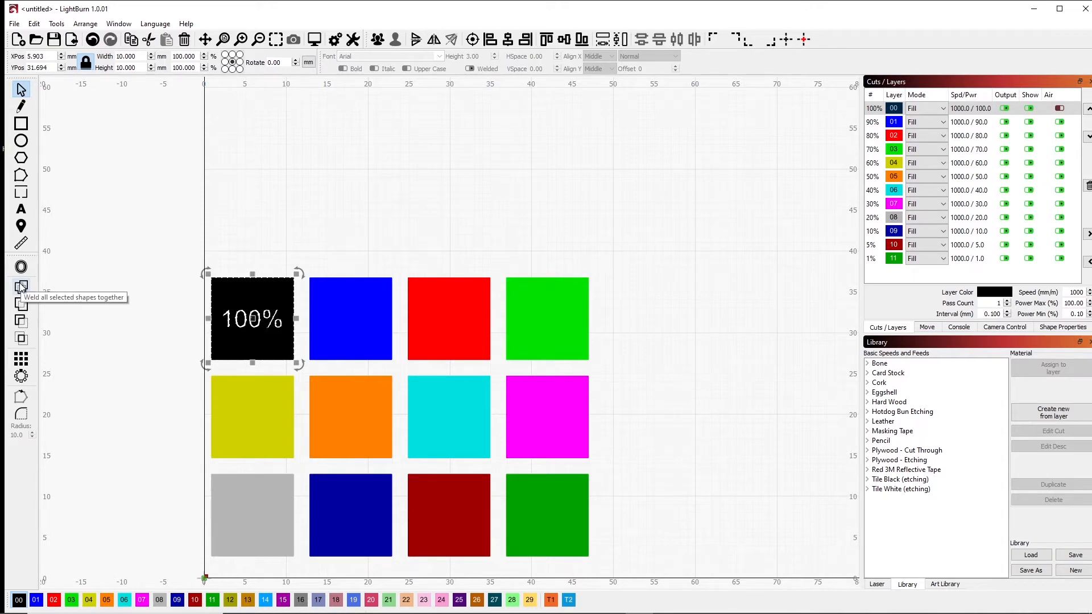
{"action": "left_click", "coordinate": [127, 356]}
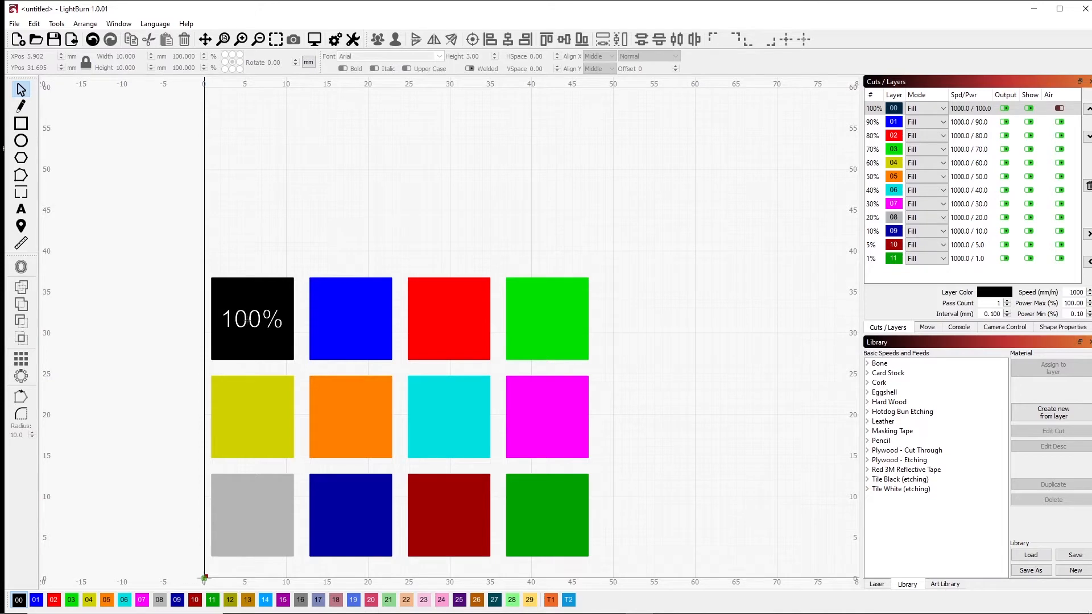
Undo the weld of the black square and its "100%" text, and move the text into the gap below the square.
{"action": "left_click", "coordinate": [246, 320]}
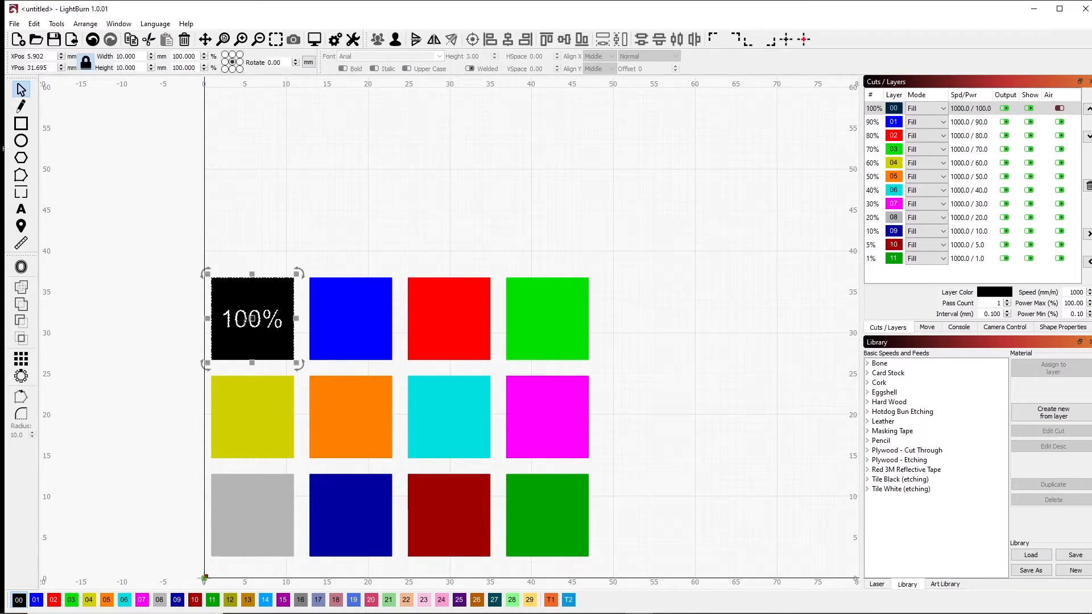
{"action": "left_click", "coordinate": [358, 243]}
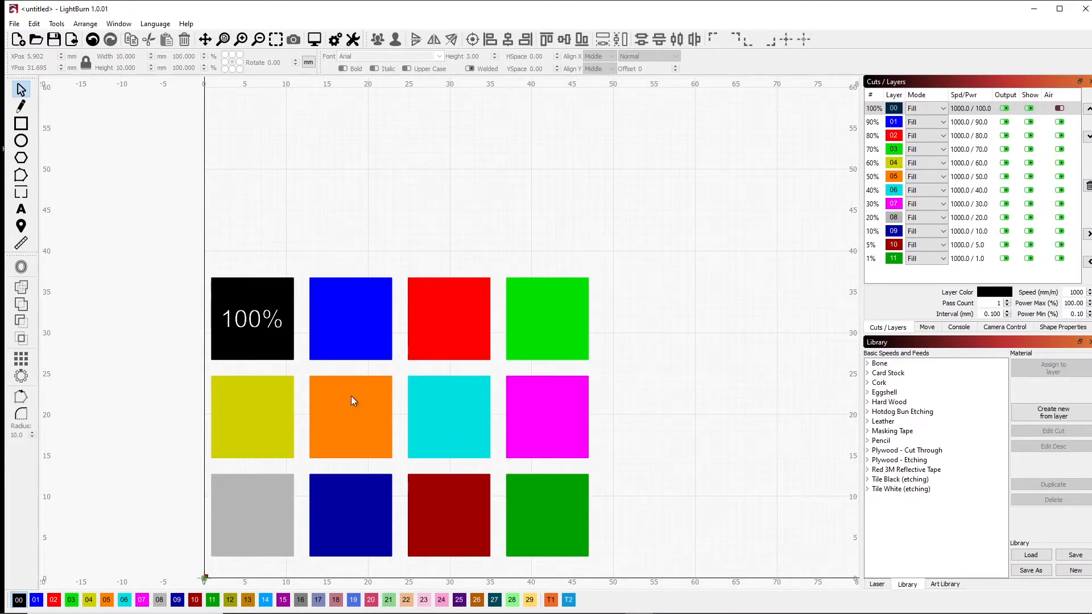
{"action": "left_click", "coordinate": [237, 320]}
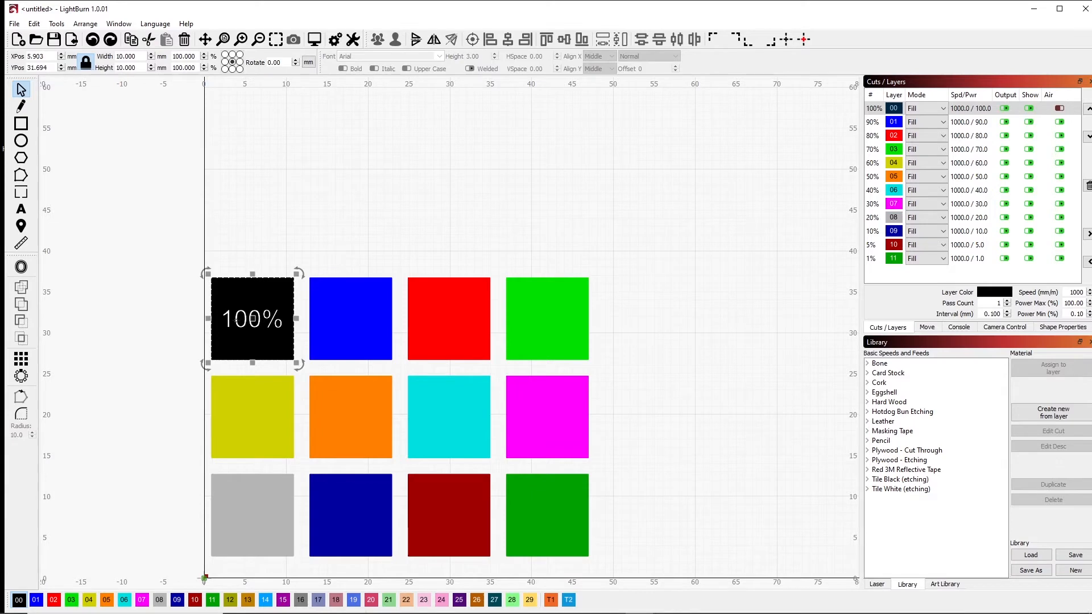
{"action": "left_click", "coordinate": [236, 320]}
{"action": "left_click_drag", "start_coordinate": [236, 320], "coordinate": [220, 225]}
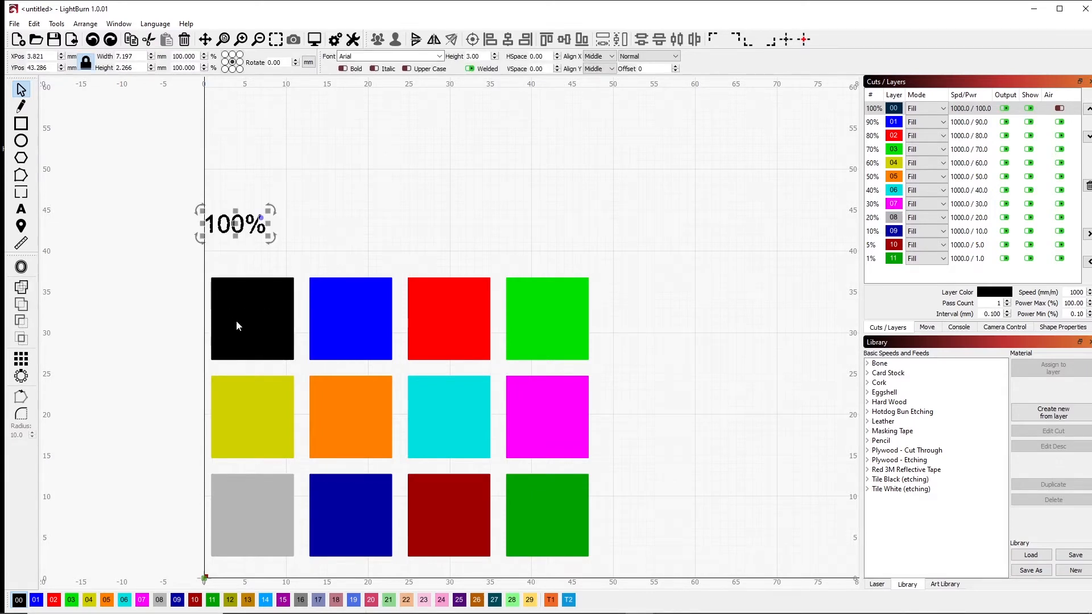
{"action": "key", "text": "ctrl+z"}
{"action": "left_click_drag", "start_coordinate": [245, 322], "coordinate": [250, 412]}
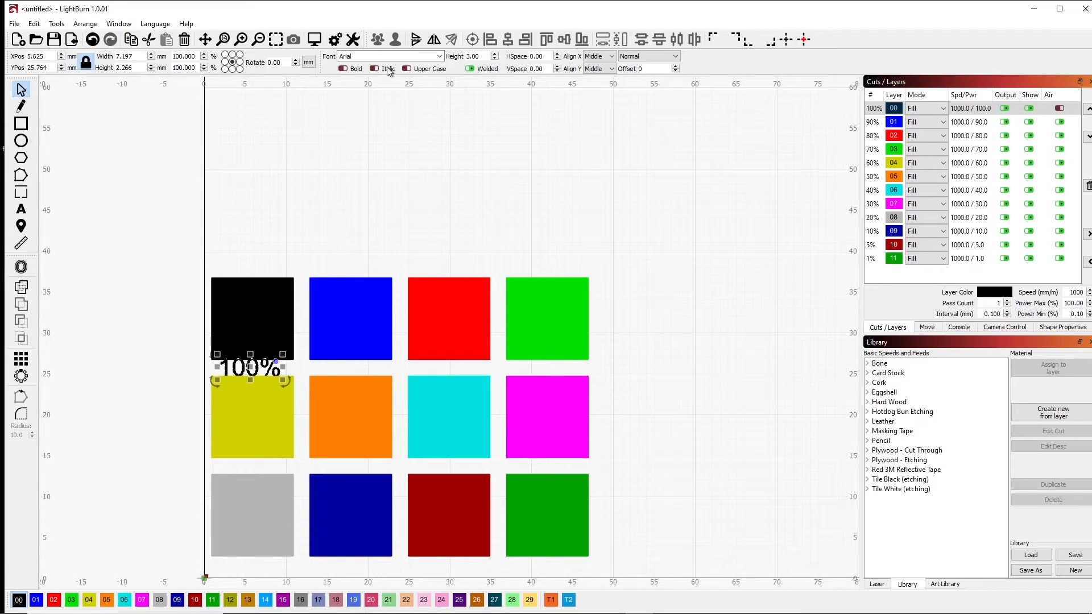
Set the height of the "100%" text to 2 mm and clear the selection.
{"action": "triple_click", "coordinate": [470, 56]}
{"action": "type", "text": "2"}
{"action": "key", "text": "Return"}
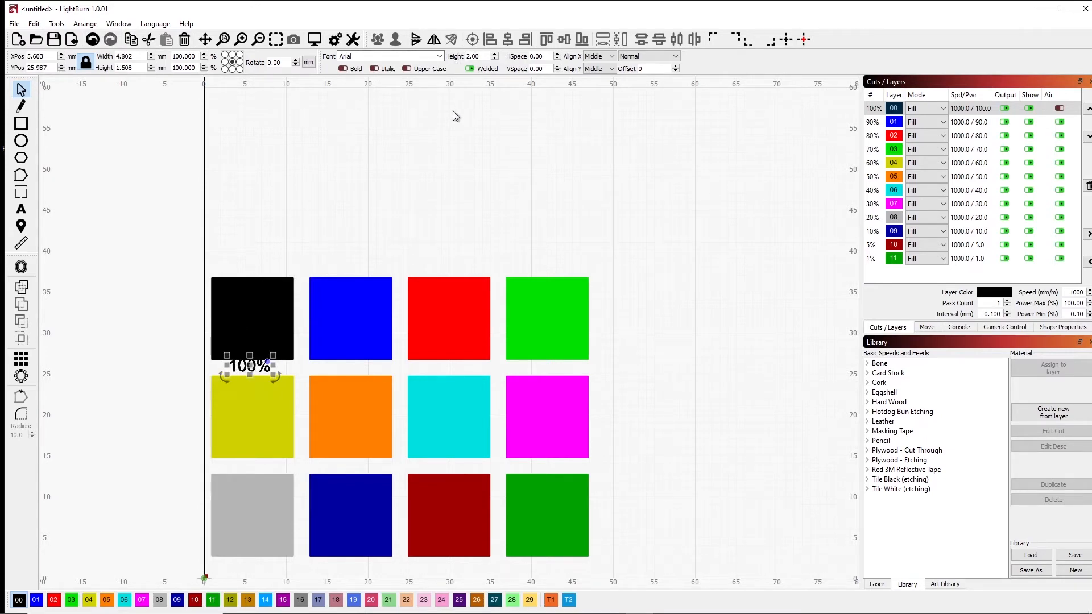
{"action": "left_click", "coordinate": [308, 368]}
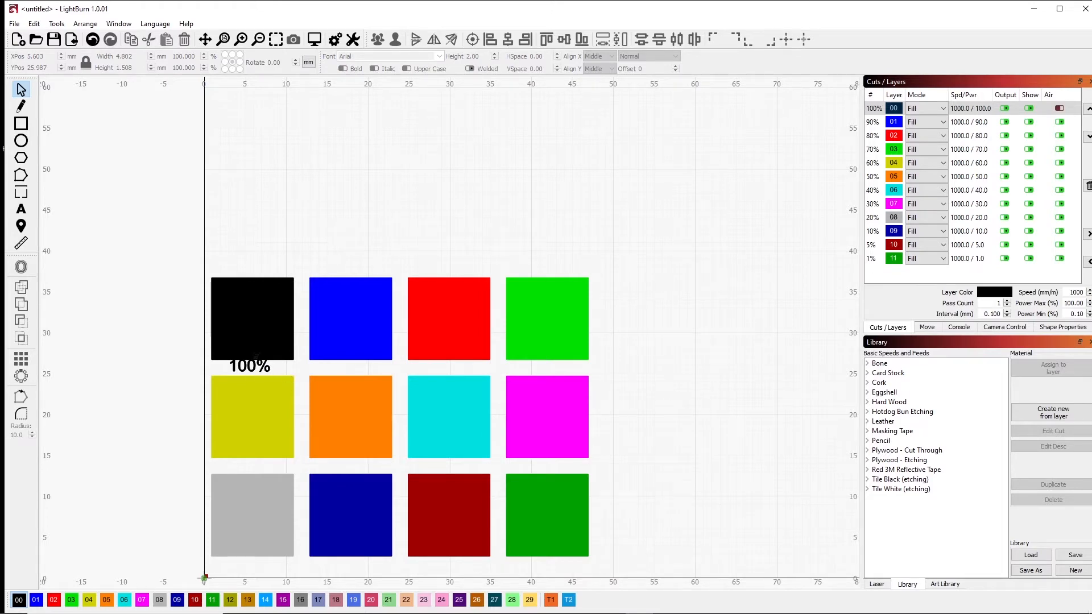
Duplicate the "100%" label and place the copy in the gap beneath the bright blue square.
{"action": "left_click", "coordinate": [250, 365]}
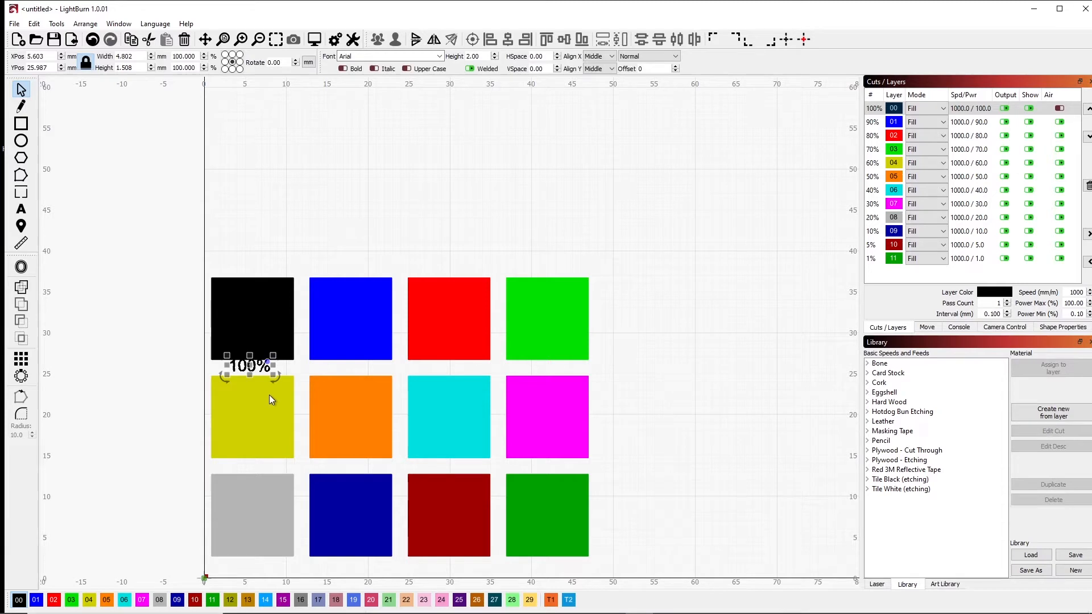
{"action": "right_click", "coordinate": [268, 369]}
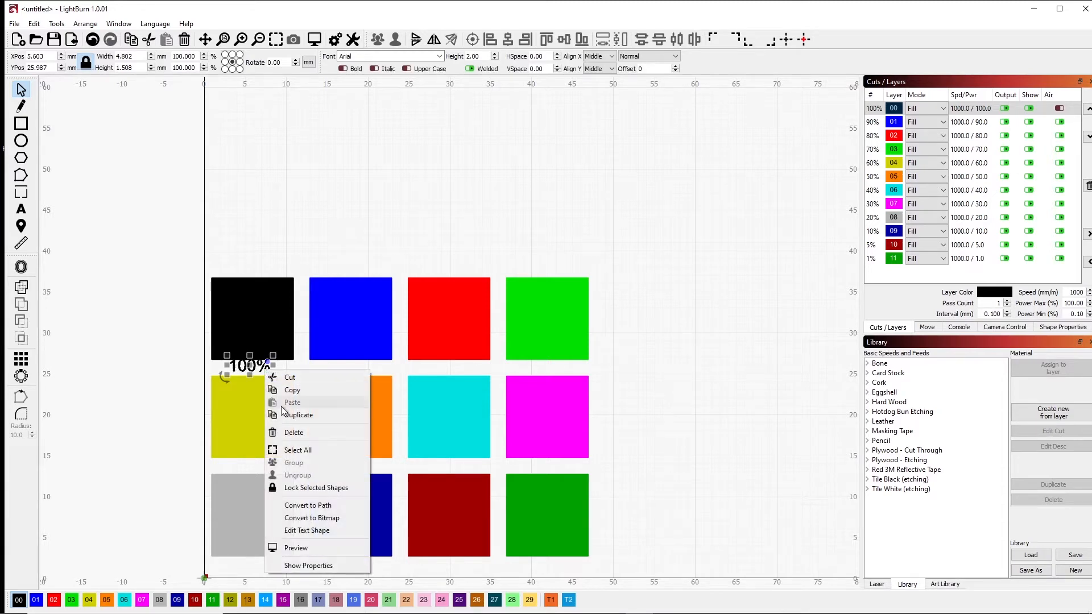
{"action": "left_click", "coordinate": [298, 416]}
{"action": "key", "text": "Right"}
{"action": "key", "text": "Right"}
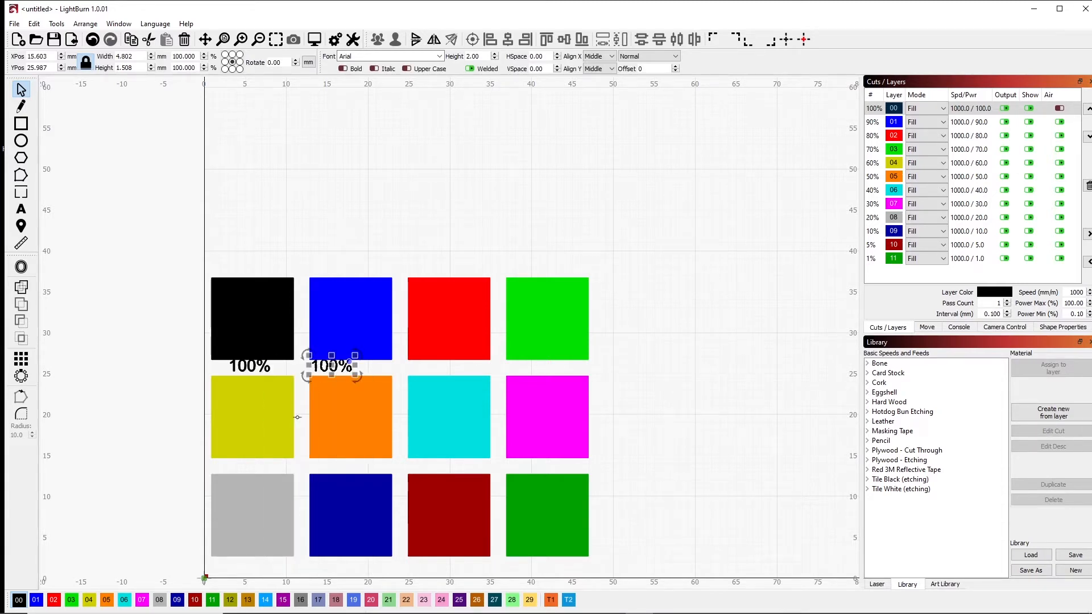
{"action": "left_click_drag", "start_coordinate": [373, 367], "coordinate": [358, 328]}
{"action": "key", "text": "Down"}
{"action": "key", "text": "Down"}
{"action": "key", "text": "Up"}
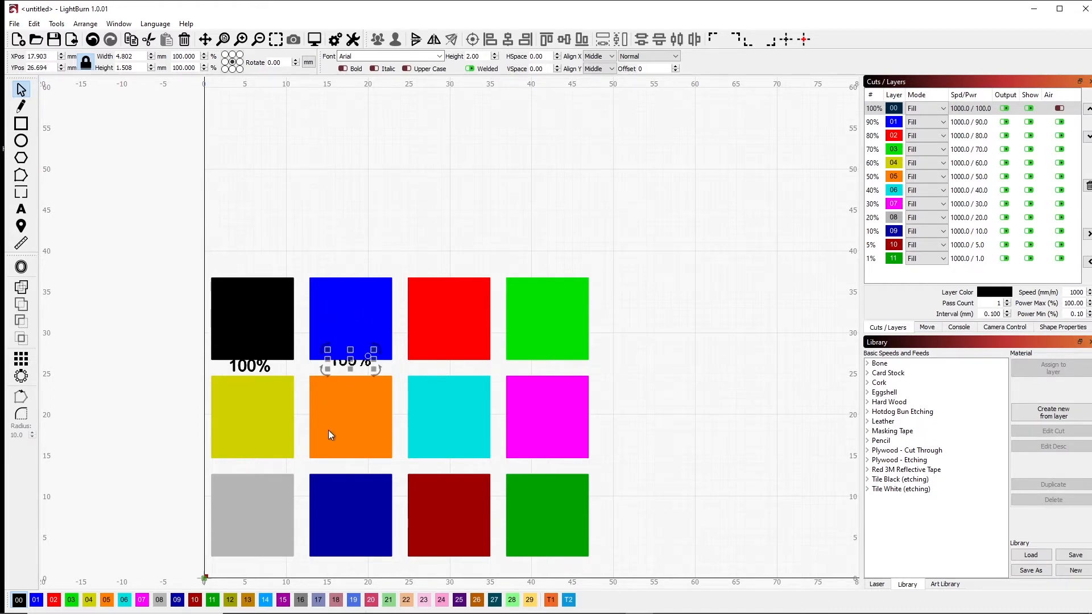
{"action": "key", "text": "Down"}
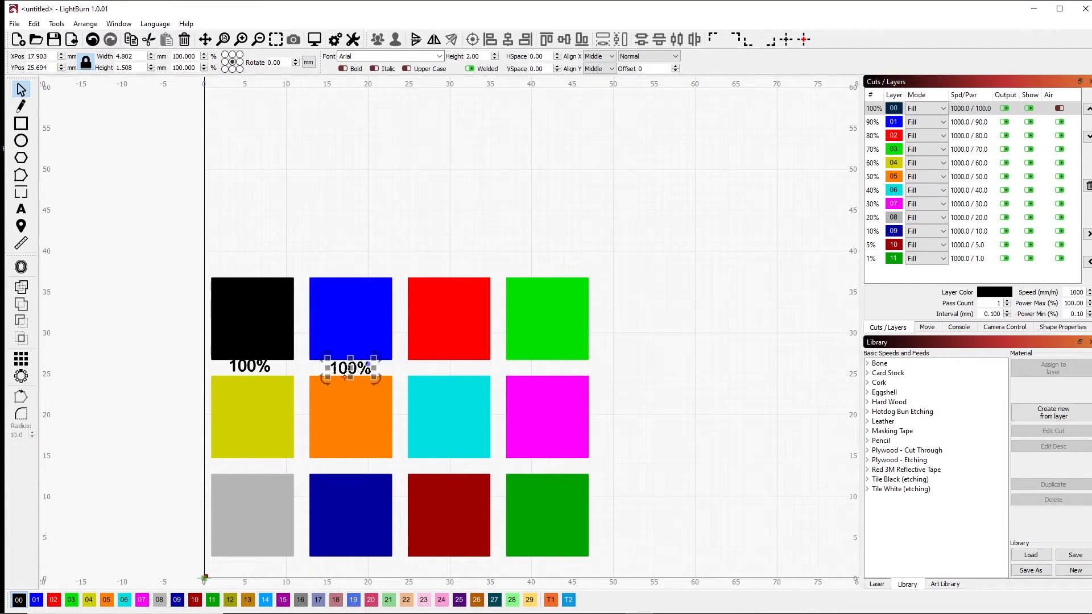
Change the label beneath the bright blue square to read "90%".
{"action": "key", "text": "t"}
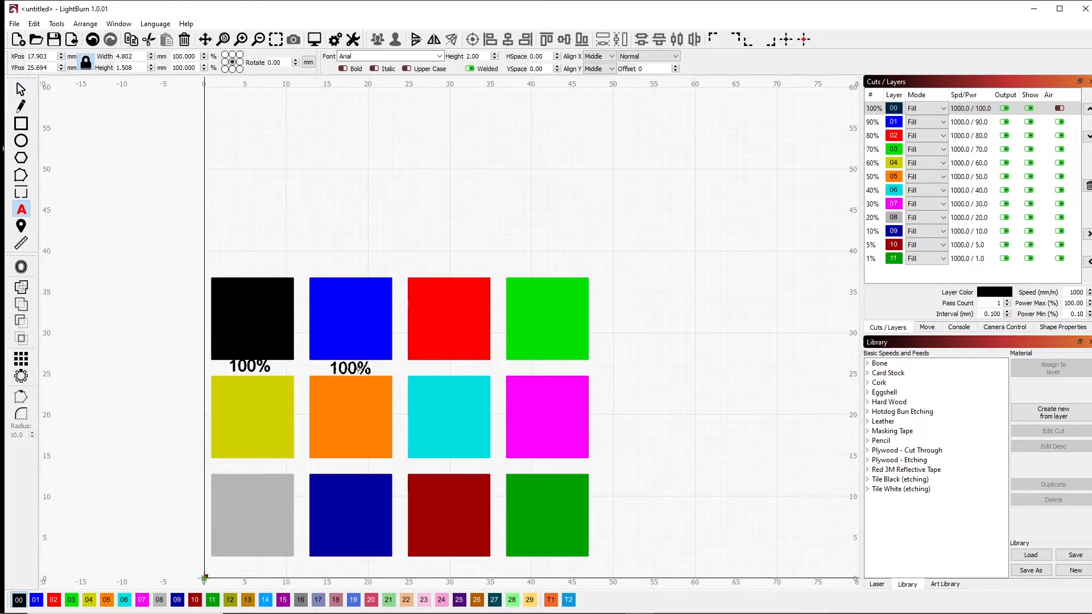
{"action": "left_click", "coordinate": [356, 370]}
{"action": "key", "text": "BackSpace"}
{"action": "key", "text": "BackSpace"}
{"action": "key", "text": "BackSpace"}
{"action": "type", "text": "90"}
{"action": "left_click", "coordinate": [449, 369]}
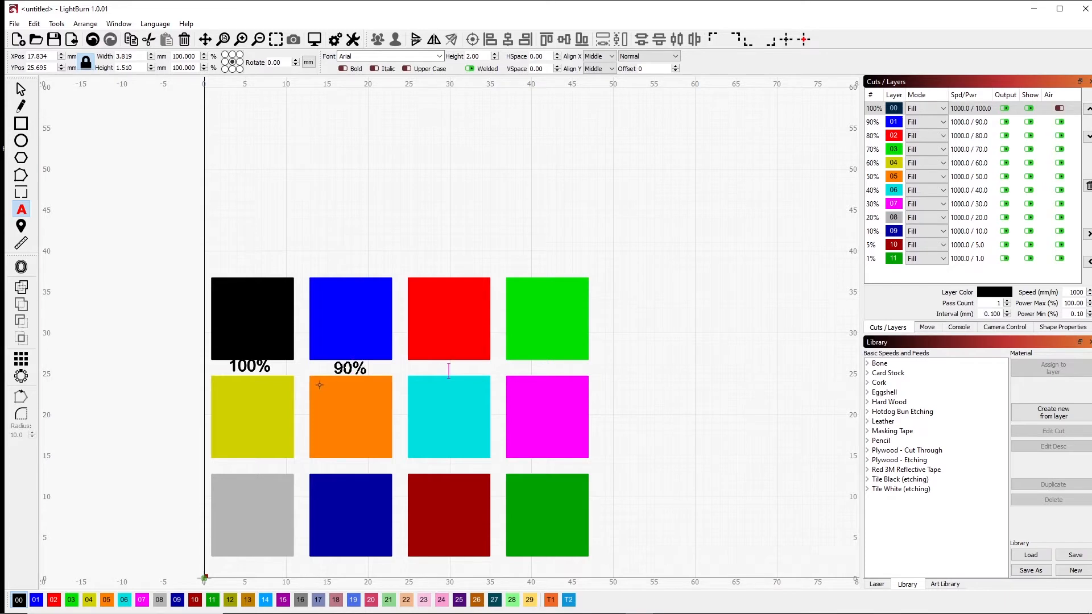
{"action": "left_click", "coordinate": [257, 367]}
{"action": "left_click", "coordinate": [20, 90]}
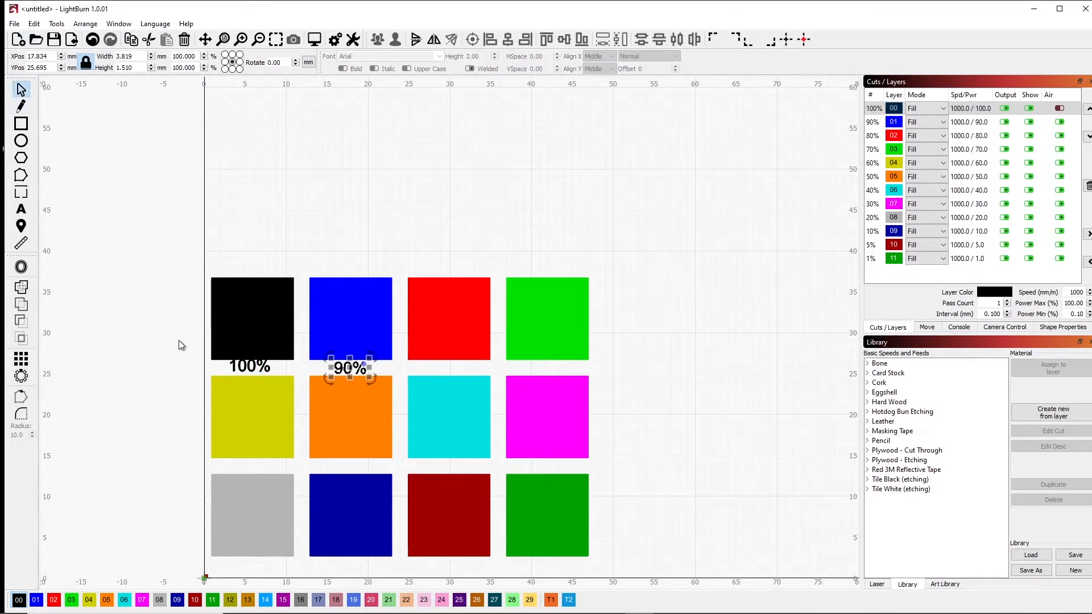
Reposition the "100%" label centrally beneath the black square, level with the "90%" label.
{"action": "left_click", "coordinate": [253, 368]}
{"action": "left_click_drag", "start_coordinate": [253, 368], "coordinate": [277, 419]}
{"action": "left_click", "coordinate": [252, 353]}
{"action": "key", "text": "Up"}
{"action": "key", "text": "Up"}
{"action": "key", "text": "Up"}
{"action": "key", "text": "Up"}
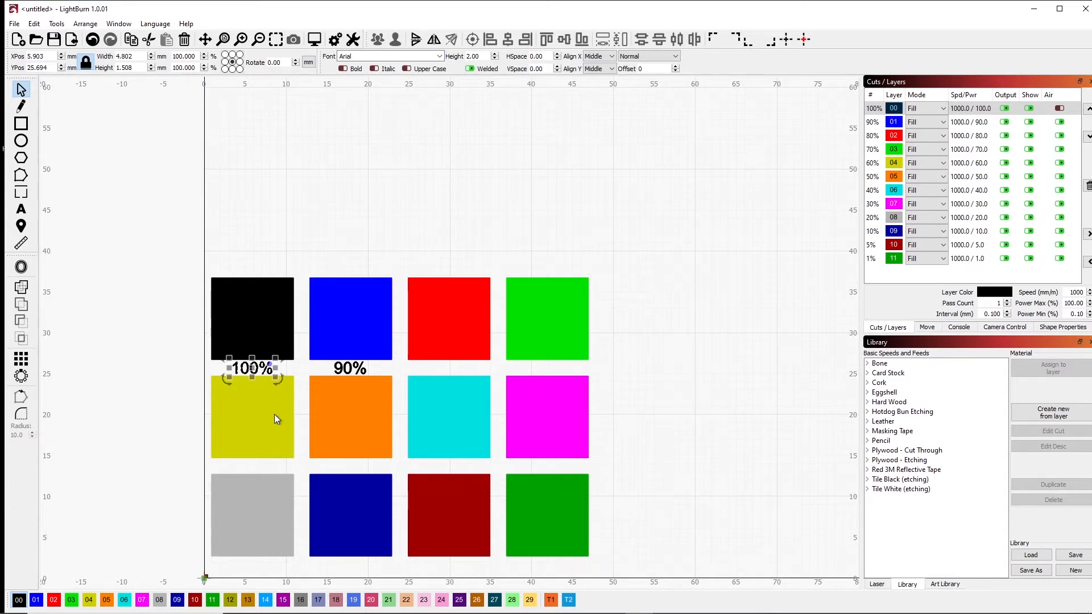
{"action": "left_click", "coordinate": [456, 367]}
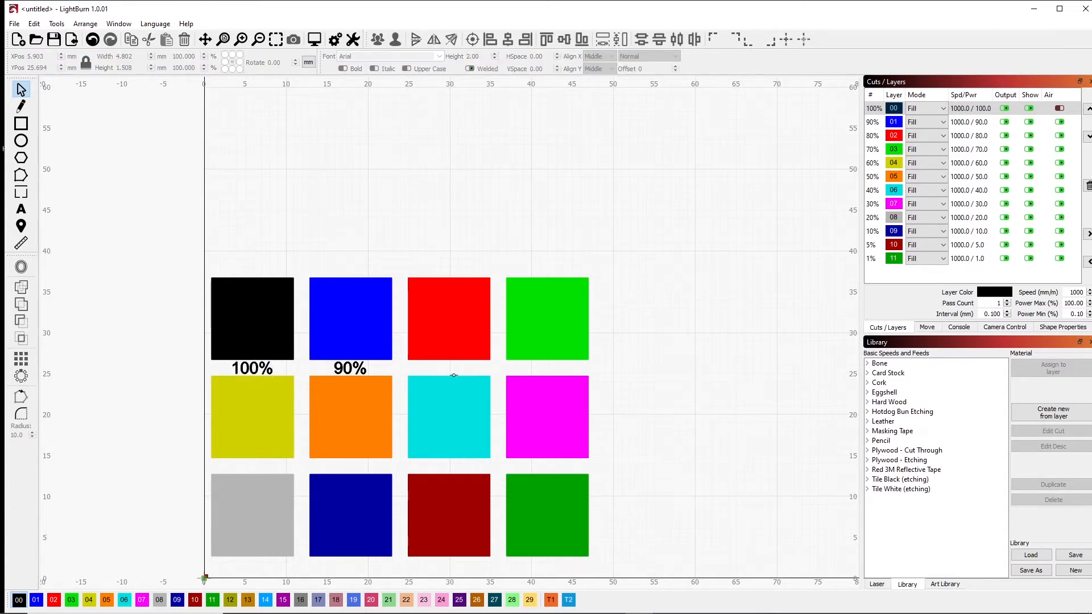
Duplicate the "100%" and "90%" labels together and place the copies beneath the red and bright green squares.
{"action": "left_click", "coordinate": [267, 367]}
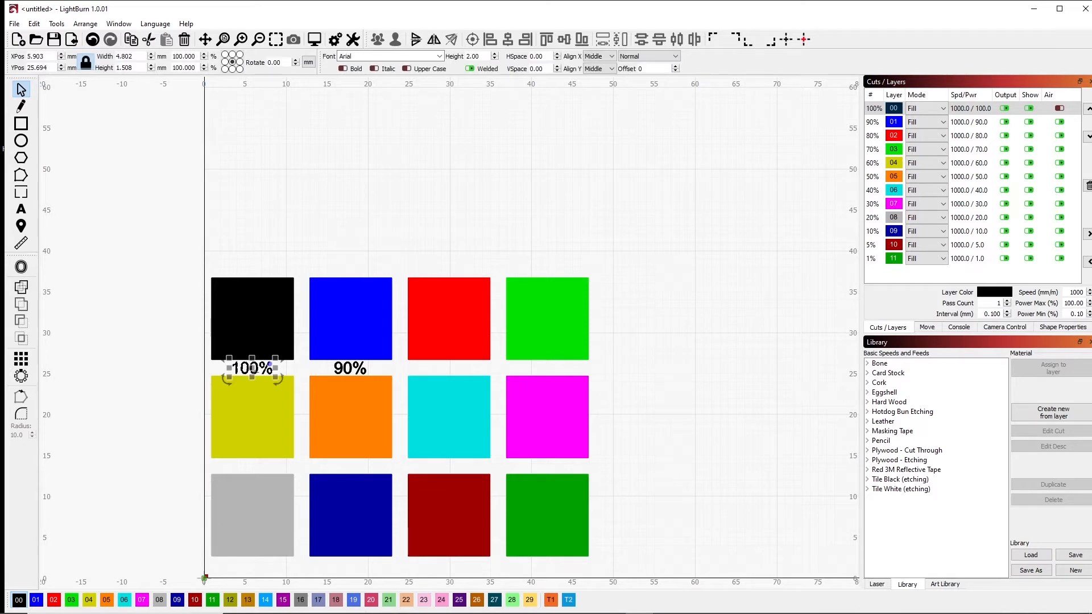
{"action": "left_click", "coordinate": [347, 368], "text": "shift"}
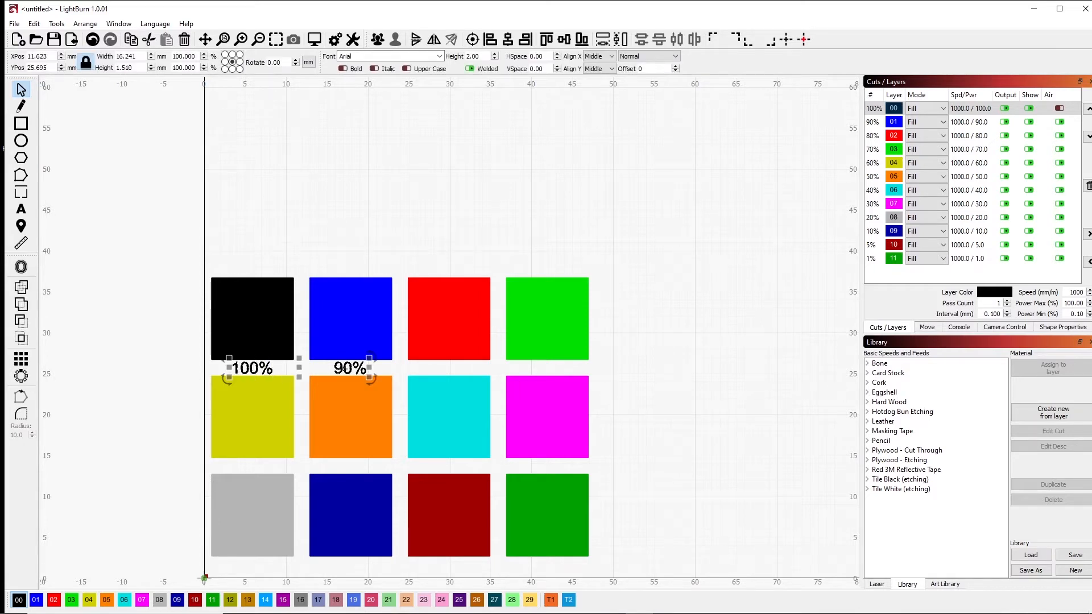
{"action": "right_click", "coordinate": [348, 367]}
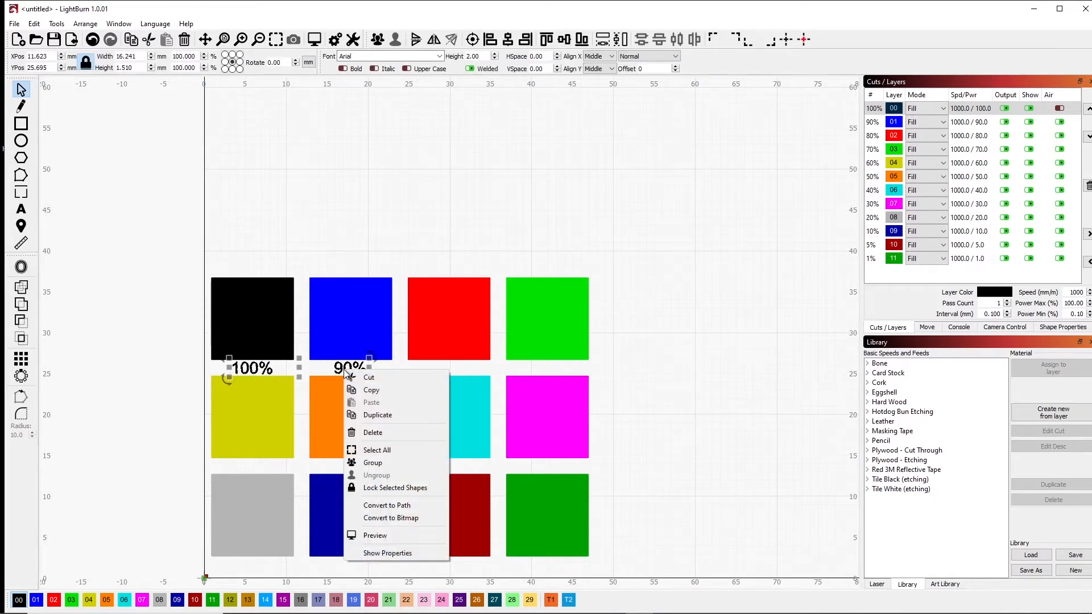
{"action": "left_click", "coordinate": [380, 415]}
{"action": "key", "text": "Right"}
{"action": "key", "text": "Right"}
{"action": "key", "text": "Right"}
{"action": "key", "text": "Right"}
{"action": "key", "text": "Right"}
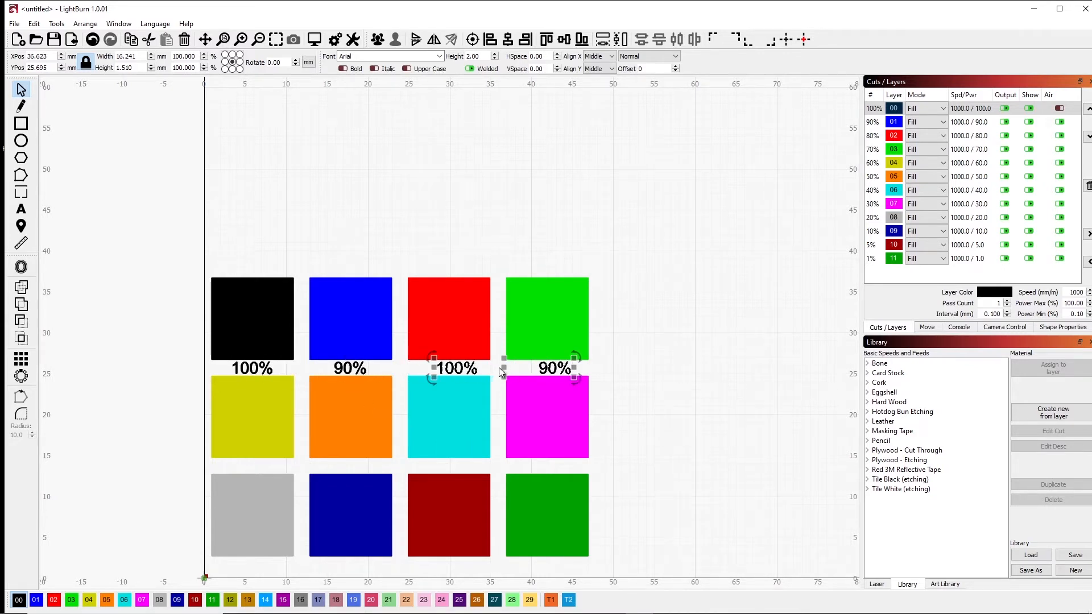
{"action": "left_click_drag", "start_coordinate": [502, 368], "coordinate": [499, 370]}
Centre the two copied labels horizontally on the red and bright green squares above them.
{"action": "left_click", "coordinate": [465, 327]}
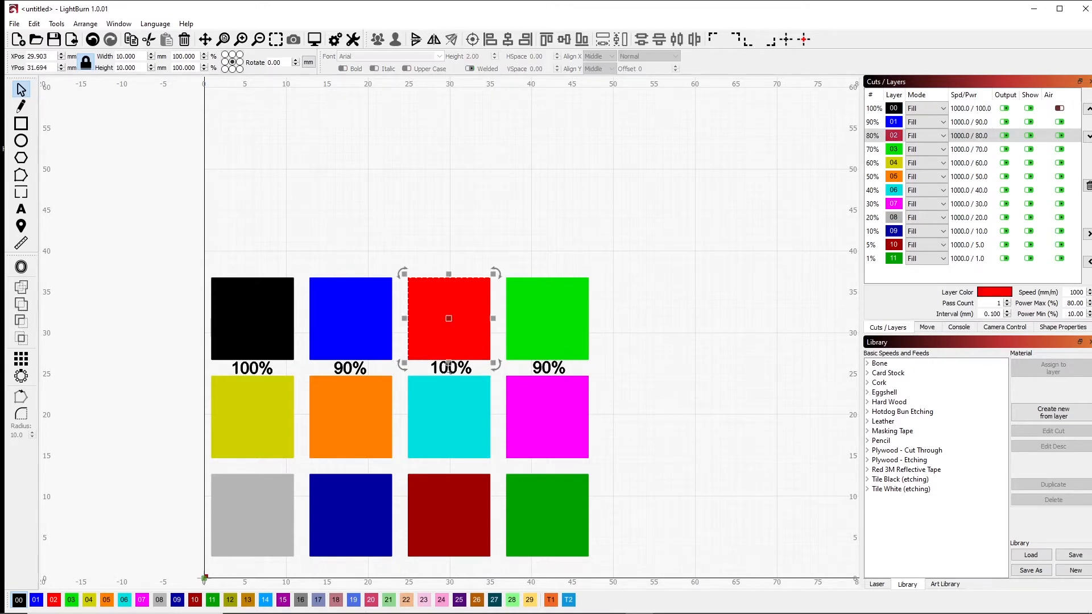
{"action": "left_click", "coordinate": [451, 368]}
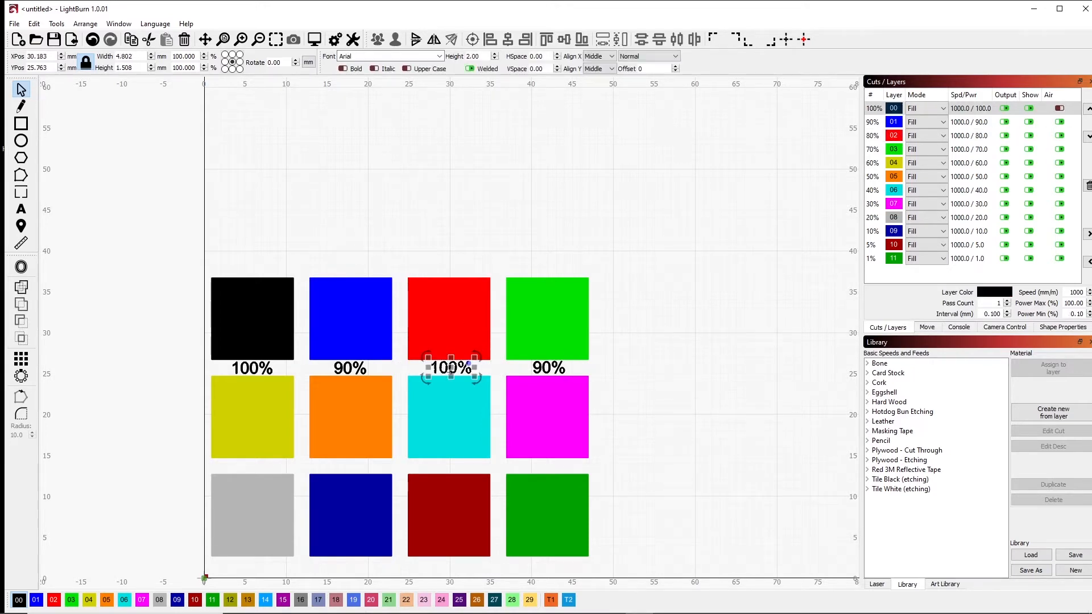
{"action": "left_click", "coordinate": [449, 313], "text": "shift"}
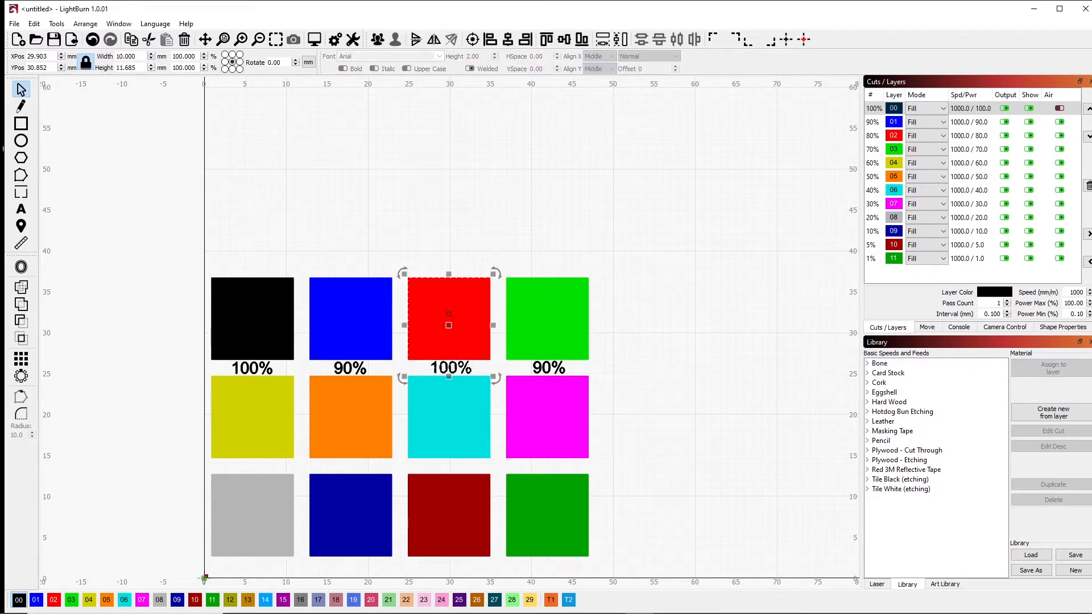
{"action": "left_click", "coordinate": [509, 39]}
{"action": "left_click", "coordinate": [543, 369]}
{"action": "left_click", "coordinate": [548, 322], "text": "shift"}
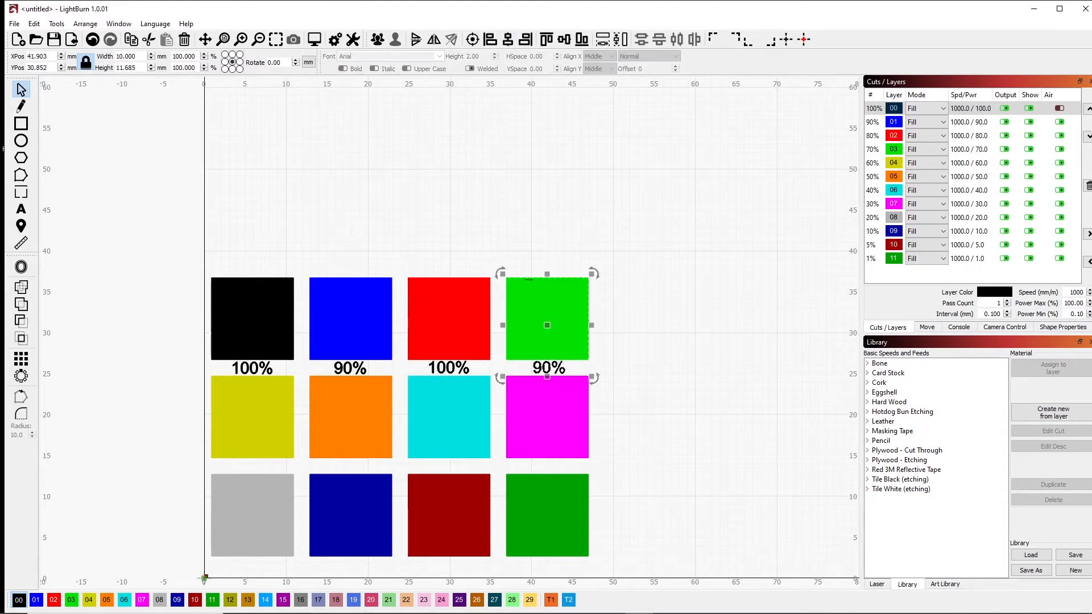
{"action": "left_click", "coordinate": [509, 39]}
{"action": "left_click", "coordinate": [466, 364]}
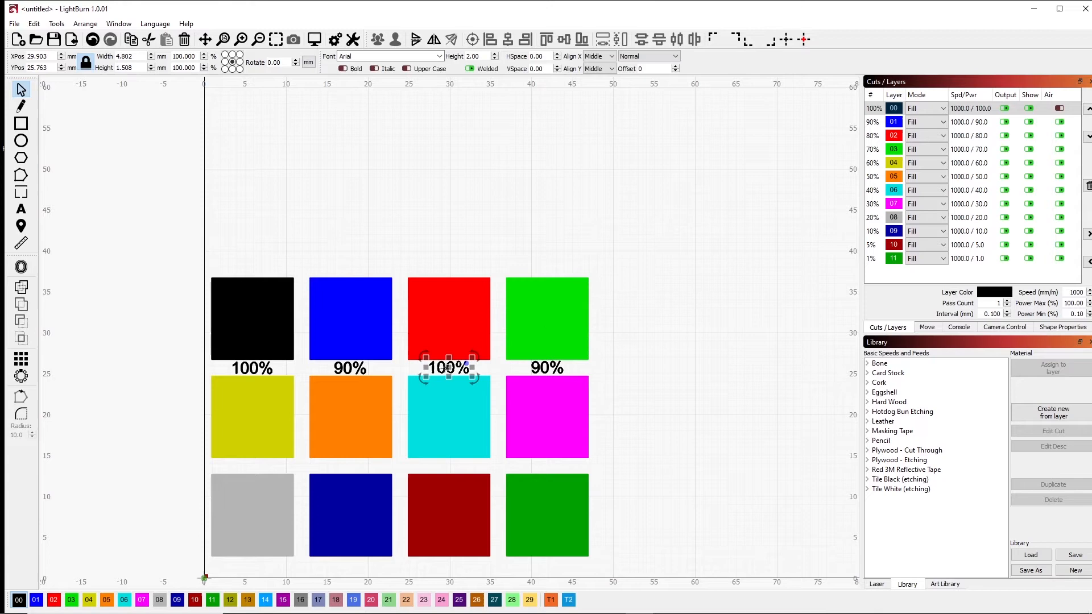
{"action": "left_click", "coordinate": [446, 313], "text": "shift"}
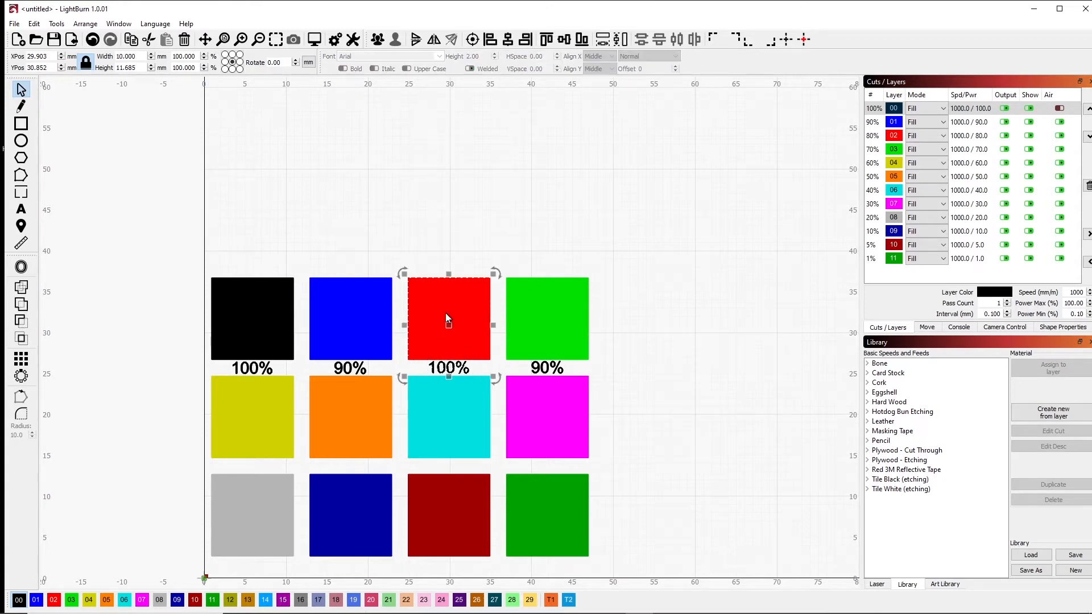
{"action": "left_click", "coordinate": [508, 40]}
Change the label beneath the red square to "80%" and the one beneath the bright green square to "70%".
{"action": "left_click", "coordinate": [451, 370]}
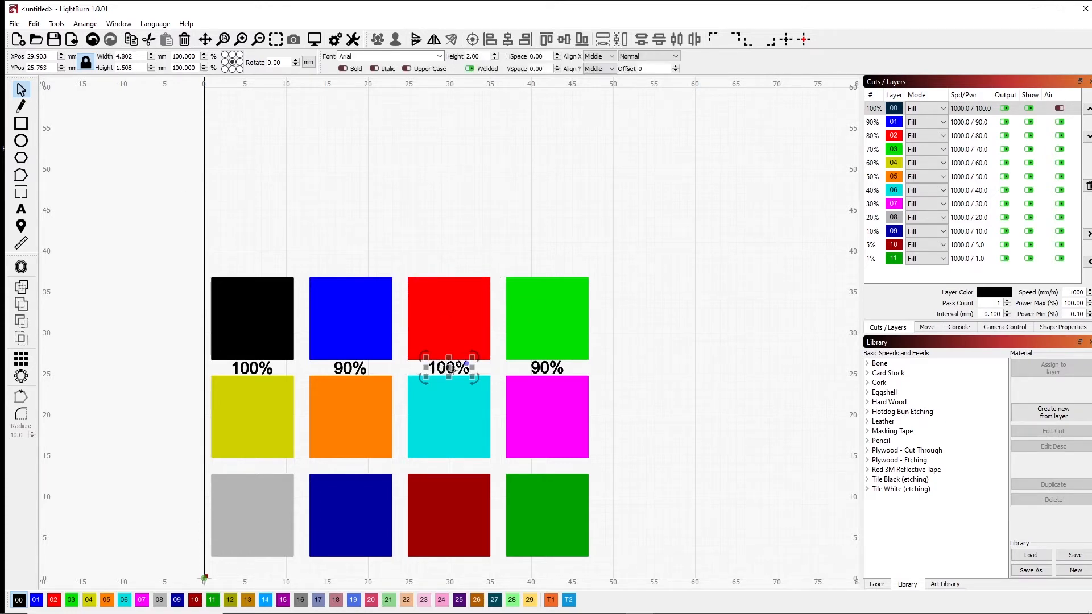
{"action": "double_click", "coordinate": [446, 371]}
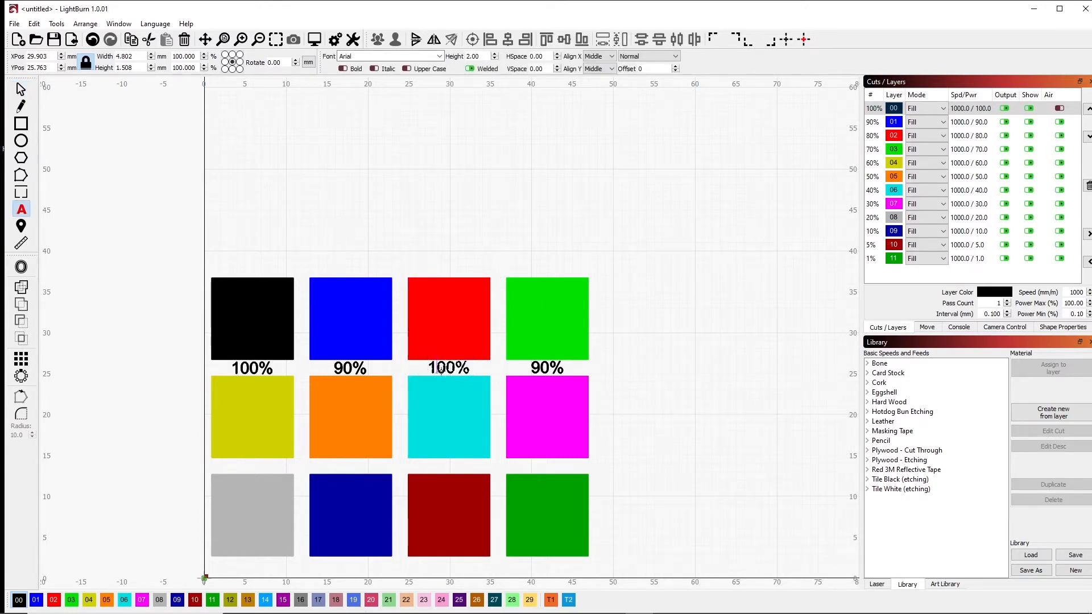
{"action": "key", "text": "BackSpace"}
{"action": "key", "text": "BackSpace"}
{"action": "type", "text": "8"}
{"action": "left_click", "coordinate": [540, 365]}
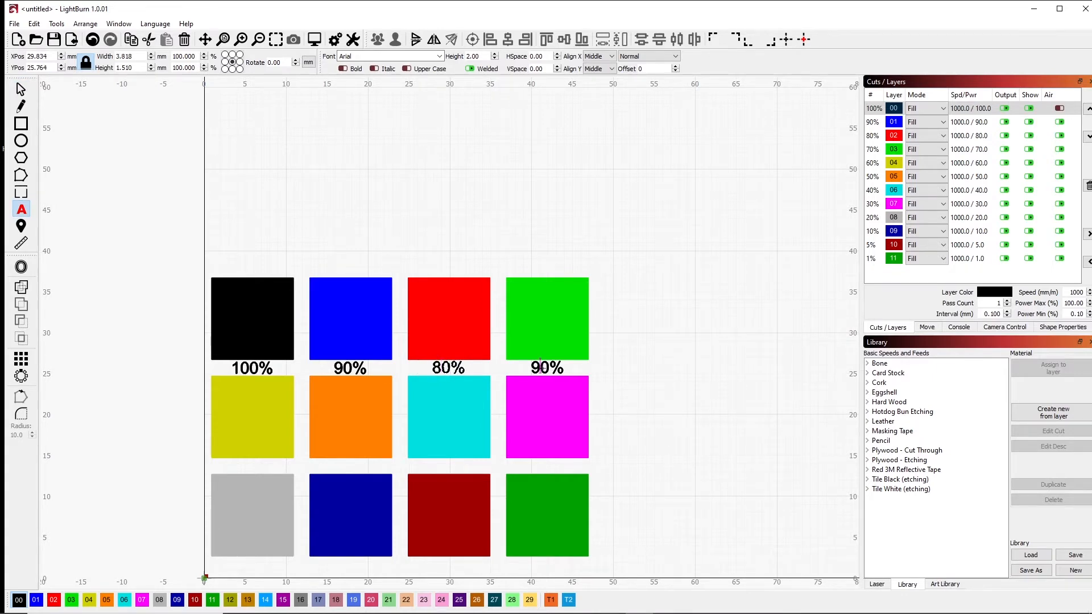
{"action": "key", "text": "BackSpace"}
{"action": "type", "text": "7"}
{"action": "key", "text": "Escape"}
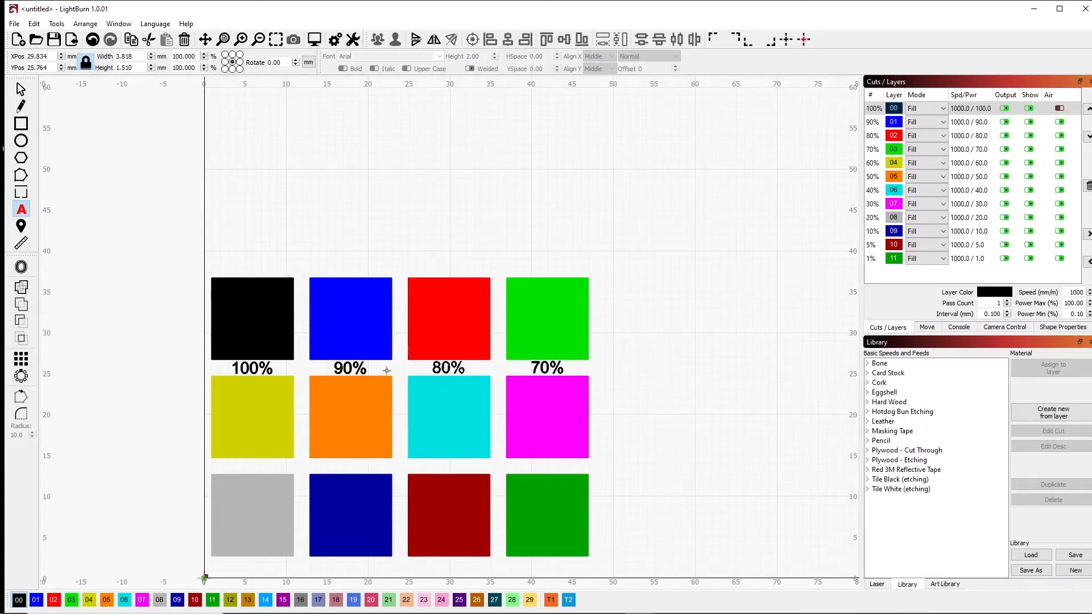
{"action": "left_click", "coordinate": [586, 371]}
{"action": "left_click", "coordinate": [584, 368]}
{"action": "left_click", "coordinate": [463, 369]}
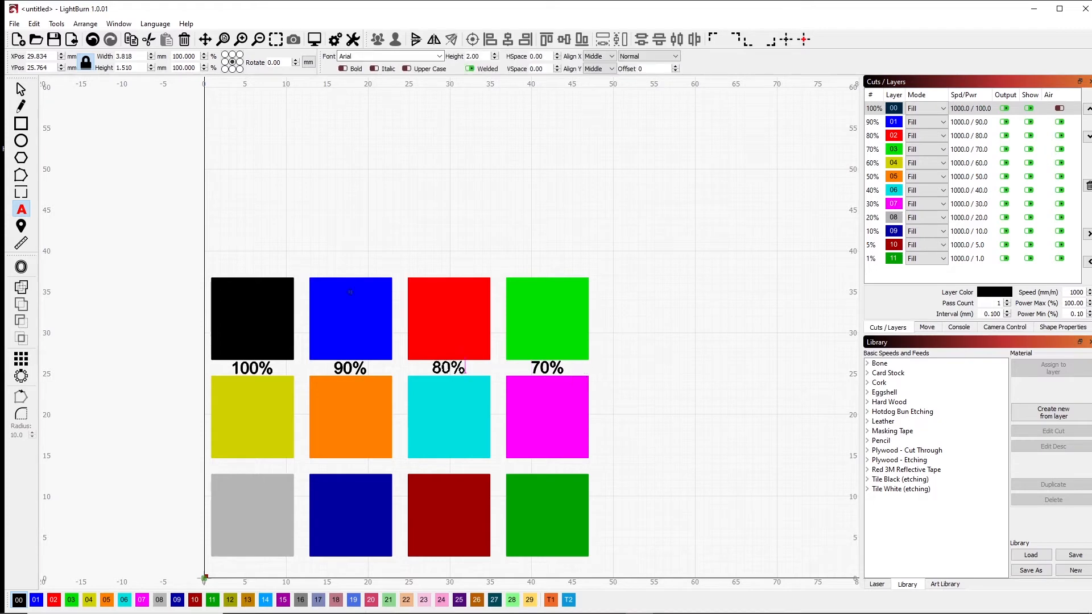
{"action": "left_click", "coordinate": [20, 89]}
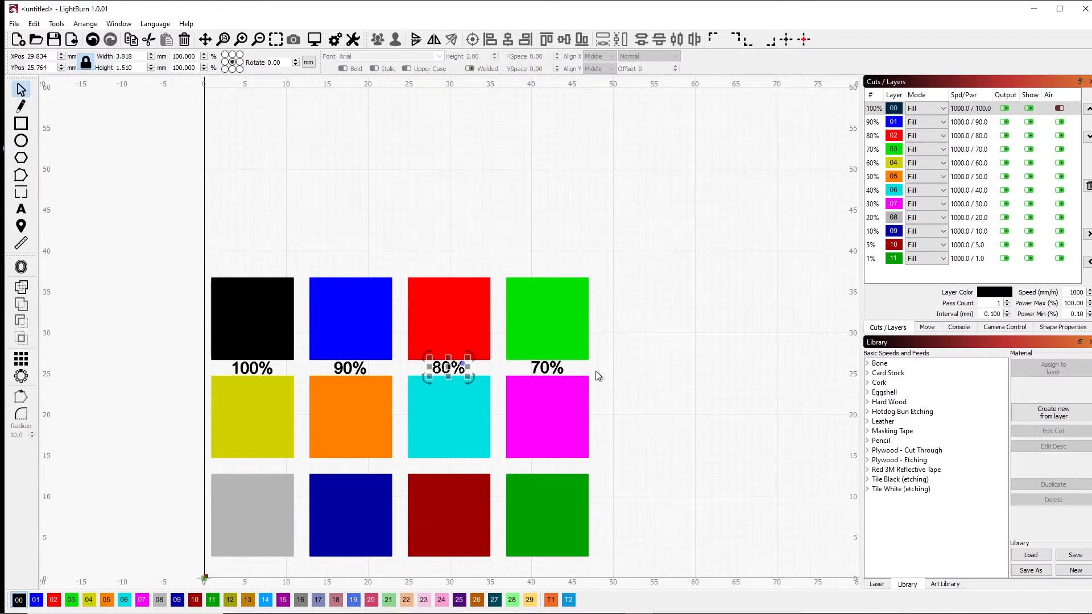
{"action": "left_click_drag", "start_coordinate": [593, 367], "coordinate": [195, 374]}
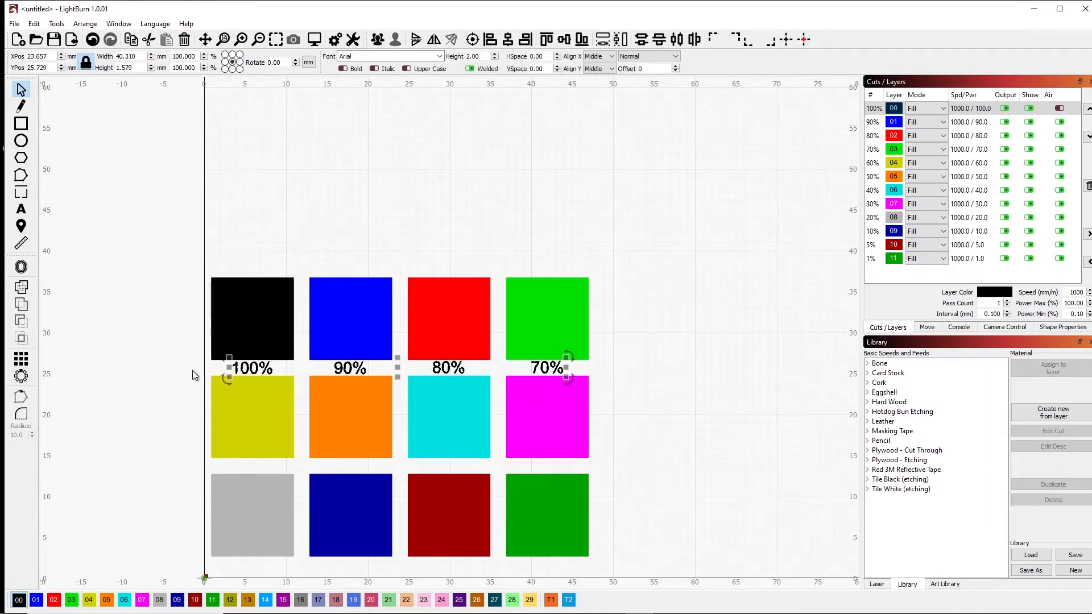
{"action": "left_click", "coordinate": [197, 360]}
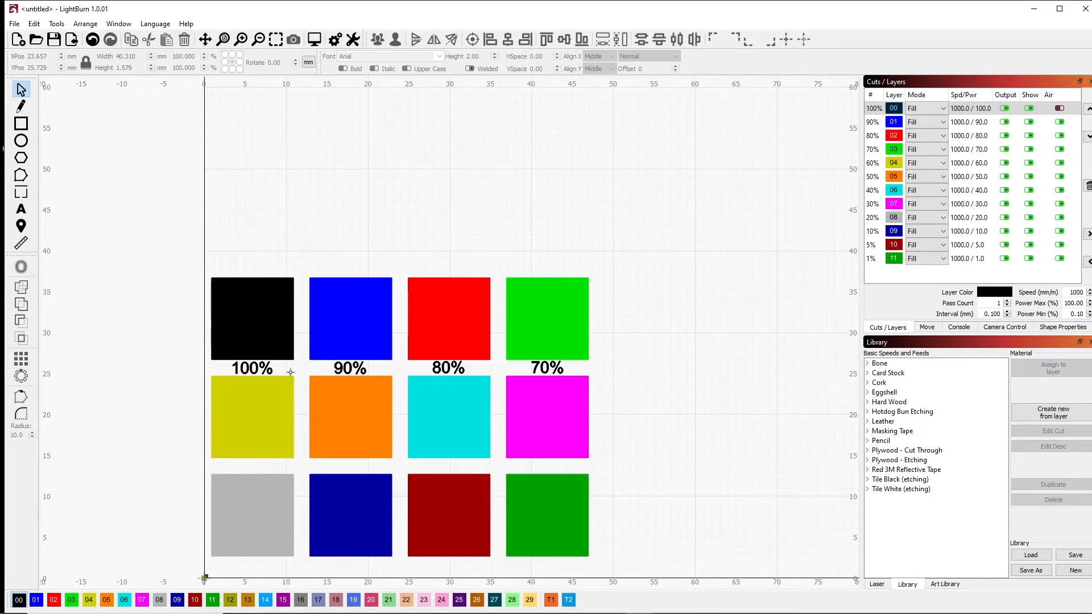
{"action": "left_click_drag", "start_coordinate": [214, 359], "coordinate": [256, 367]}
{"action": "key", "text": "ctrl+z"}
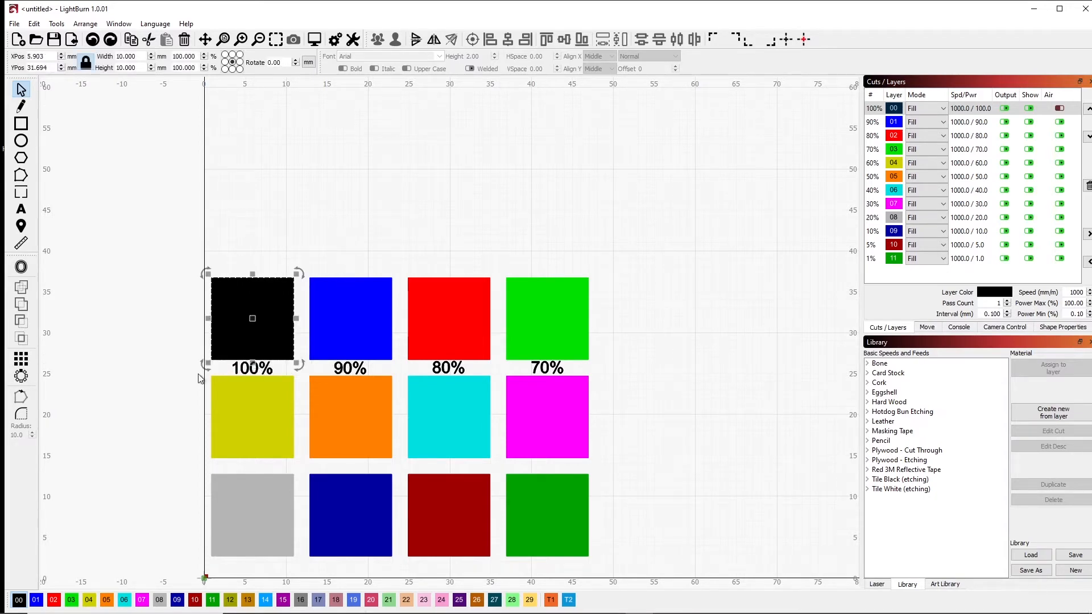
{"action": "left_click", "coordinate": [184, 357]}
{"action": "left_click_drag", "start_coordinate": [193, 343], "coordinate": [291, 381]}
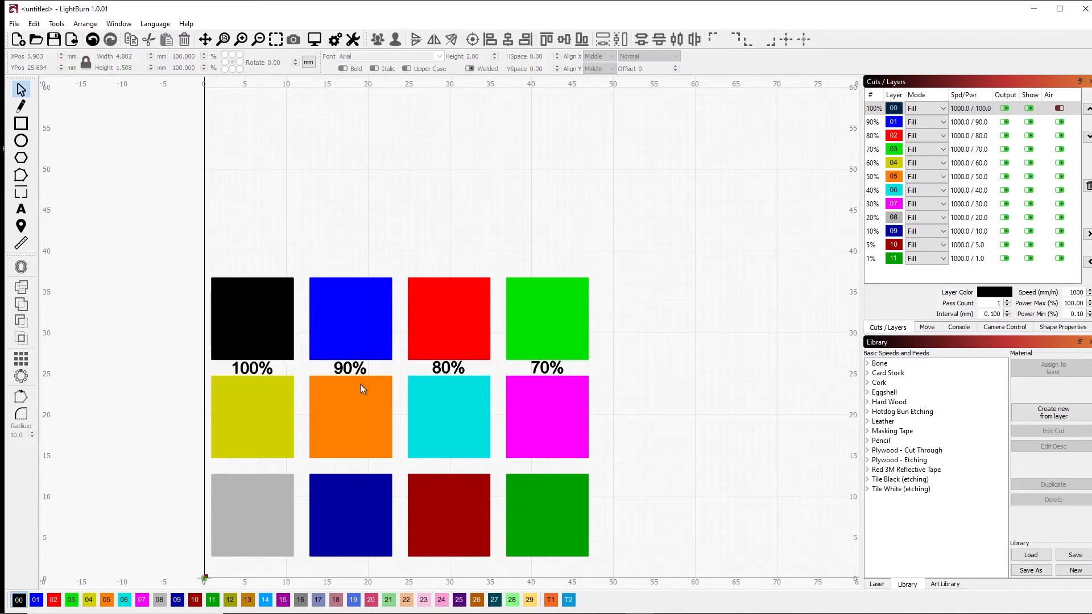
Duplicate the four top-row percentage labels together and move the copies 10 mm down.
{"action": "left_click_drag", "start_coordinate": [597, 368], "coordinate": [223, 371]}
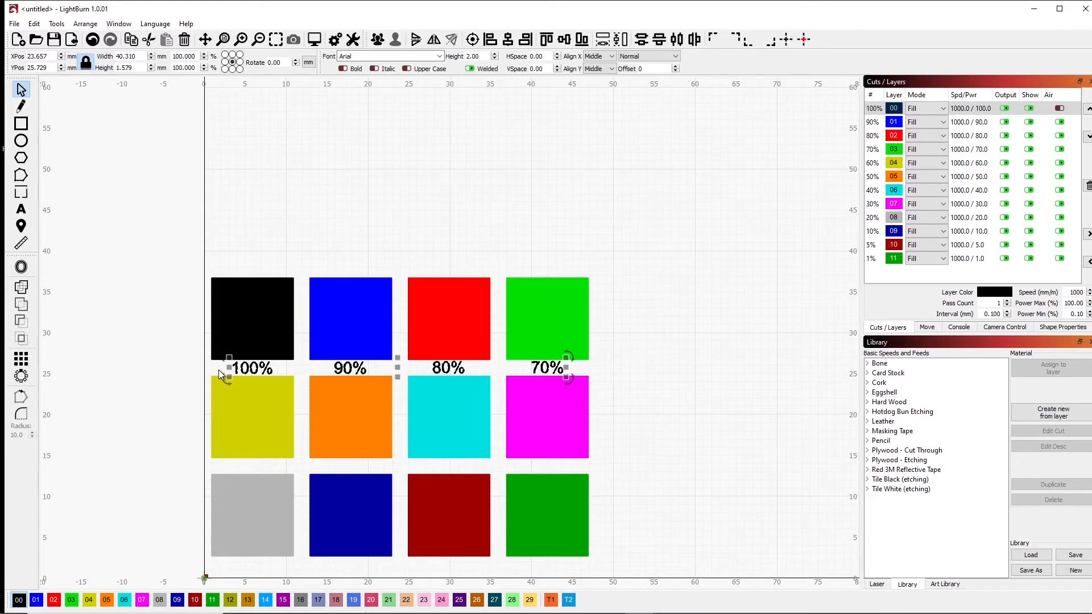
{"action": "right_click", "coordinate": [243, 372]}
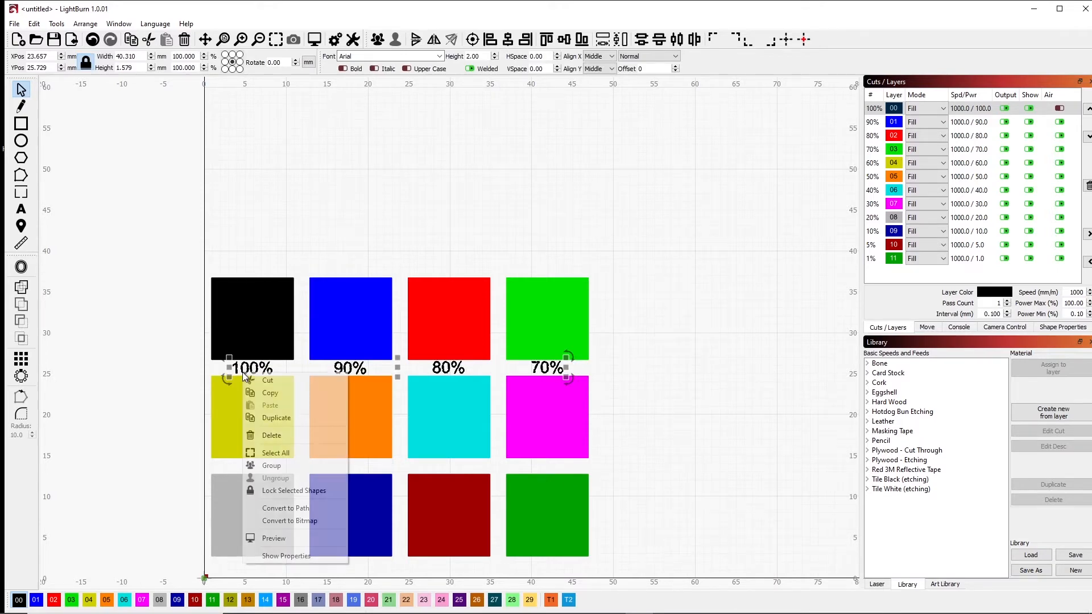
{"action": "left_click", "coordinate": [279, 422]}
{"action": "key", "text": "Down"}
{"action": "key", "text": "Down"}
{"action": "key", "text": "Down"}
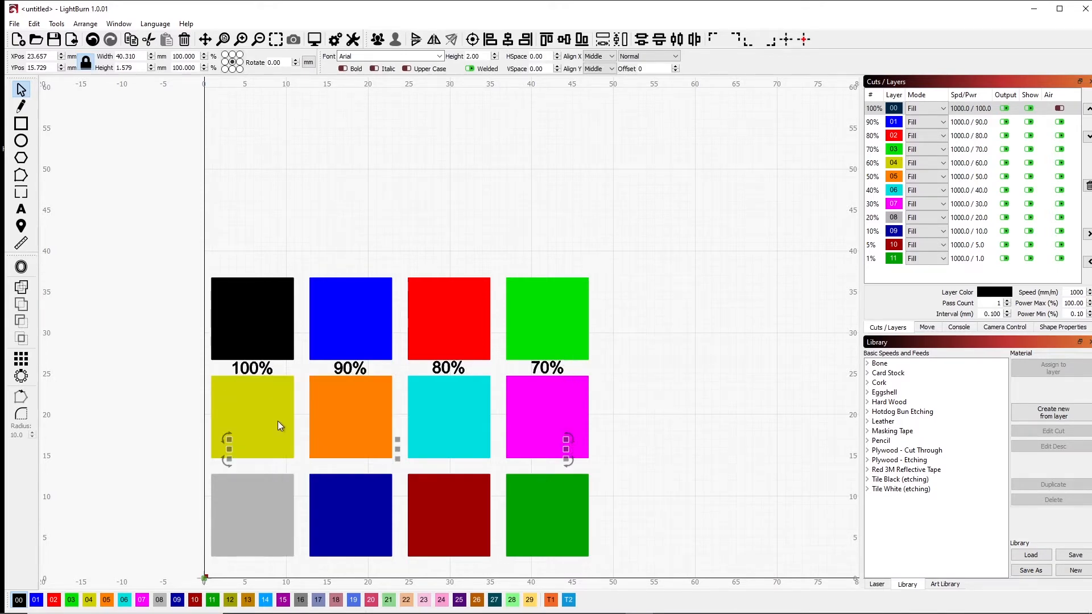
{"action": "key", "text": "Up"}
{"action": "left_click", "coordinate": [153, 416]}
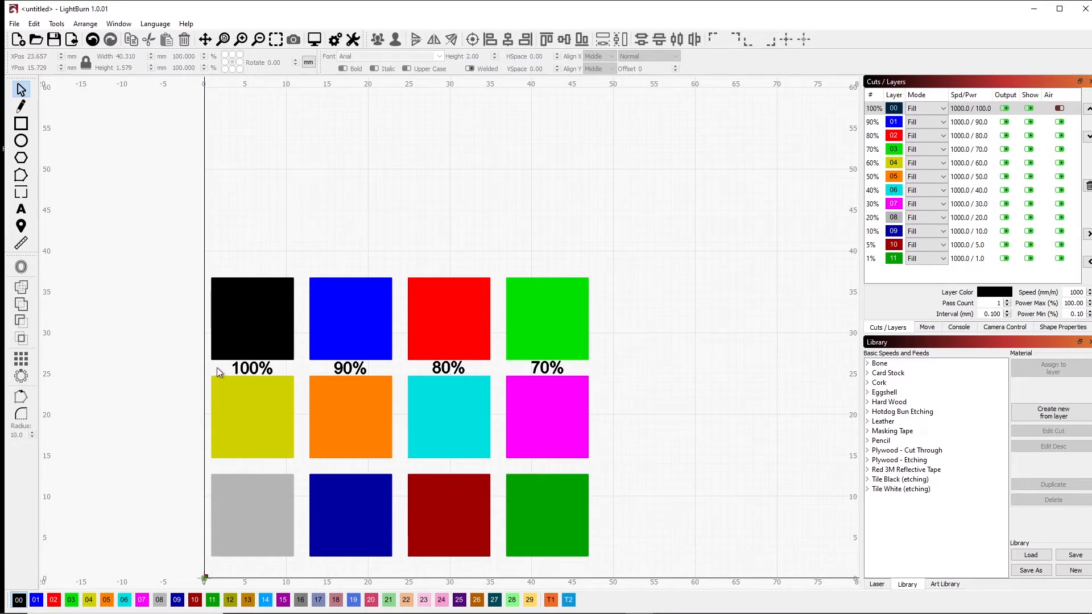
{"action": "left_click", "coordinate": [233, 368]}
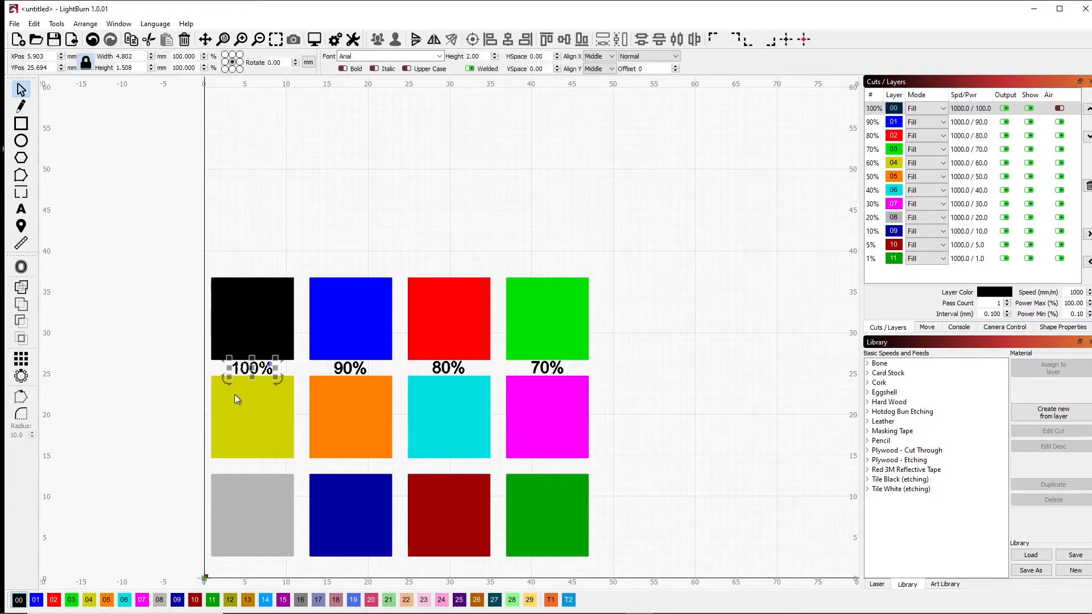
{"action": "key", "text": "Up"}
{"action": "key", "text": "ctrl+z"}
{"action": "key", "text": "Escape"}
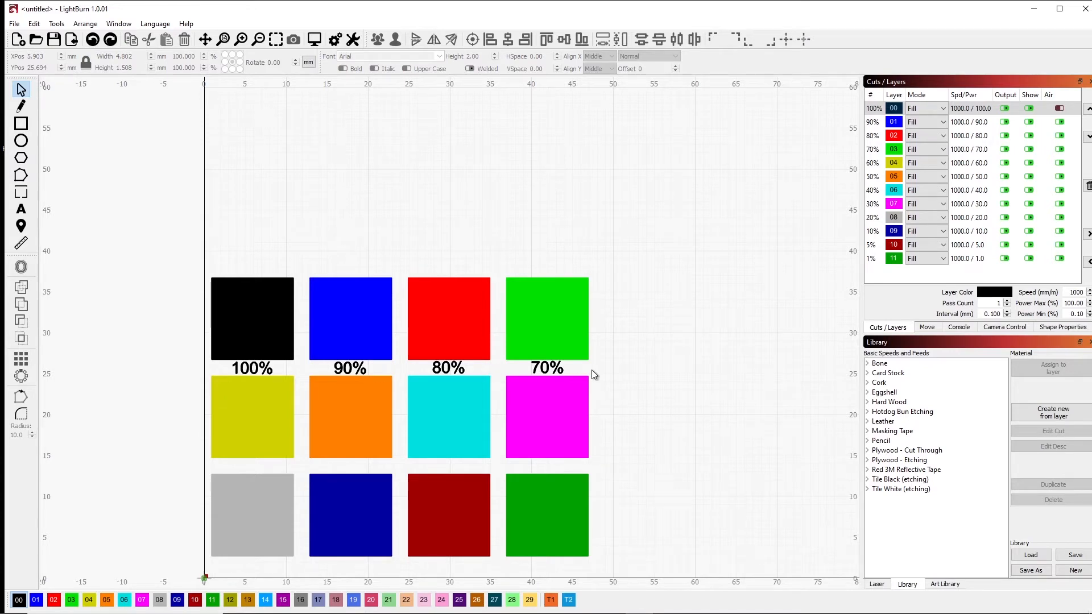
Duplicate the four top-row percentage labels again and place this set of copies beneath the third row of squares.
{"action": "left_click_drag", "start_coordinate": [599, 368], "coordinate": [203, 367]}
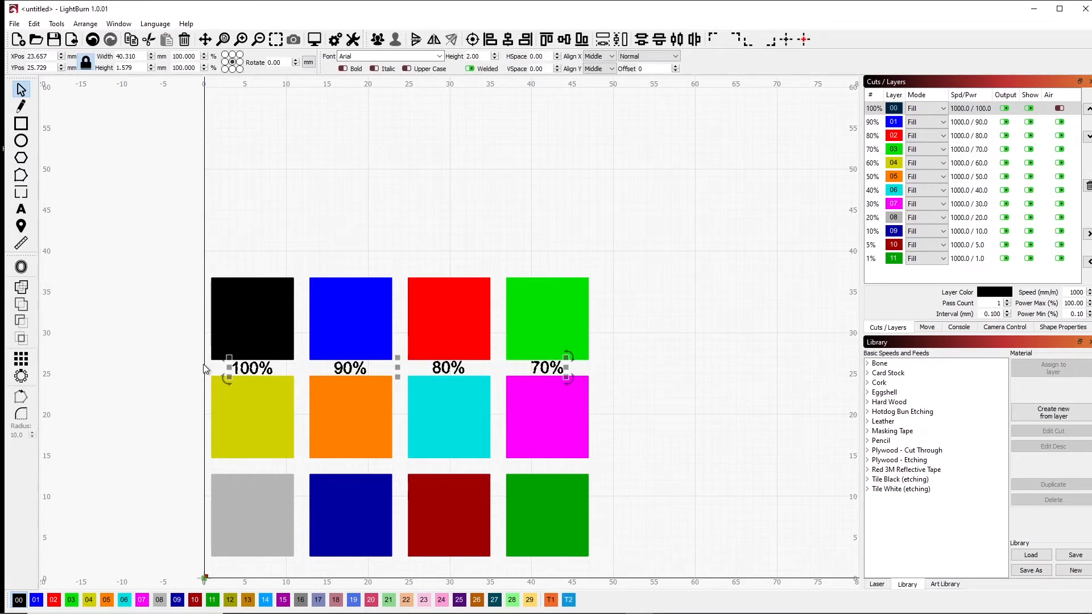
{"action": "right_click", "coordinate": [237, 371]}
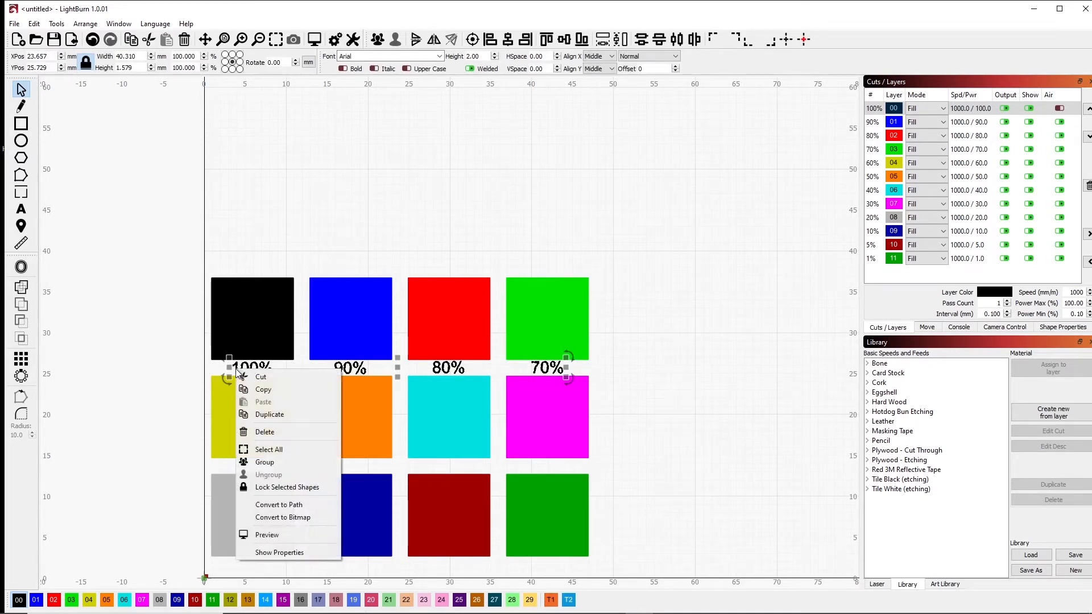
{"action": "left_click", "coordinate": [270, 415]}
{"action": "key", "text": "Down"}
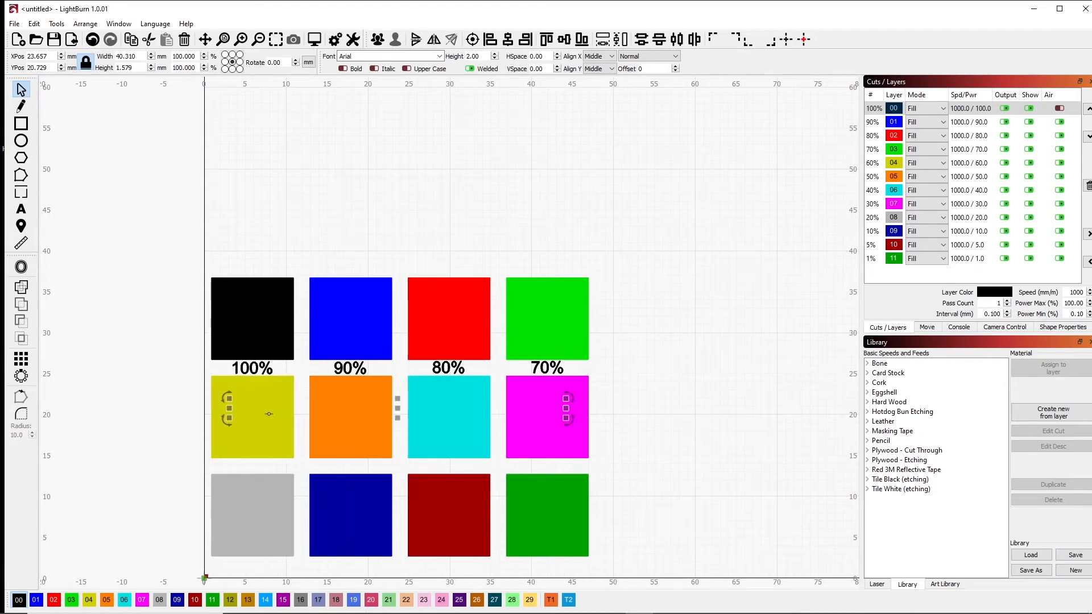
{"action": "key", "text": "Down"}
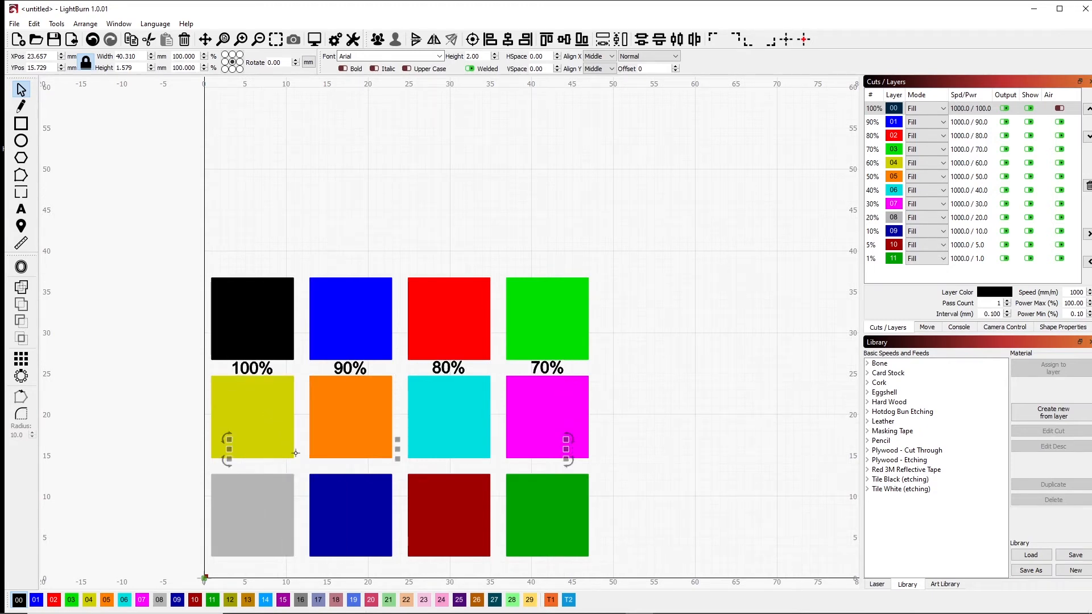
{"action": "left_click_drag", "start_coordinate": [398, 451], "coordinate": [398, 567]}
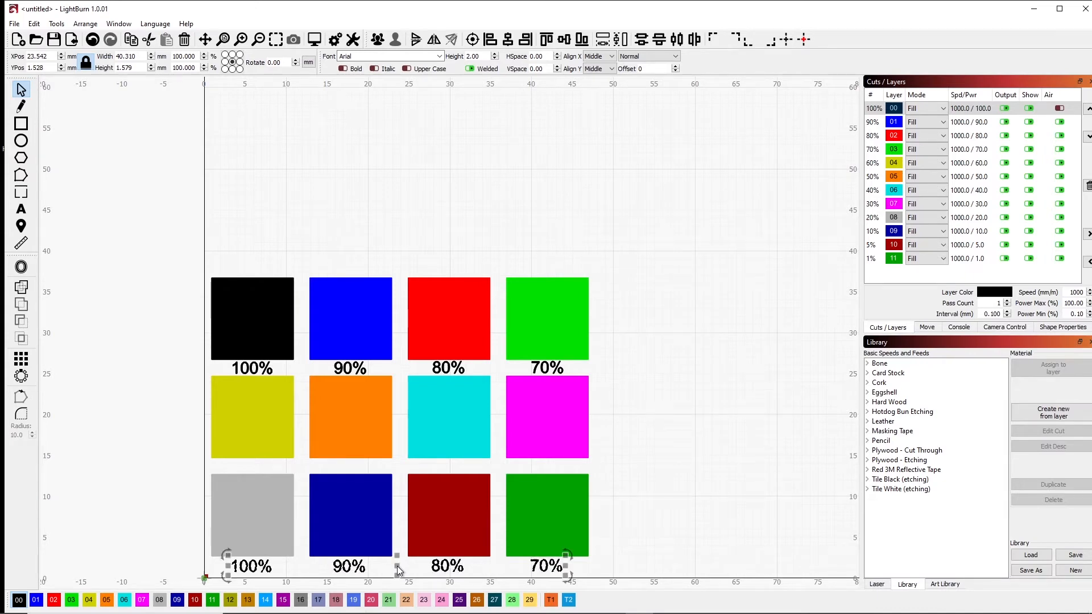
{"action": "left_click_drag", "start_coordinate": [616, 484], "coordinate": [155, 521]}
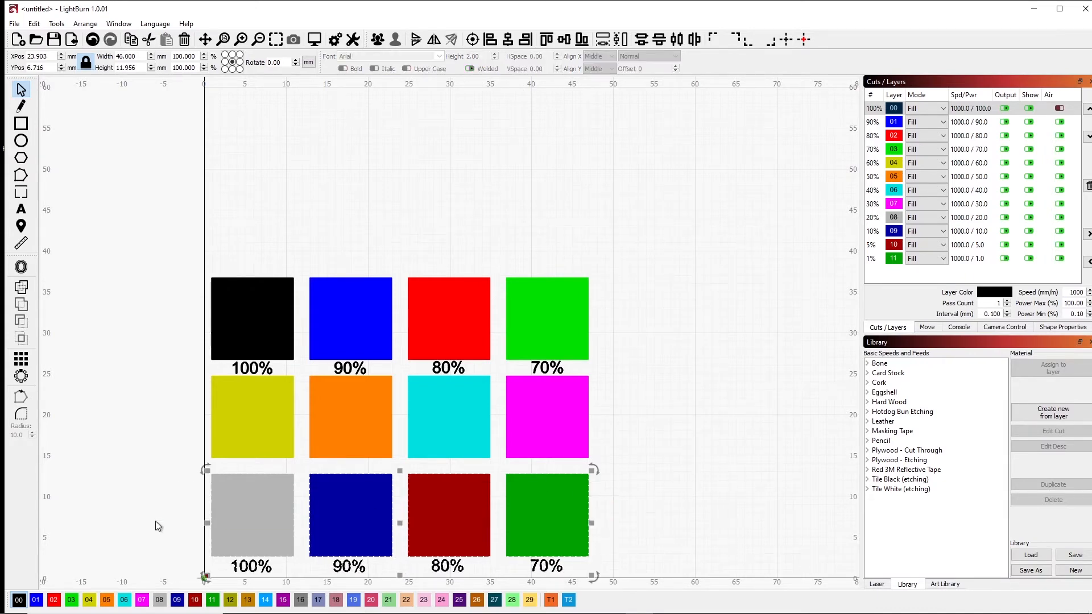
{"action": "left_click", "coordinate": [509, 41]}
{"action": "key", "text": "ctrl+z"}
{"action": "left_click", "coordinate": [610, 504]}
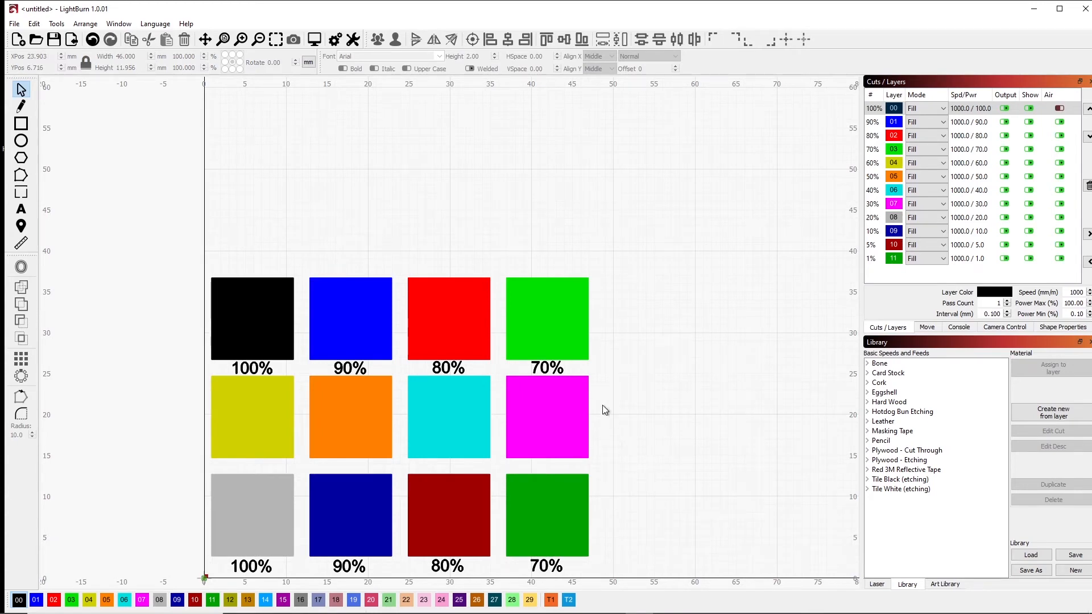
Move the four label copies hidden behind the middle row of squares 2 mm down, into the gap beneath that row.
{"action": "left_click_drag", "start_coordinate": [616, 441], "coordinate": [179, 397]}
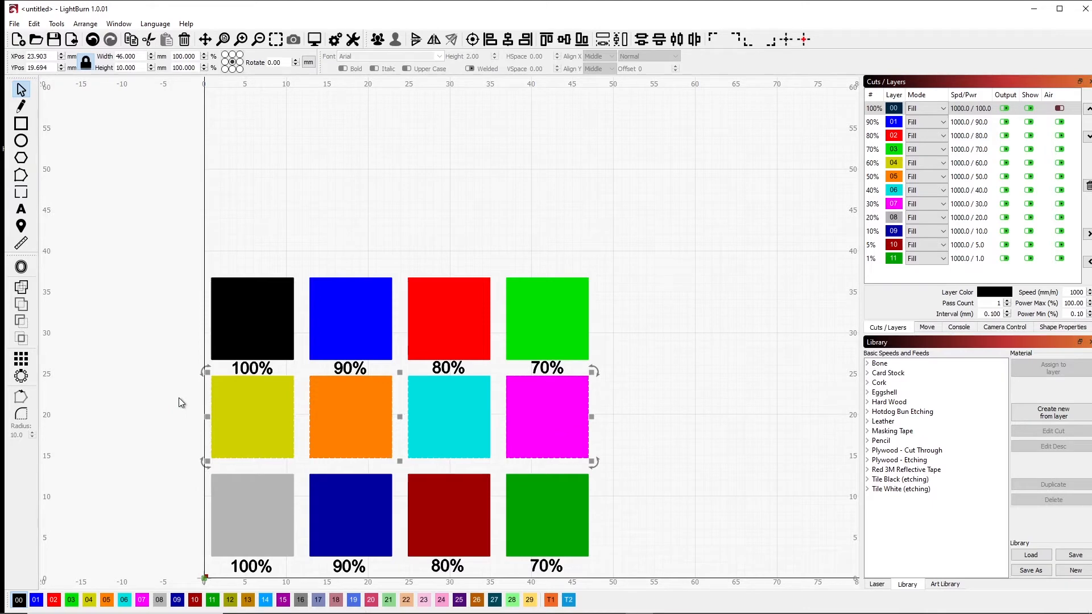
{"action": "left_click", "coordinate": [180, 401]}
{"action": "left_click_drag", "start_coordinate": [180, 394], "coordinate": [633, 446]}
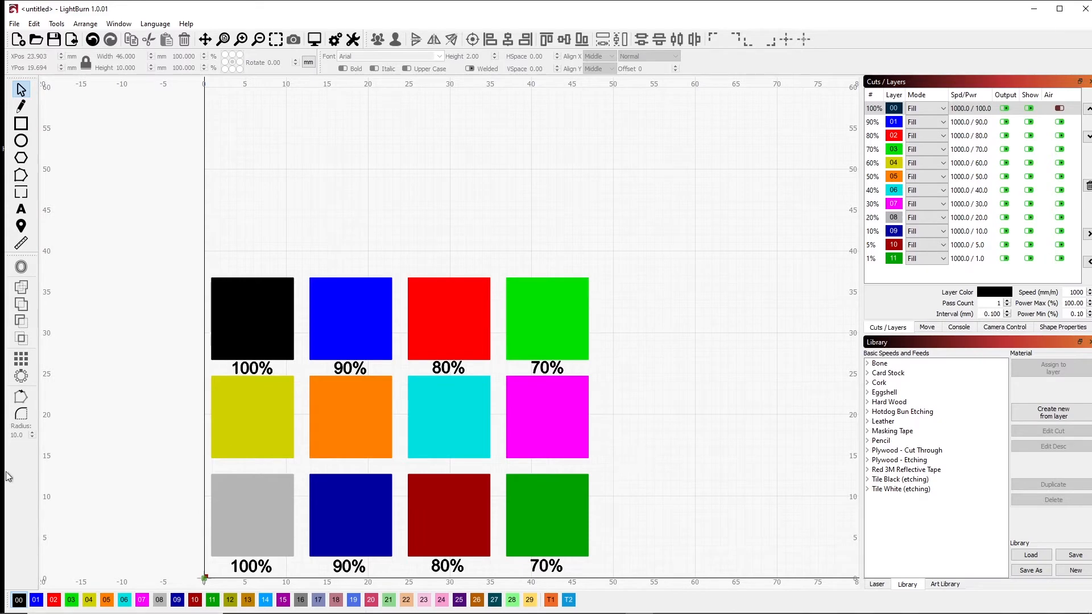
{"action": "left_click_drag", "start_coordinate": [176, 380], "coordinate": [621, 457]}
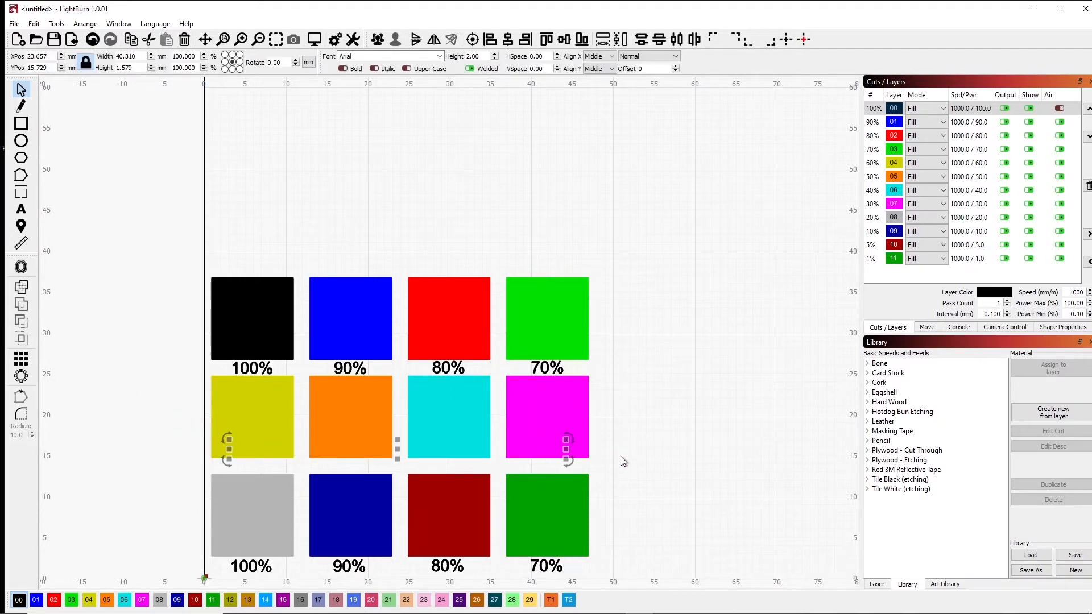
{"action": "key", "text": "Down"}
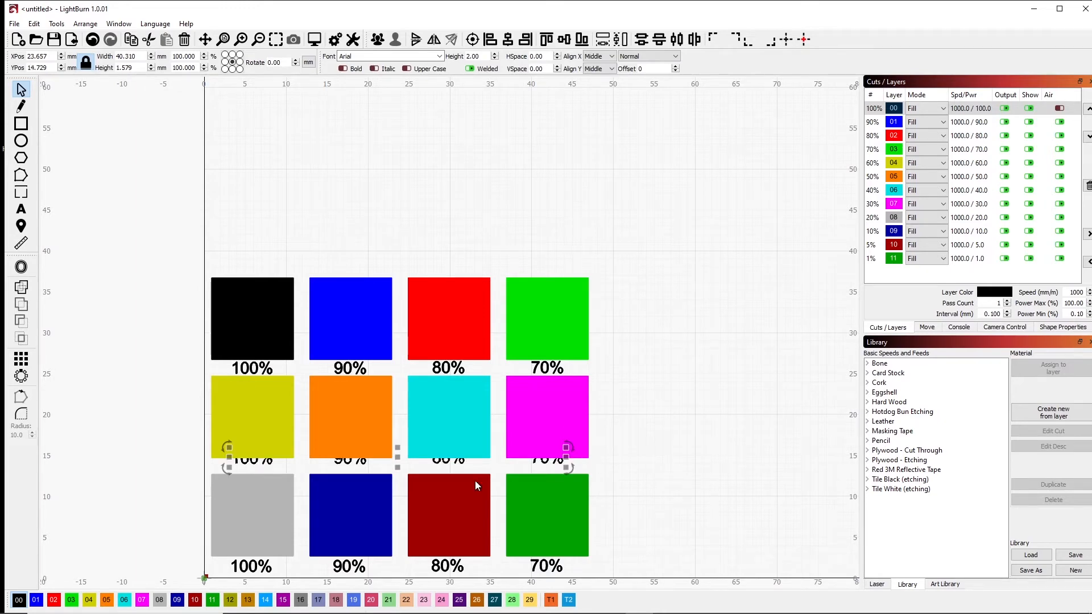
{"action": "left_click", "coordinate": [642, 456]}
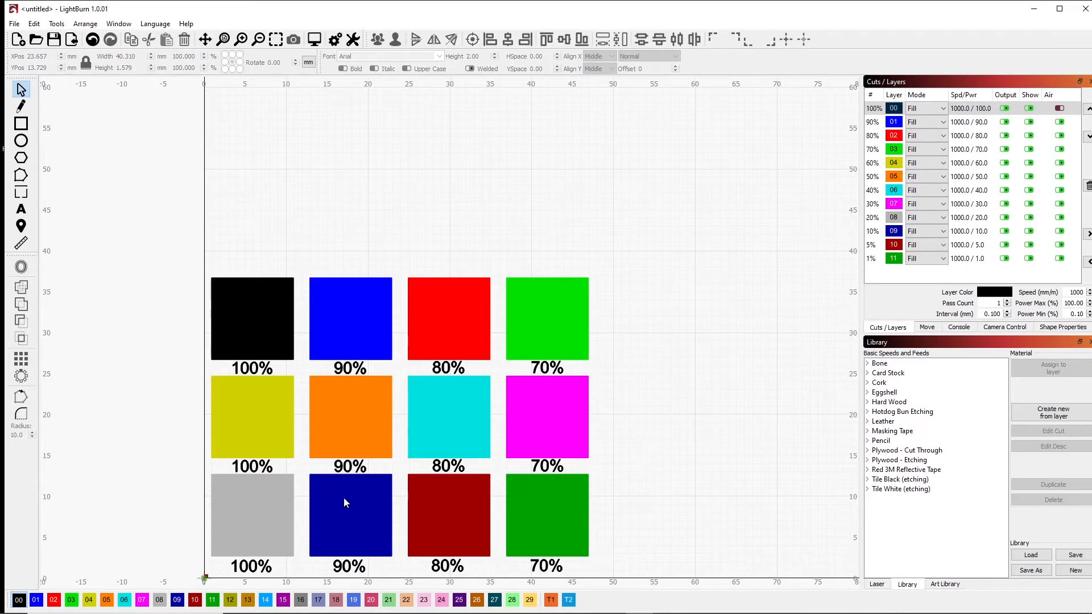
Change the label beneath the yellow square to "60%".
{"action": "double_click", "coordinate": [253, 467]}
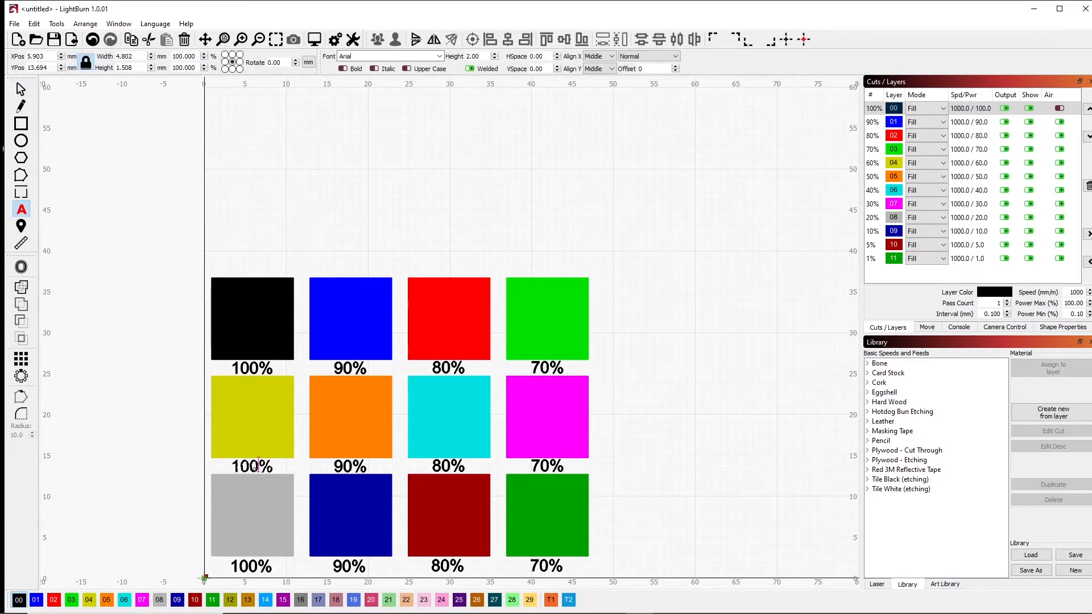
{"action": "key", "text": "BackSpace"}
{"action": "key", "text": "BackSpace"}
{"action": "type", "text": "6"}
{"action": "left_click", "coordinate": [19, 90]}
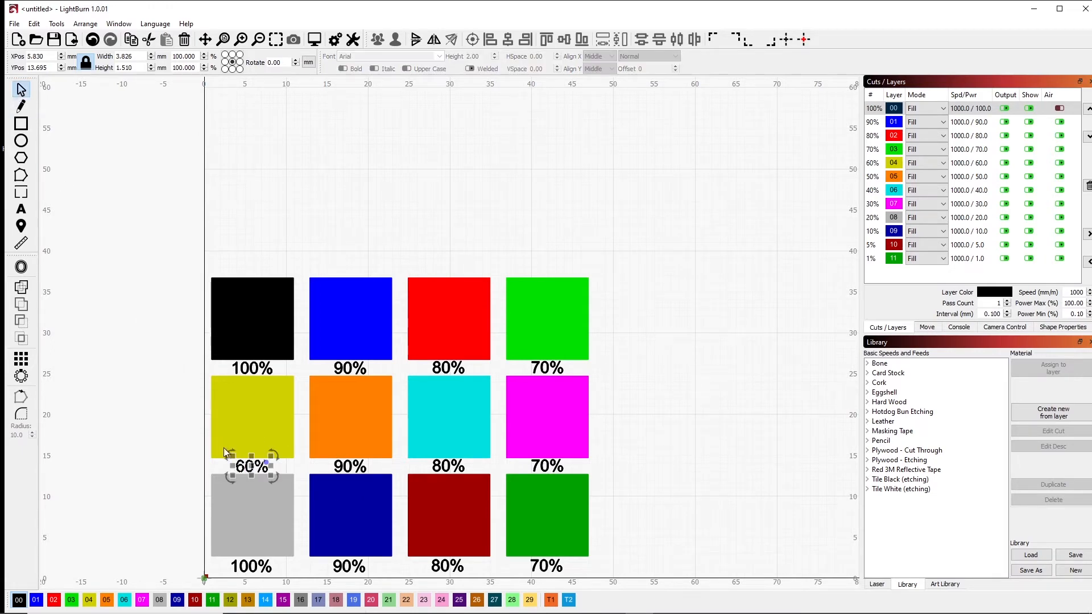
{"action": "left_click", "coordinate": [242, 428]}
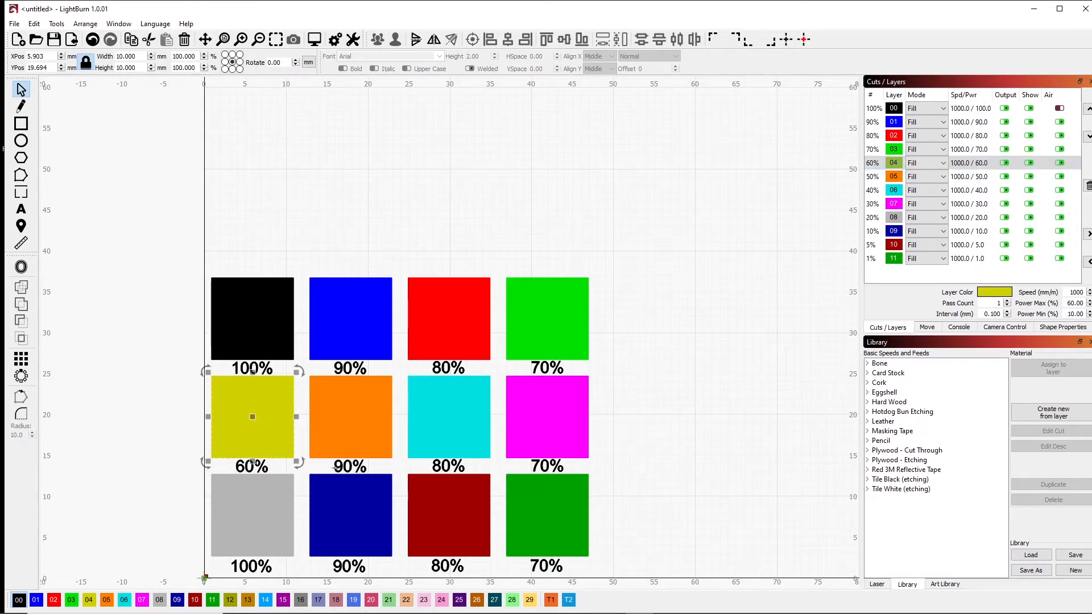
Change the labels beneath the orange, cyan and magenta squares to "50%", "40%" and "30%".
{"action": "double_click", "coordinate": [336, 467]}
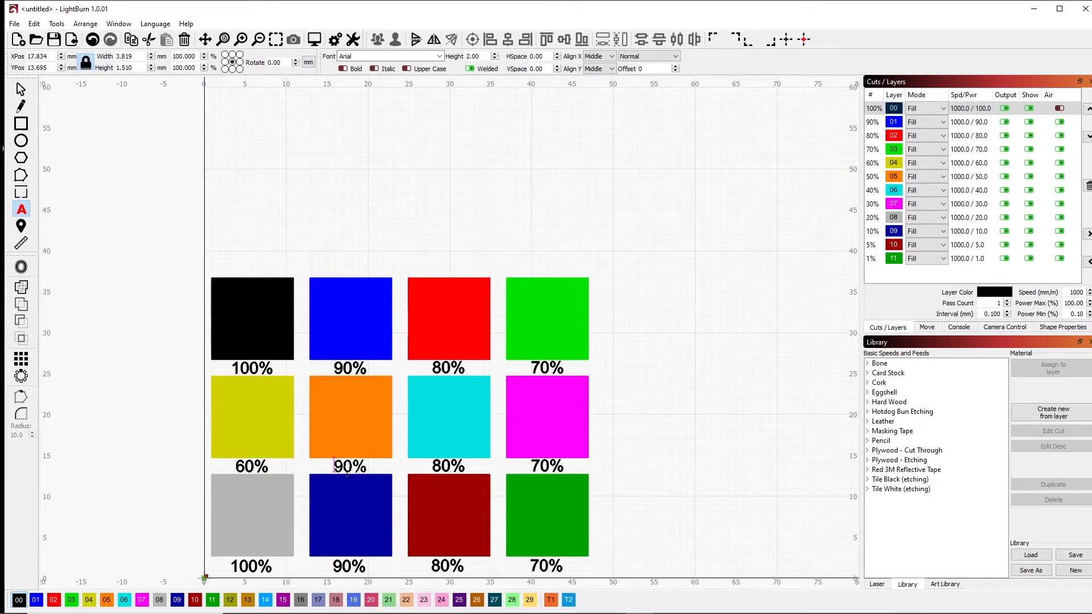
{"action": "key", "text": "Delete"}
{"action": "type", "text": "5"}
{"action": "left_click", "coordinate": [435, 464]}
{"action": "key", "text": "Delete"}
{"action": "type", "text": "4"}
{"action": "left_click", "coordinate": [536, 466]}
{"action": "key", "text": "Delete"}
{"action": "type", "text": "3"}
Change the labels beneath the grey, dark blue, dark red and dark green squares to "20%", "10%", "5%" and "1%".
{"action": "left_click", "coordinate": [239, 566]}
{"action": "key", "text": "Delete"}
{"action": "key", "text": "Delete"}
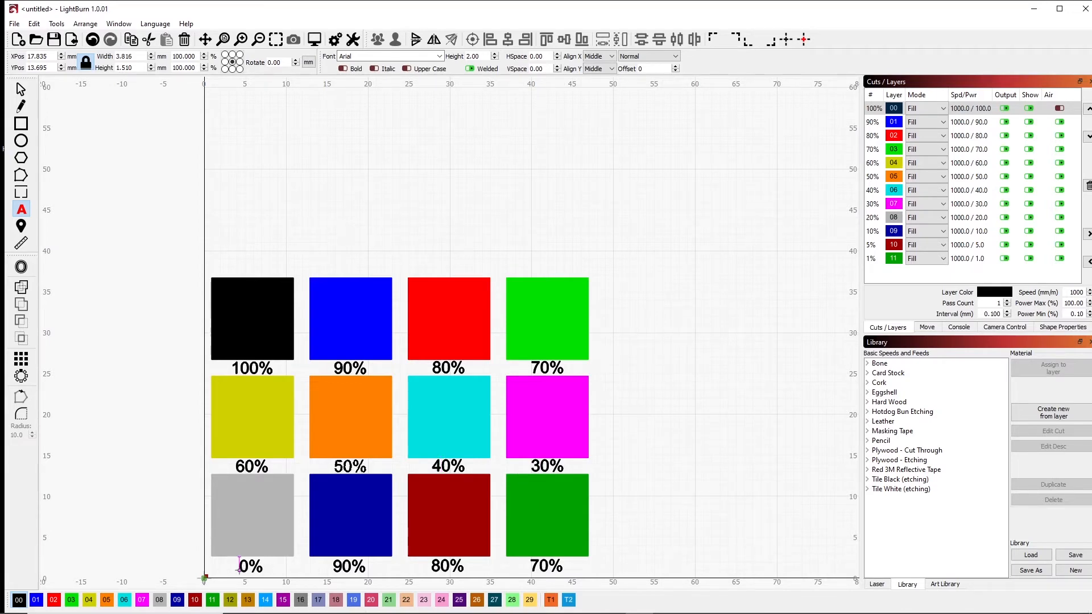
{"action": "type", "text": "2"}
{"action": "left_click", "coordinate": [349, 566]}
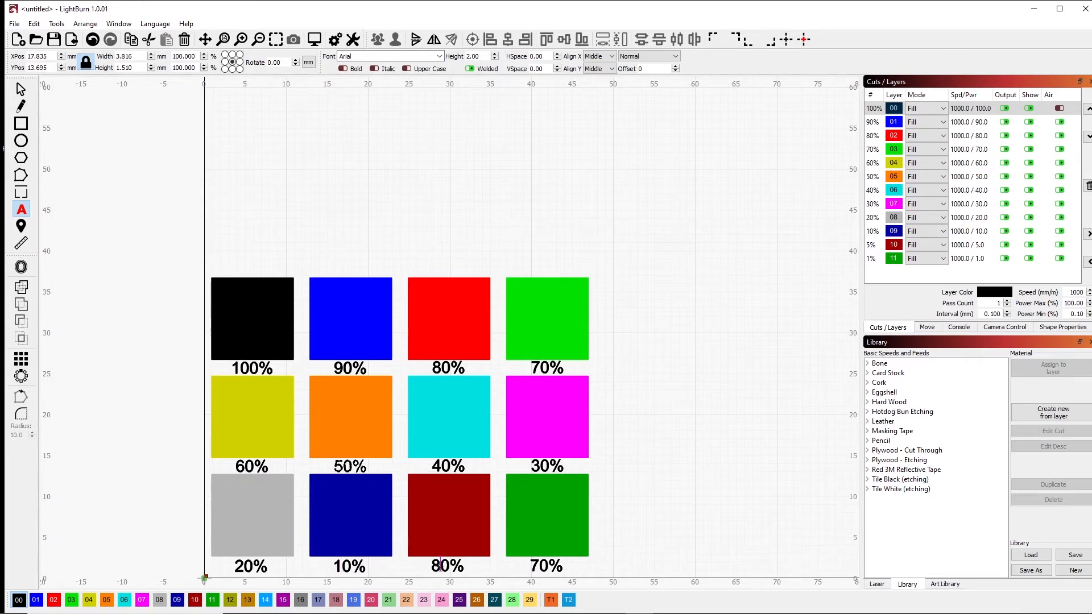
{"action": "key", "text": "BackSpace"}
{"action": "left_click", "coordinate": [550, 569]}
{"action": "key", "text": "BackSpace"}
{"action": "key", "text": "BackSpace"}
{"action": "type", "text": "1"}
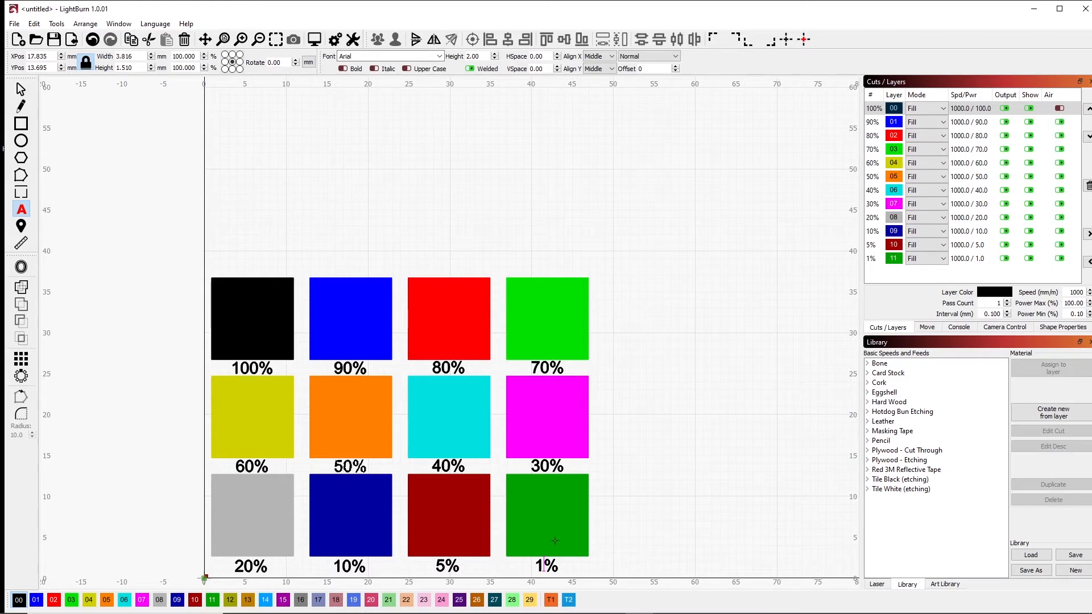
{"action": "left_click", "coordinate": [21, 90]}
{"action": "left_click", "coordinate": [579, 531]}
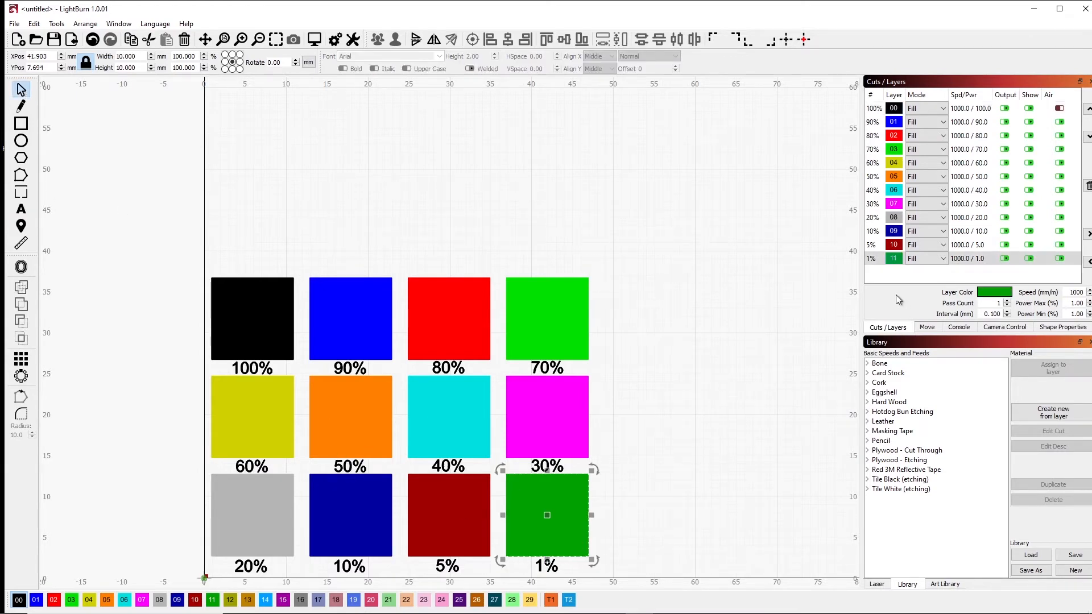
{"action": "left_click", "coordinate": [621, 517]}
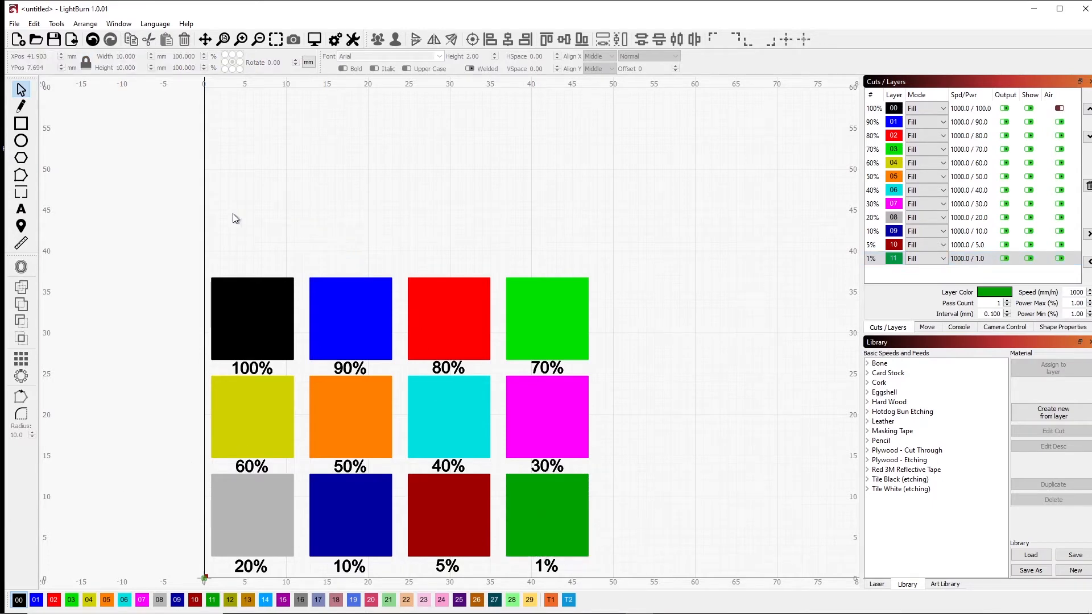
Add the text "Burning at 1,000 mm/min" above the top row of squares with a text height of 3 mm.
{"action": "left_click", "coordinate": [27, 212]}
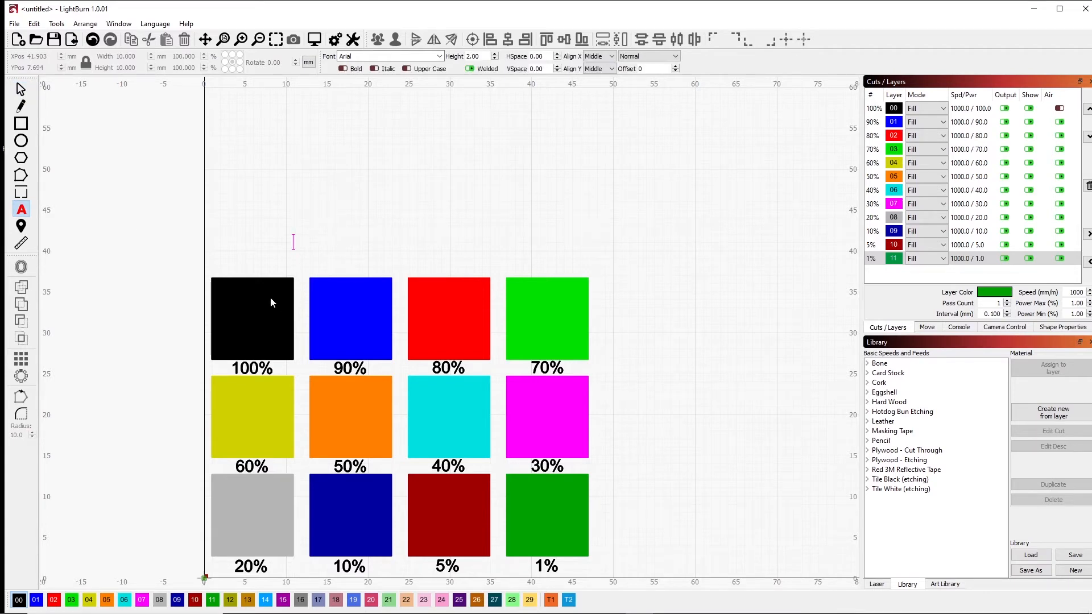
{"action": "type", "text": "Burning at "}
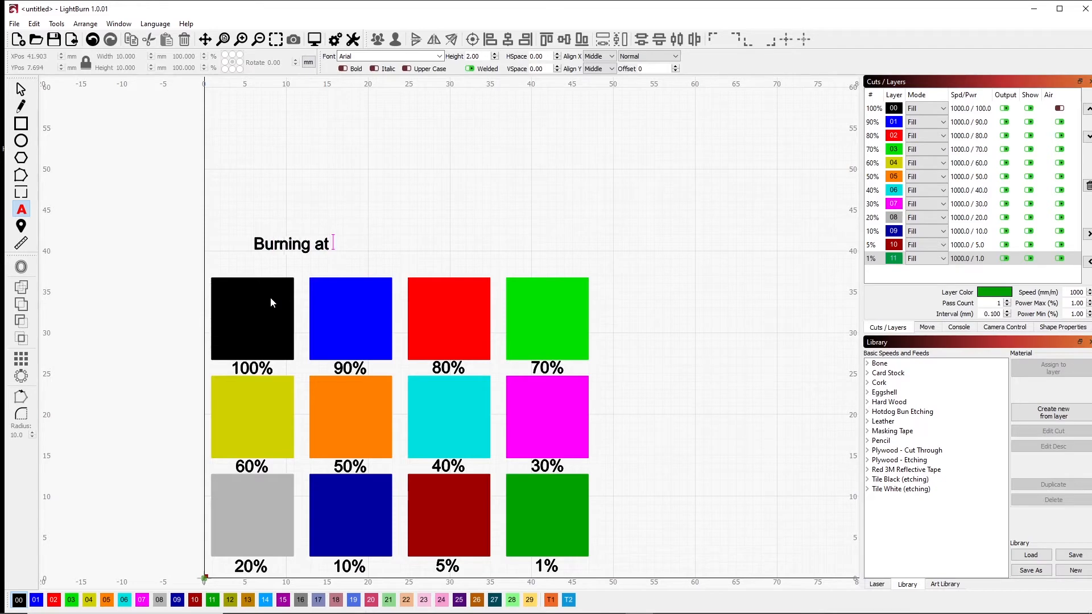
{"action": "type", "text": "1,000 mm/"}
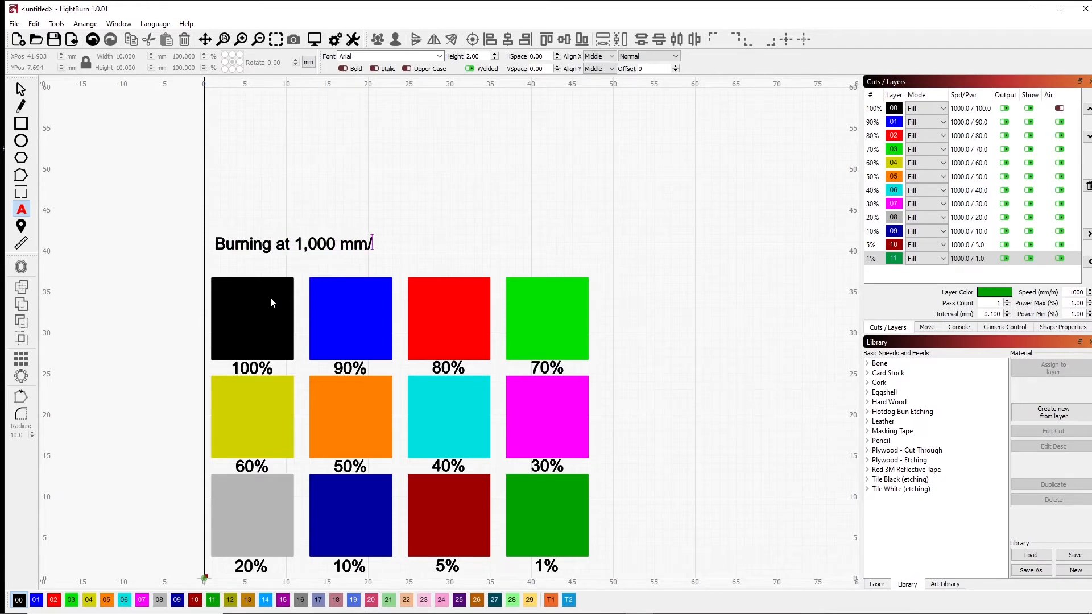
{"action": "type", "text": "min"}
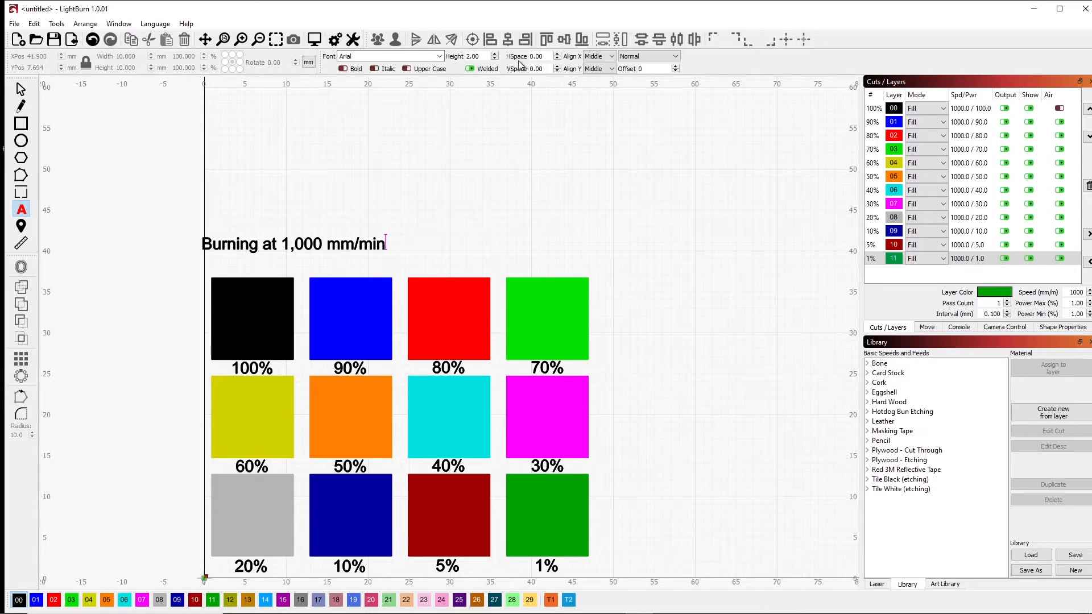
{"action": "left_click", "coordinate": [494, 54]}
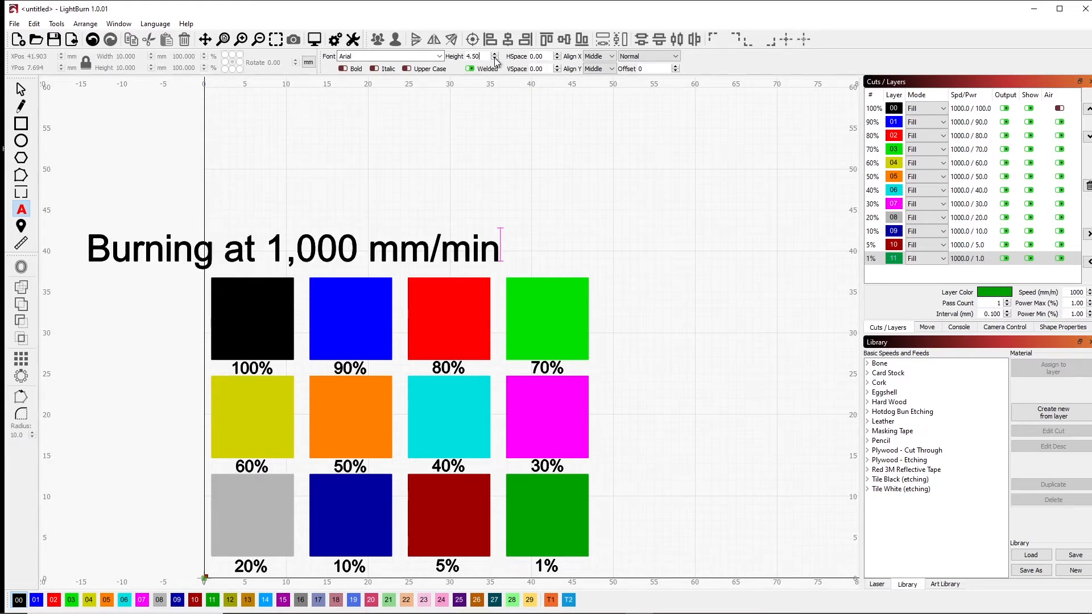
{"action": "double_click", "coordinate": [478, 57]}
{"action": "key", "text": "Return"}
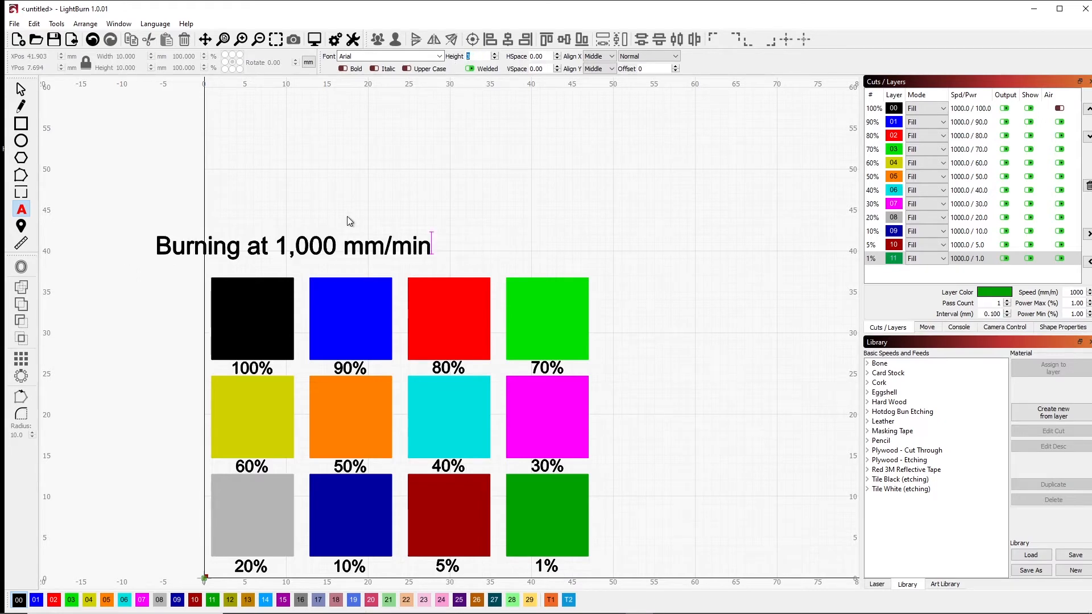
Center the speed title above the top row of squares and start the Rectangle tool.
{"action": "left_click", "coordinate": [20, 89]}
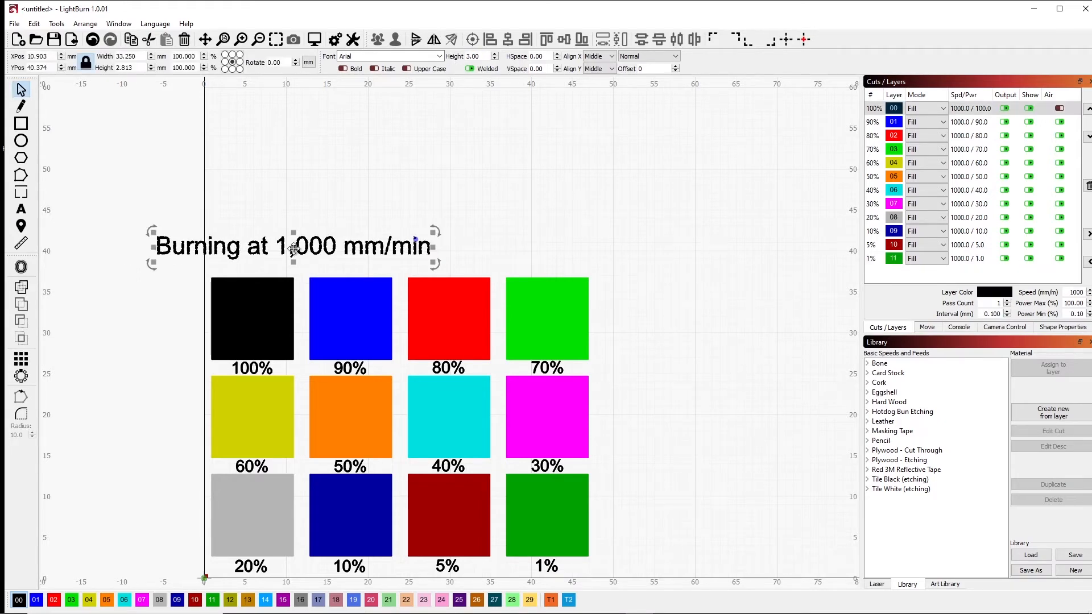
{"action": "left_click_drag", "start_coordinate": [296, 249], "coordinate": [402, 263]}
{"action": "left_click", "coordinate": [21, 123]}
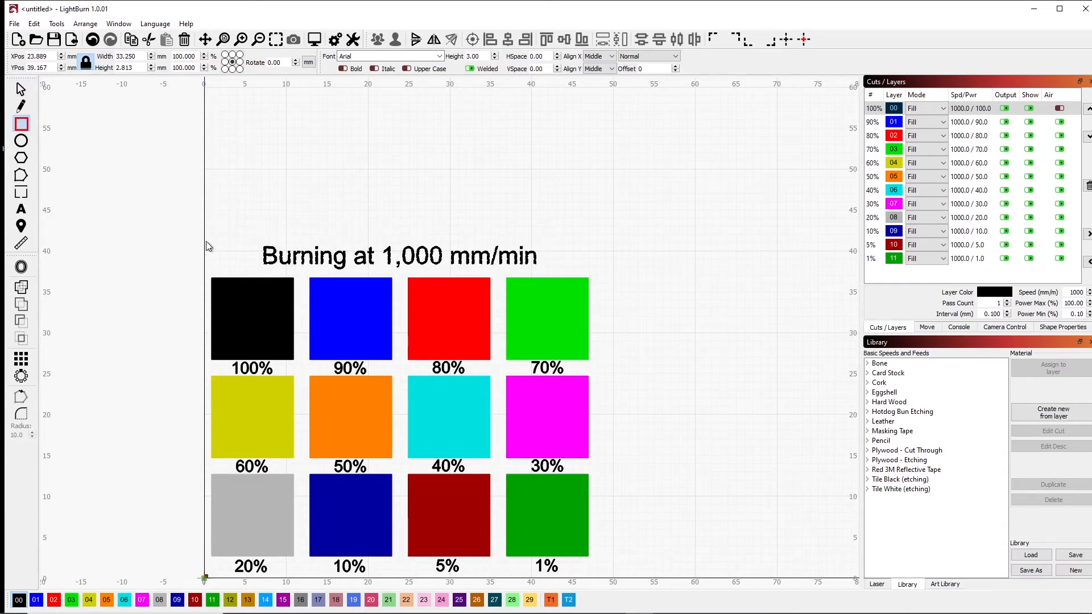
{"action": "left_click_drag", "start_coordinate": [206, 239], "coordinate": [580, 577]}
{"action": "mouse_move", "coordinate": [435, 613]}
{"action": "left_mouse_down"}
{"action": "mouse_move", "coordinate": [431, 531]}
{"action": "mouse_move", "coordinate": [435, 613]}
{"action": "left_mouse_up"}
{"action": "left_click_drag", "start_coordinate": [581, 613], "coordinate": [265, 198]}
{"action": "key", "text": "ctrl+z"}
{"action": "left_click_drag", "start_coordinate": [631, 173], "coordinate": [212, 587]}
{"action": "left_click_drag", "start_coordinate": [313, 594], "coordinate": [311, 601]}
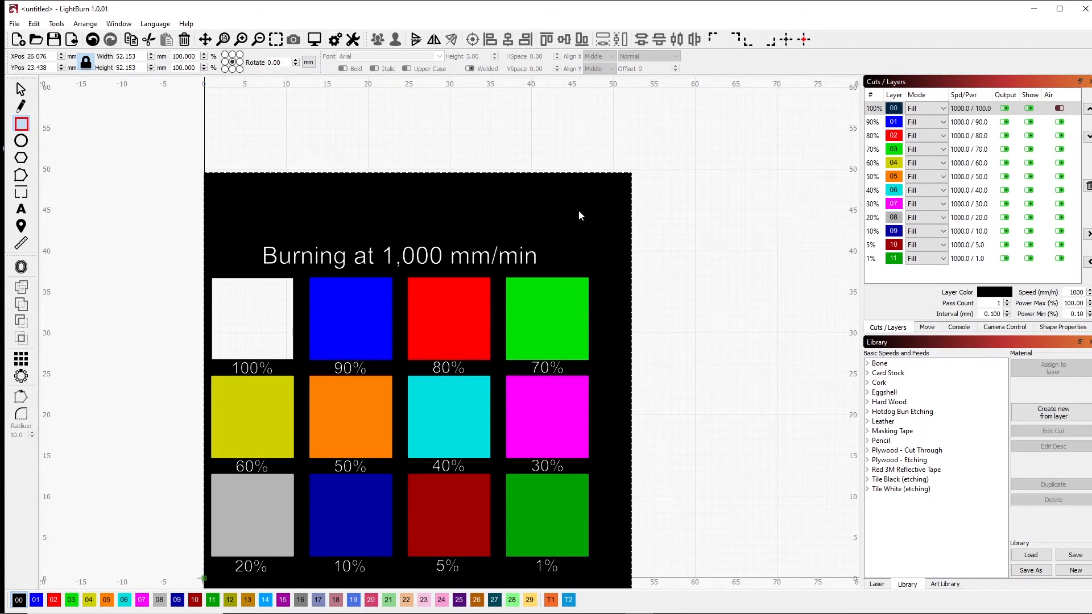
{"action": "key", "text": "ctrl+z"}
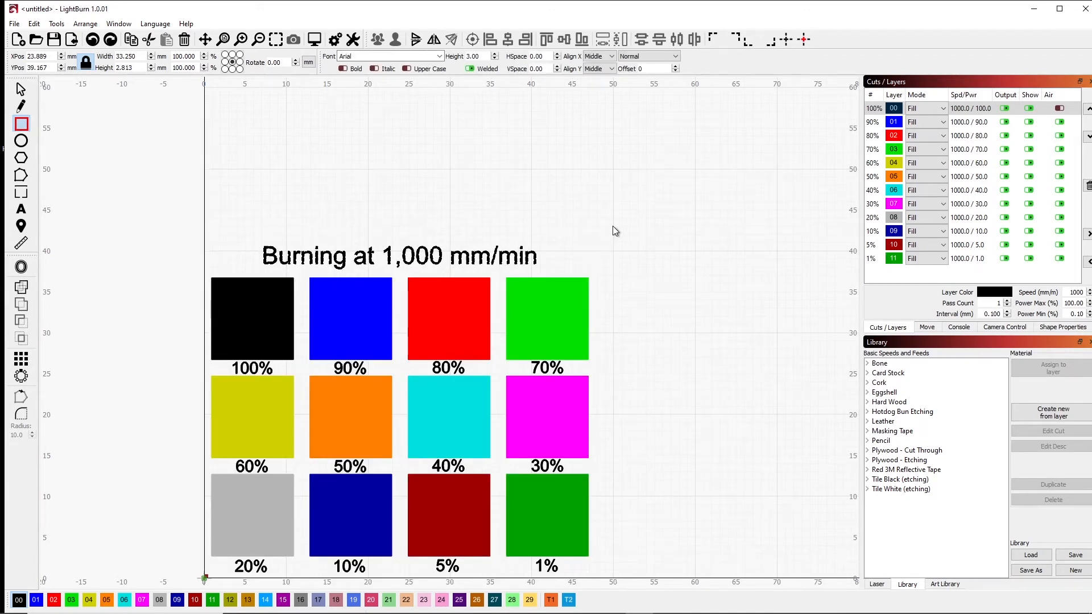
Draw a rectangle about 50 by 43 mm from the origin around the grid and title, and assign it to layer 12.
{"action": "left_click_drag", "start_coordinate": [613, 227], "coordinate": [205, 579]}
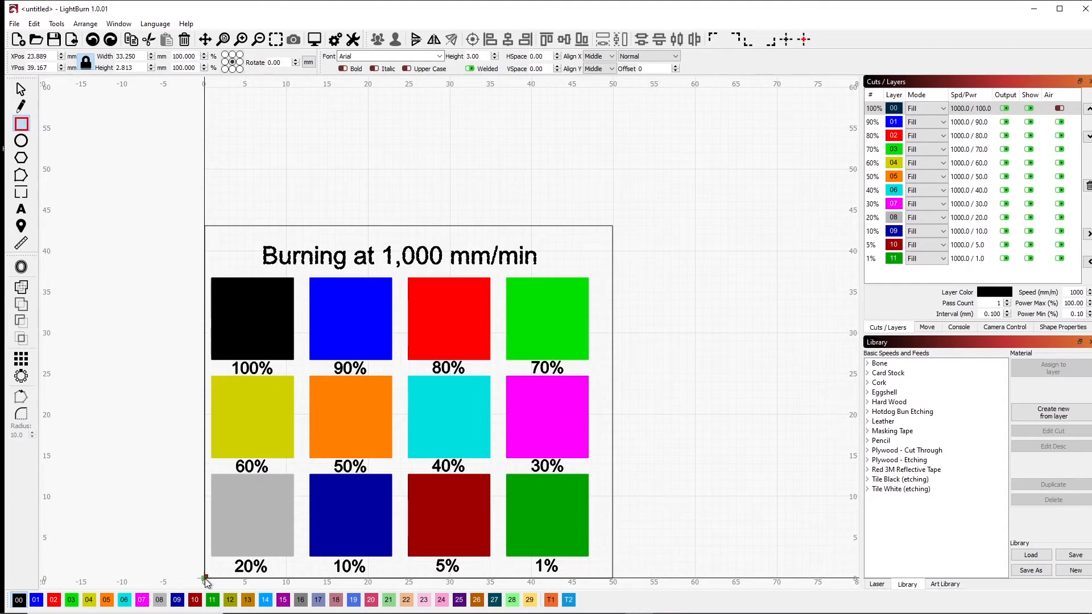
{"action": "left_click_drag", "start_coordinate": [204, 579], "coordinate": [205, 578]}
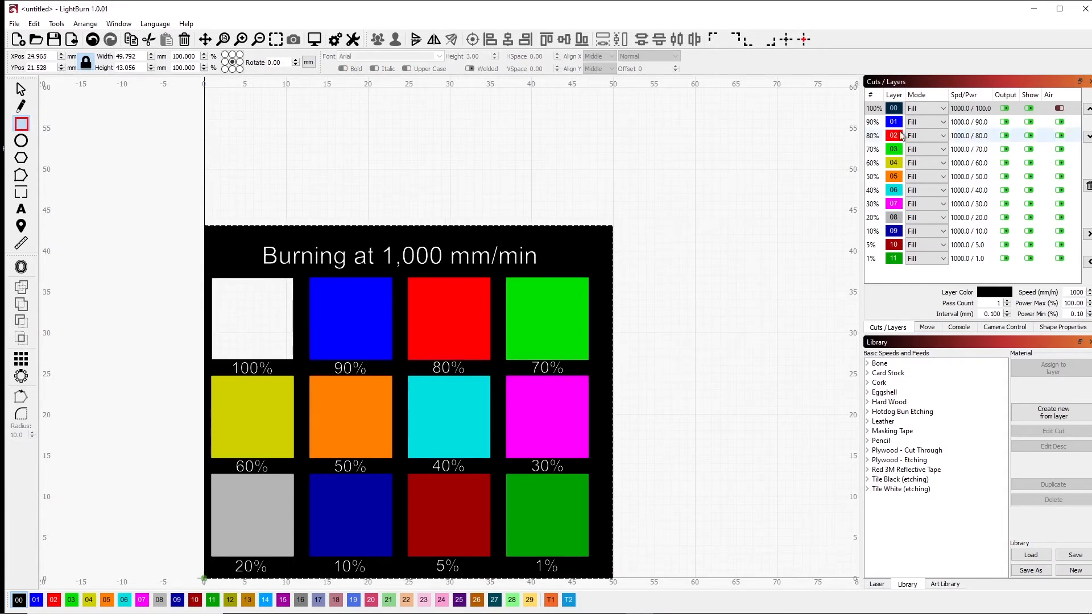
{"action": "mouse_move", "coordinate": [166, 610]}
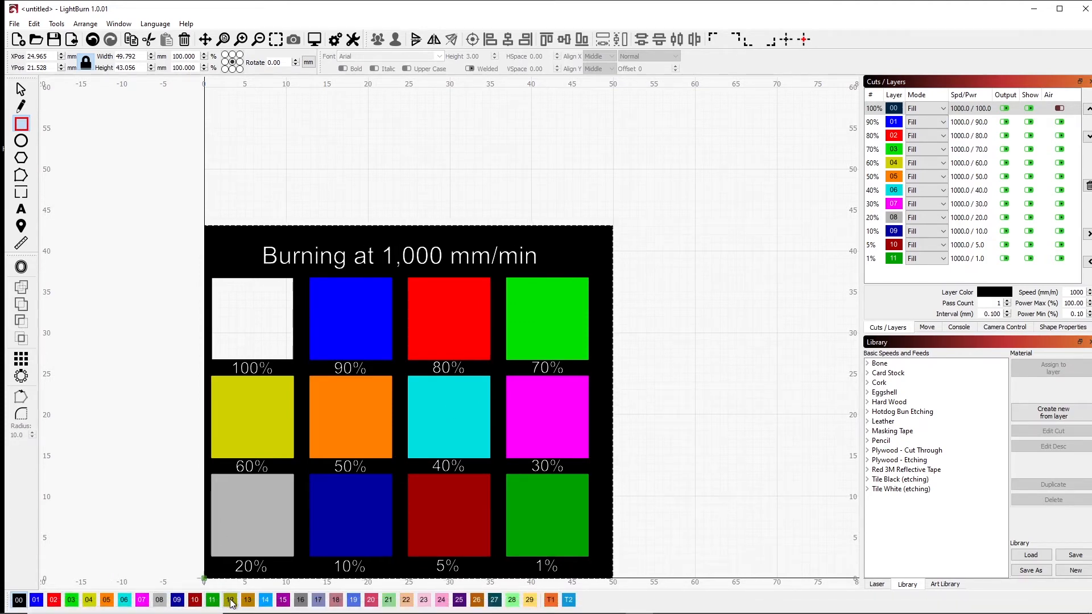
{"action": "left_click", "coordinate": [231, 602]}
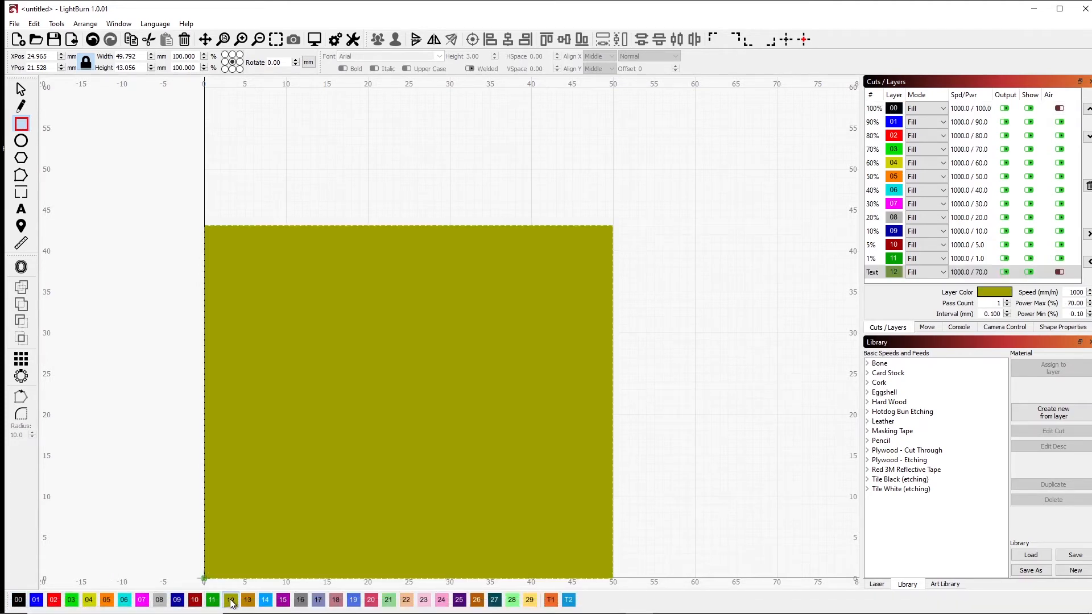
Set layer 12 to Line mode with 100% maximum power and deselect the frame rectangle.
{"action": "left_click", "coordinate": [940, 273]}
{"action": "left_click", "coordinate": [933, 282]}
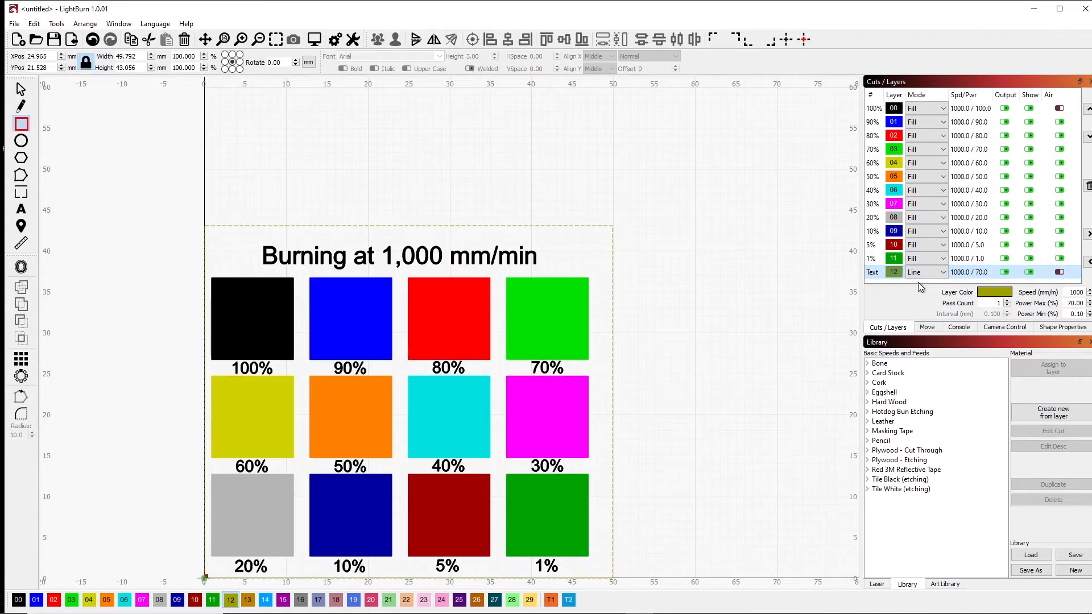
{"action": "double_click", "coordinate": [873, 273]}
{"action": "left_click_drag", "start_coordinate": [556, 178], "coordinate": [504, 181]}
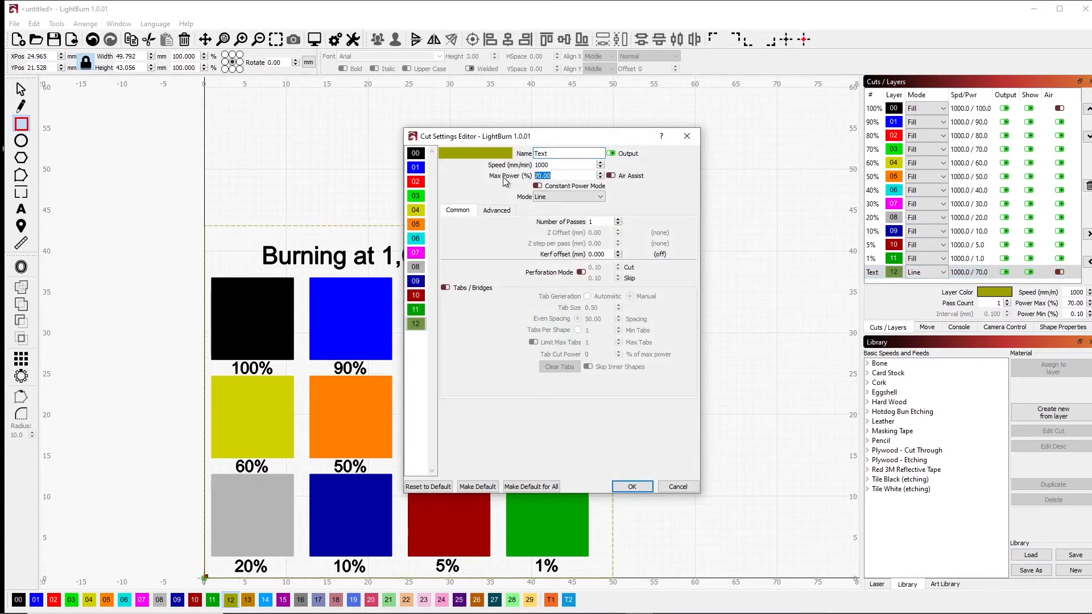
{"action": "left_click", "coordinate": [631, 487]}
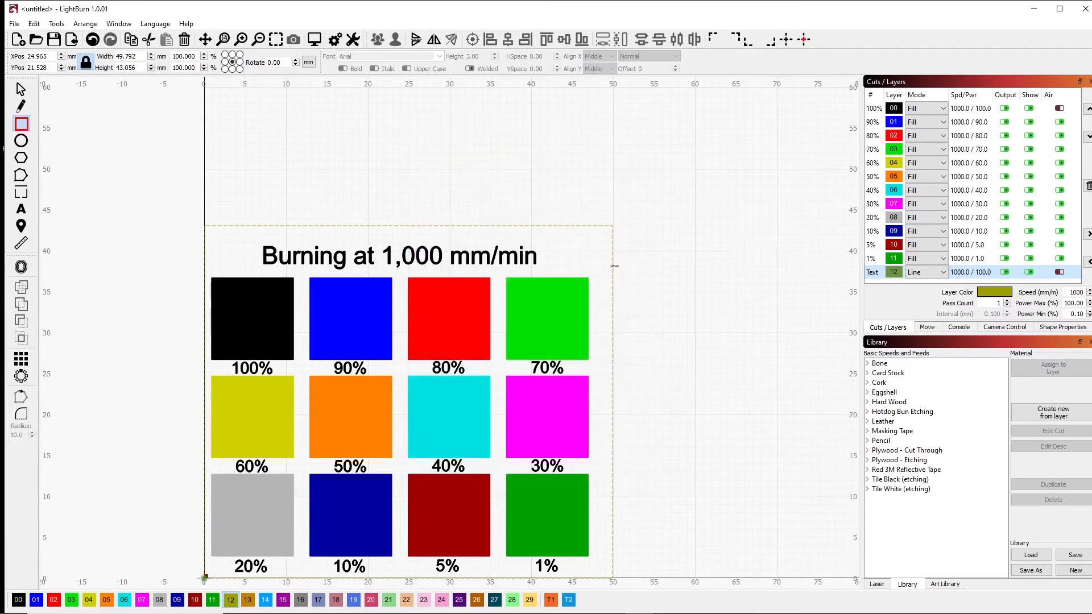
{"action": "left_click", "coordinate": [736, 296]}
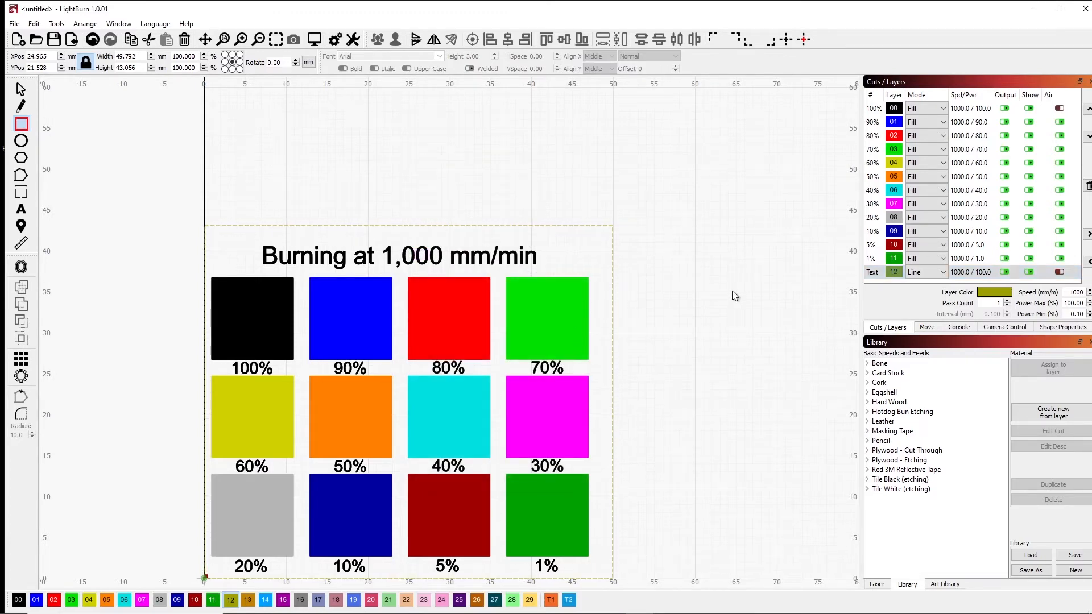
{"action": "left_click", "coordinate": [21, 89]}
{"action": "key", "text": "ctrl+a"}
{"action": "key", "text": "Escape"}
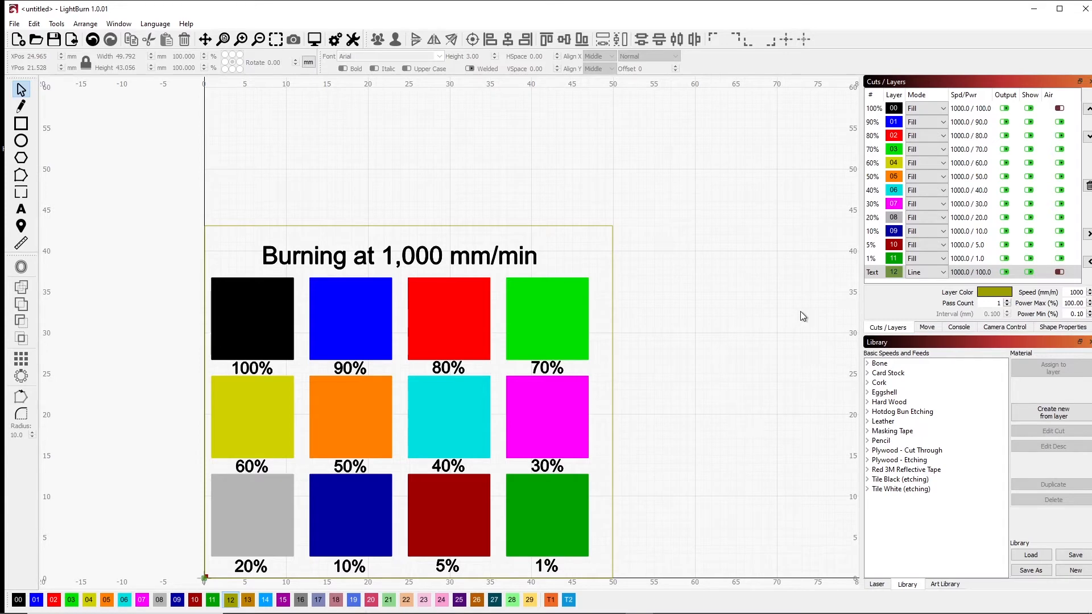
Set the scan angle to 90 degrees for the 90%, 80% and 70% layers in the cut settings.
{"action": "left_click", "coordinate": [876, 245]}
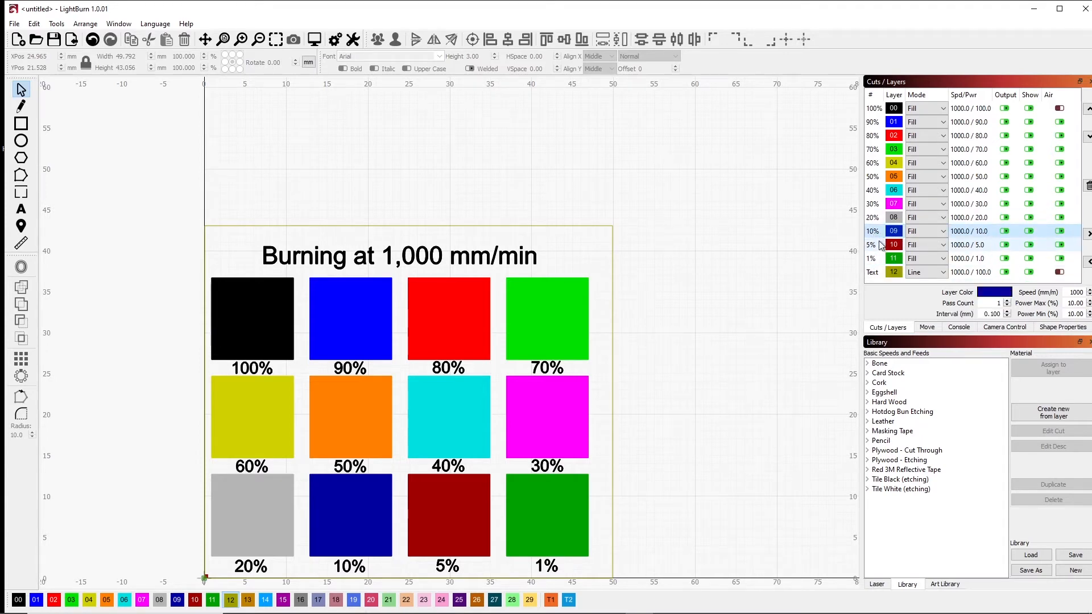
{"action": "double_click", "coordinate": [871, 108]}
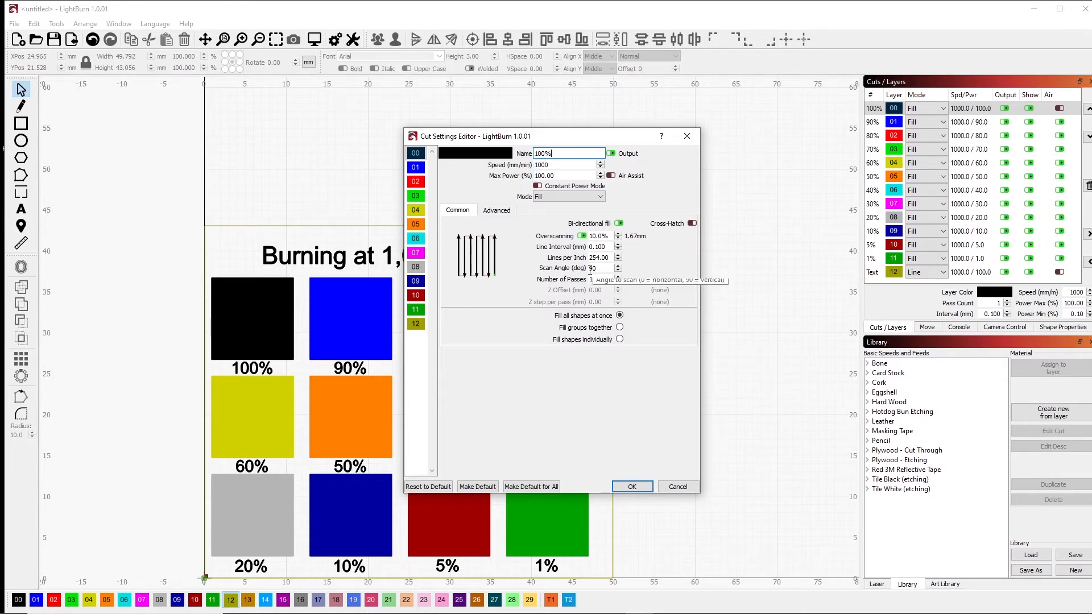
{"action": "left_click", "coordinate": [416, 168]}
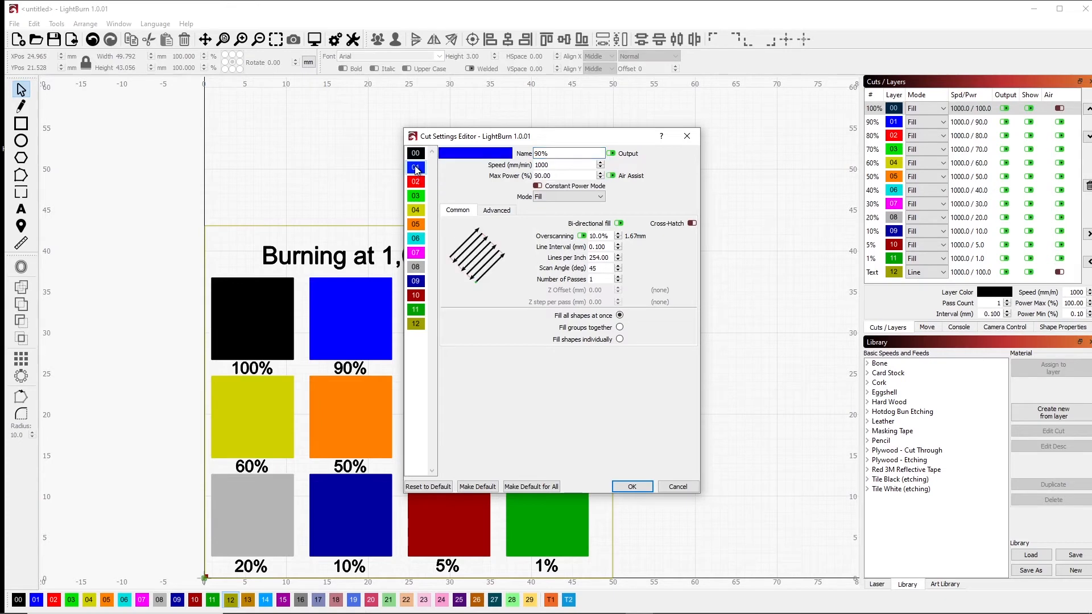
{"action": "left_click_drag", "start_coordinate": [602, 268], "coordinate": [566, 273]}
{"action": "type", "text": "90"}
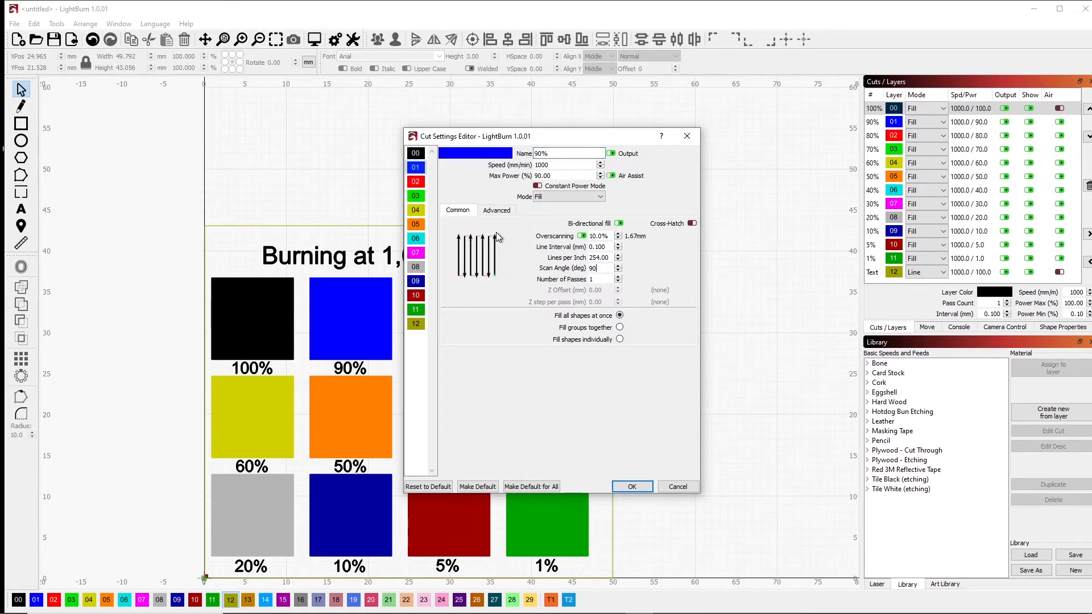
{"action": "left_click", "coordinate": [416, 183]}
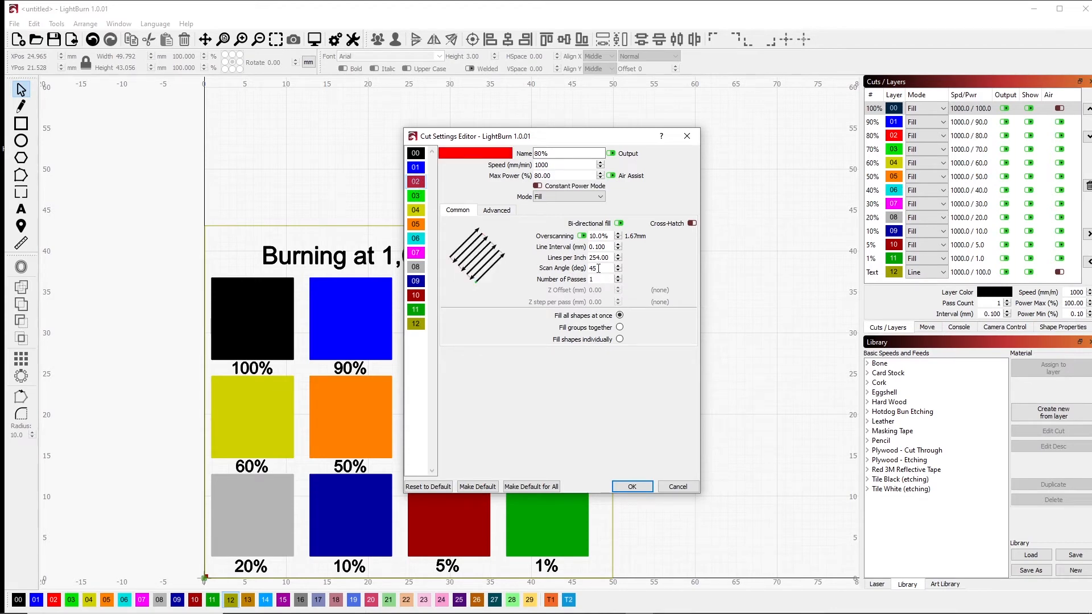
{"action": "double_click", "coordinate": [599, 268]}
{"action": "type", "text": "90"}
{"action": "left_click", "coordinate": [415, 196]}
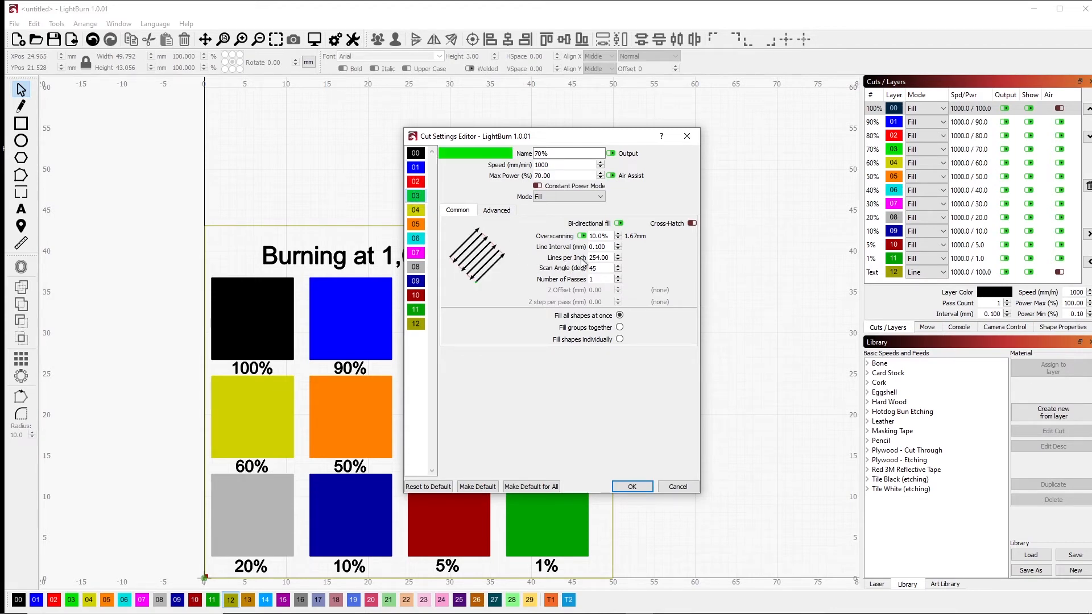
{"action": "type", "text": "90"}
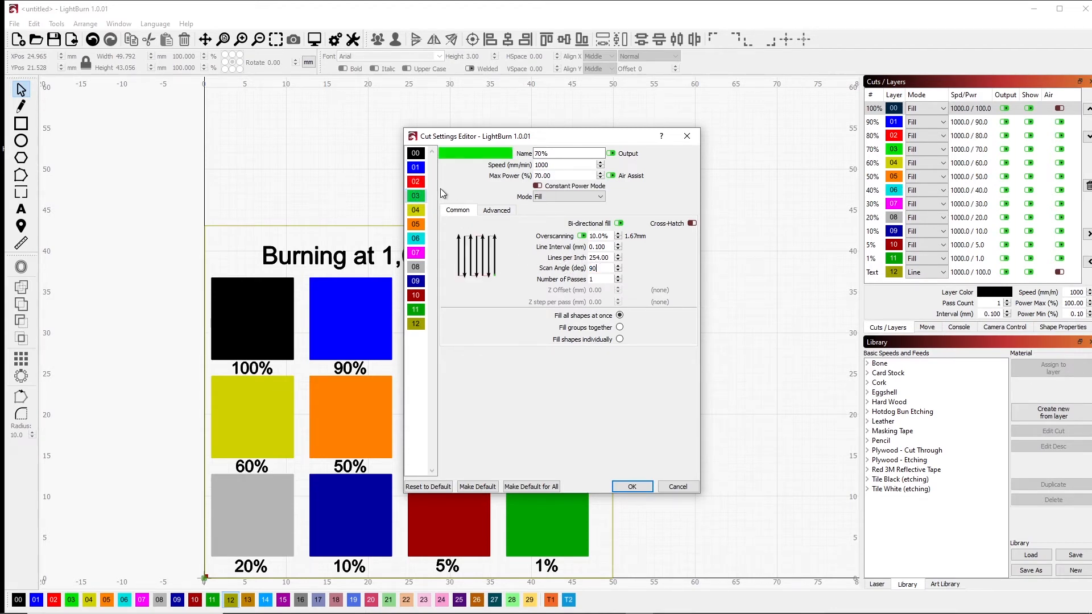
Set the scan angle to 90 degrees for the 60%, 50%, 40% and 30% layers.
{"action": "left_click", "coordinate": [416, 210]}
{"action": "double_click", "coordinate": [598, 268]}
{"action": "type", "text": "90"}
{"action": "left_click", "coordinate": [416, 224]}
{"action": "double_click", "coordinate": [600, 267]}
{"action": "type", "text": "90"}
{"action": "left_click", "coordinate": [416, 239]}
{"action": "double_click", "coordinate": [593, 267]}
{"action": "type", "text": "90"}
{"action": "left_click", "coordinate": [416, 252]}
{"action": "double_click", "coordinate": [599, 268]}
{"action": "type", "text": "90"}
Set the scan angle to 90 degrees for the 20%, 10%, 5% and 1% layers.
{"action": "left_click", "coordinate": [416, 267]}
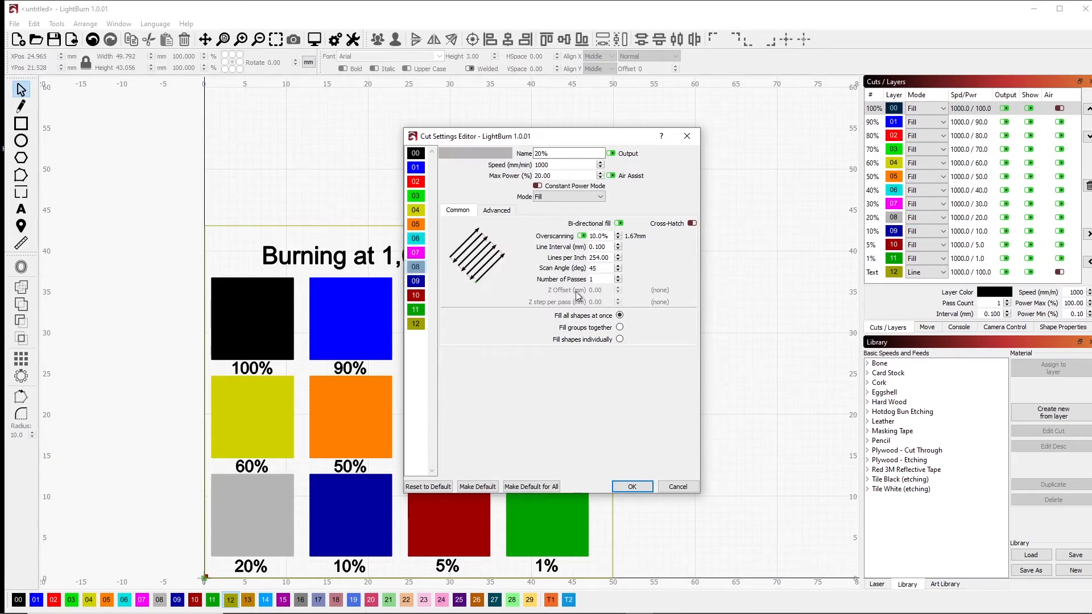
{"action": "type", "text": "90"}
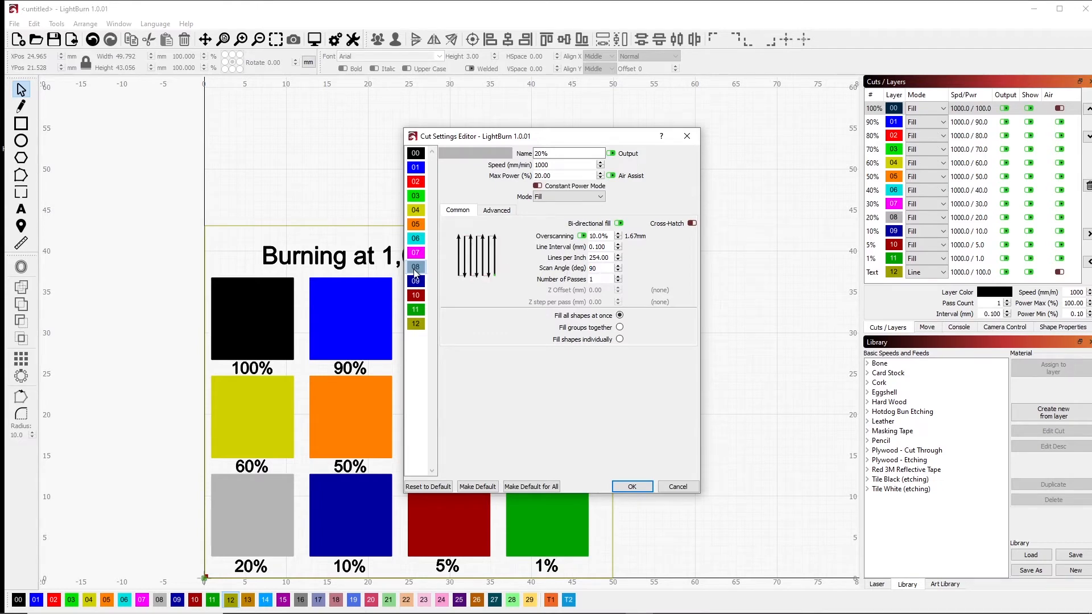
{"action": "left_click", "coordinate": [416, 281]}
{"action": "double_click", "coordinate": [599, 268]}
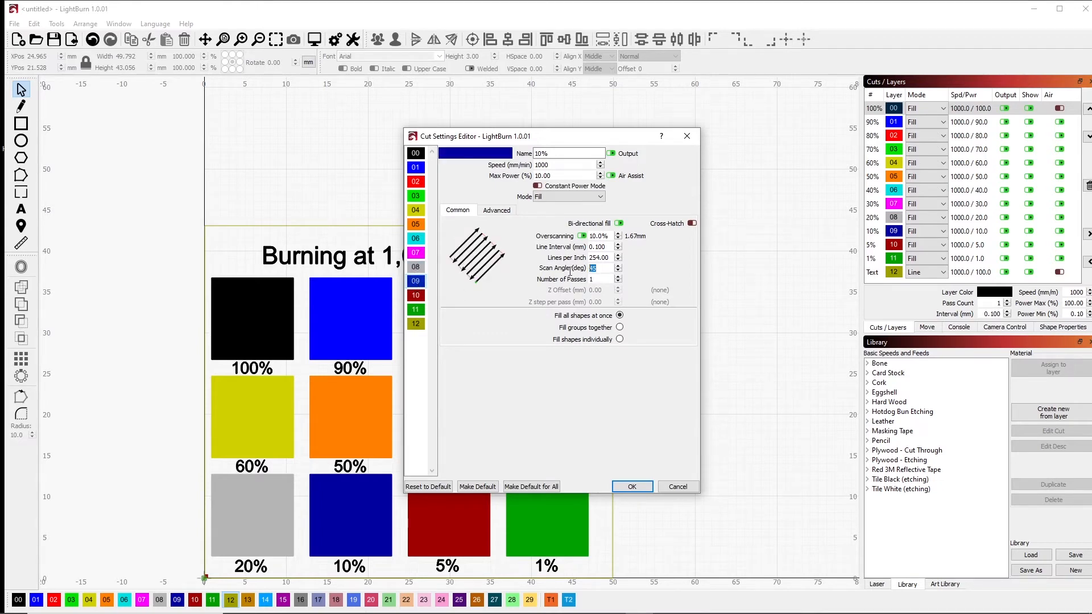
{"action": "type", "text": "90"}
{"action": "left_click", "coordinate": [416, 296]}
{"action": "double_click", "coordinate": [603, 268]}
{"action": "type", "text": "90"}
{"action": "left_click", "coordinate": [417, 314]}
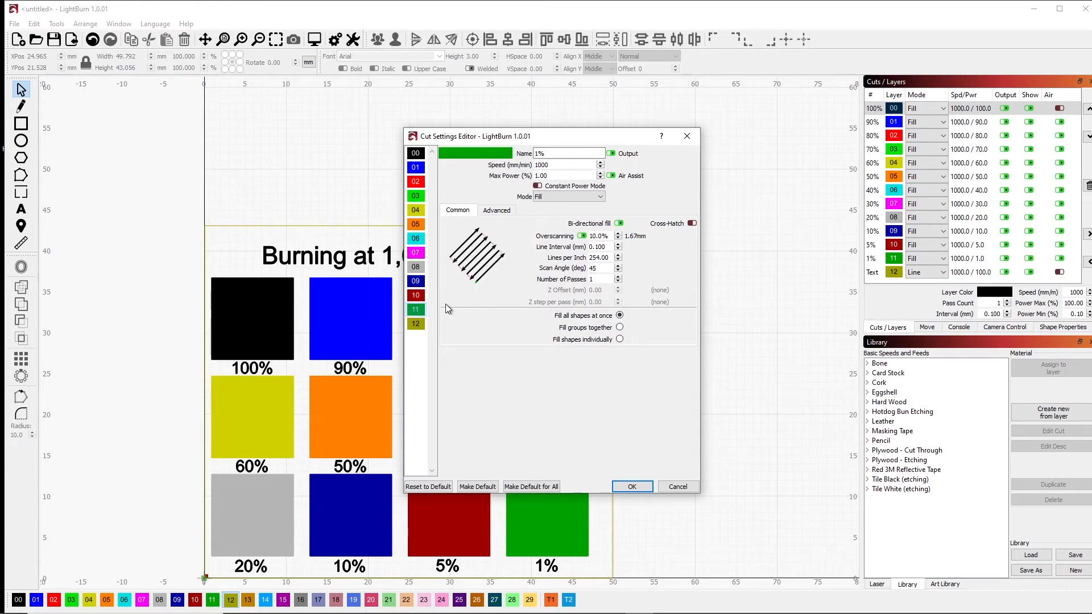
{"action": "type", "text": "90"}
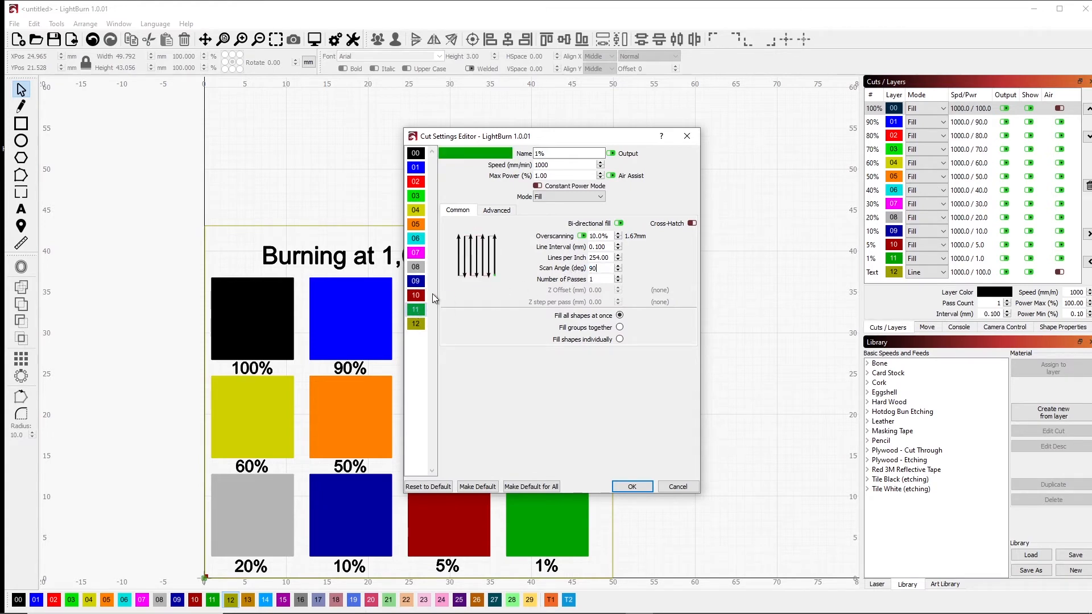
Set the frame's layer 12 to 5 passes, accept the cut settings and switch off that layer's output.
{"action": "left_click", "coordinate": [419, 324]}
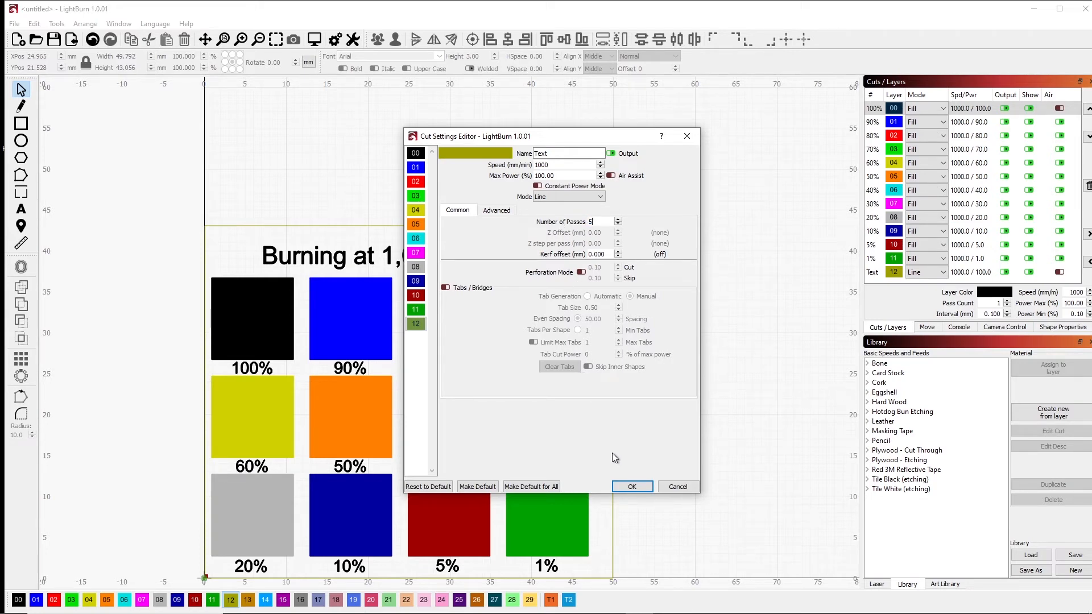
{"action": "left_click", "coordinate": [632, 487]}
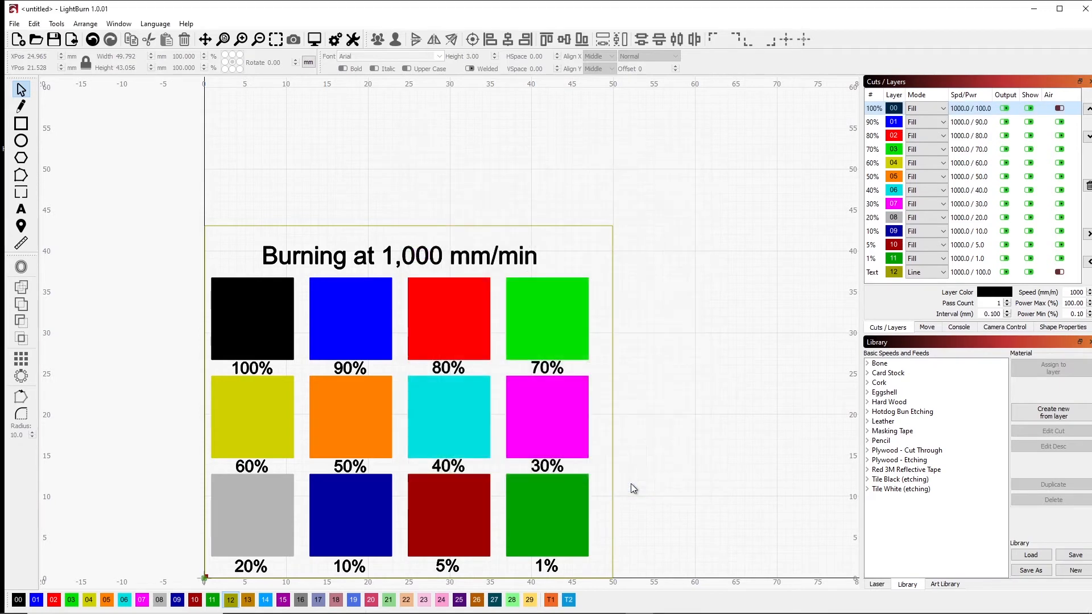
{"action": "left_click", "coordinate": [1004, 273]}
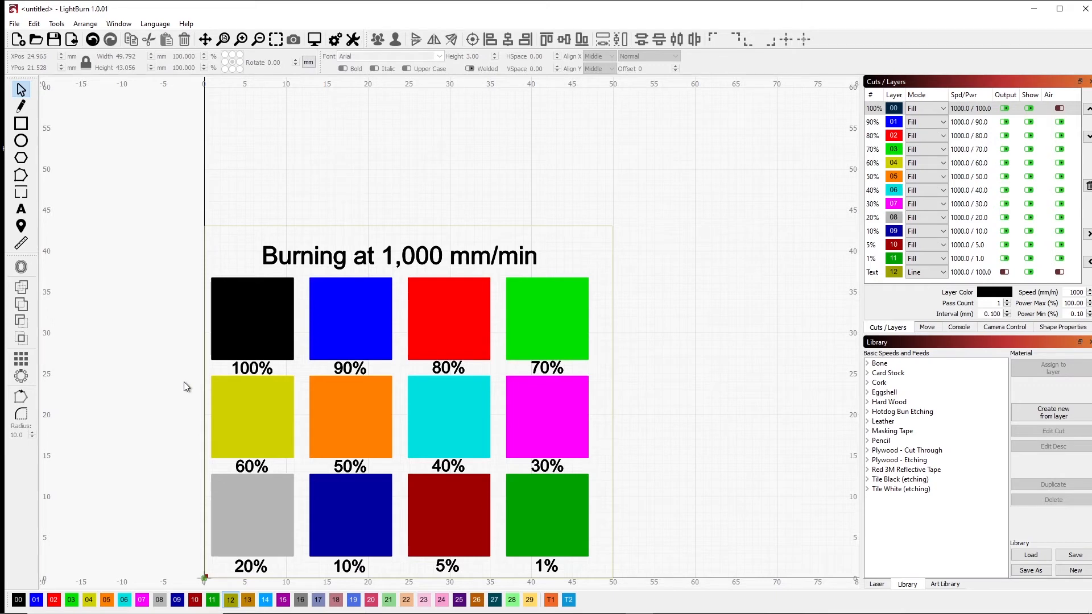
Preview the job at full screen, scrub back through the burn sequence to check its order, and close the preview.
{"action": "key", "text": "alt"}
{"action": "key", "text": "alt+p"}
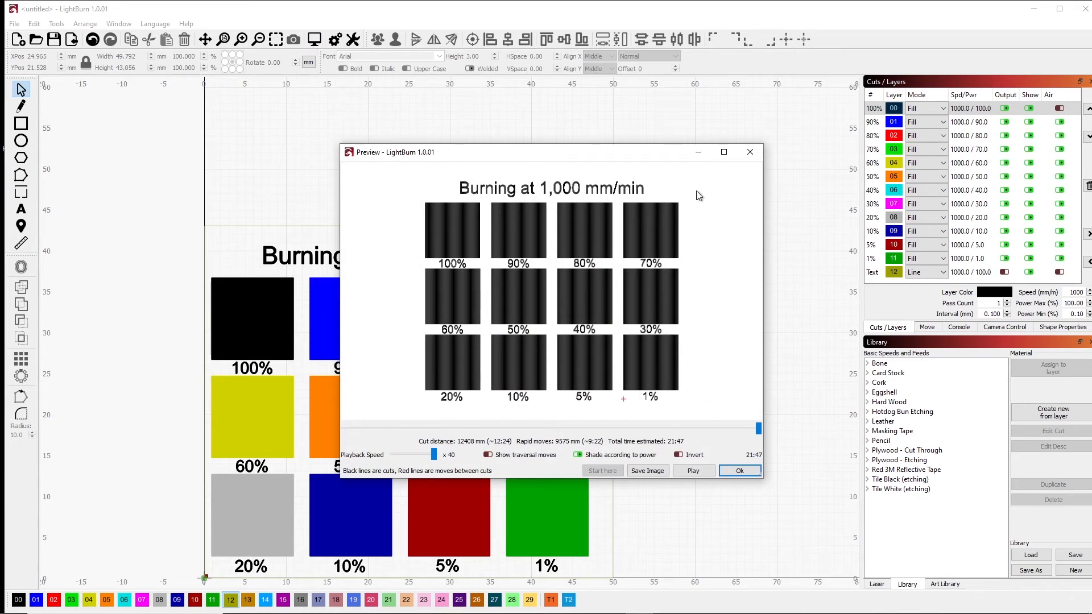
{"action": "left_click", "coordinate": [724, 152]}
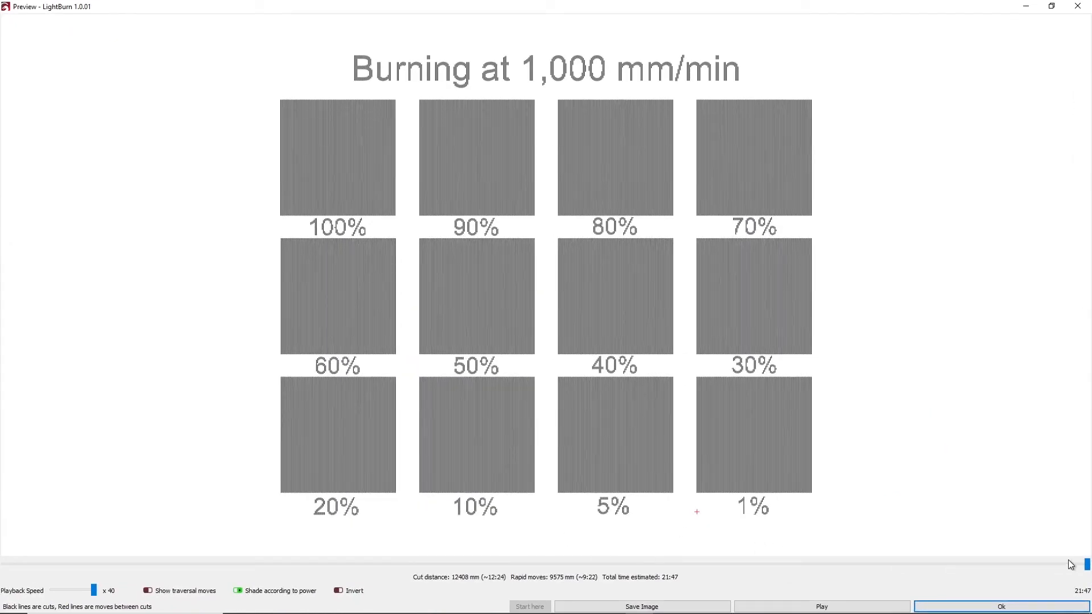
{"action": "mouse_move", "coordinate": [1087, 569]}
{"action": "left_mouse_down"}
{"action": "mouse_move", "coordinate": [319, 569]}
{"action": "mouse_move", "coordinate": [247, 580]}
{"action": "mouse_move", "coordinate": [210, 569]}
{"action": "mouse_move", "coordinate": [402, 565]}
{"action": "left_mouse_up"}
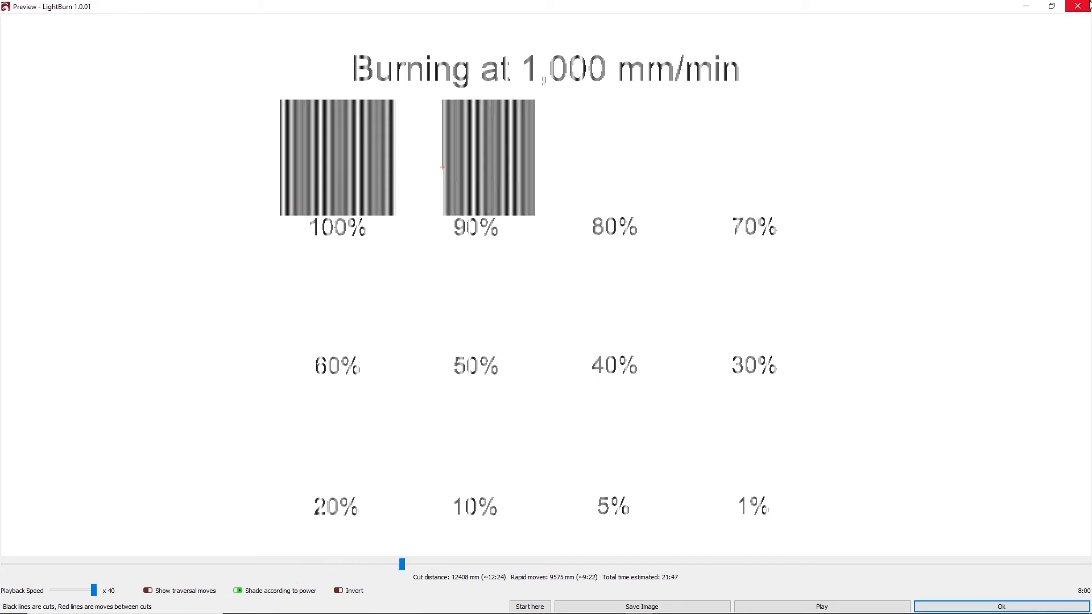
{"action": "left_click", "coordinate": [1084, 9]}
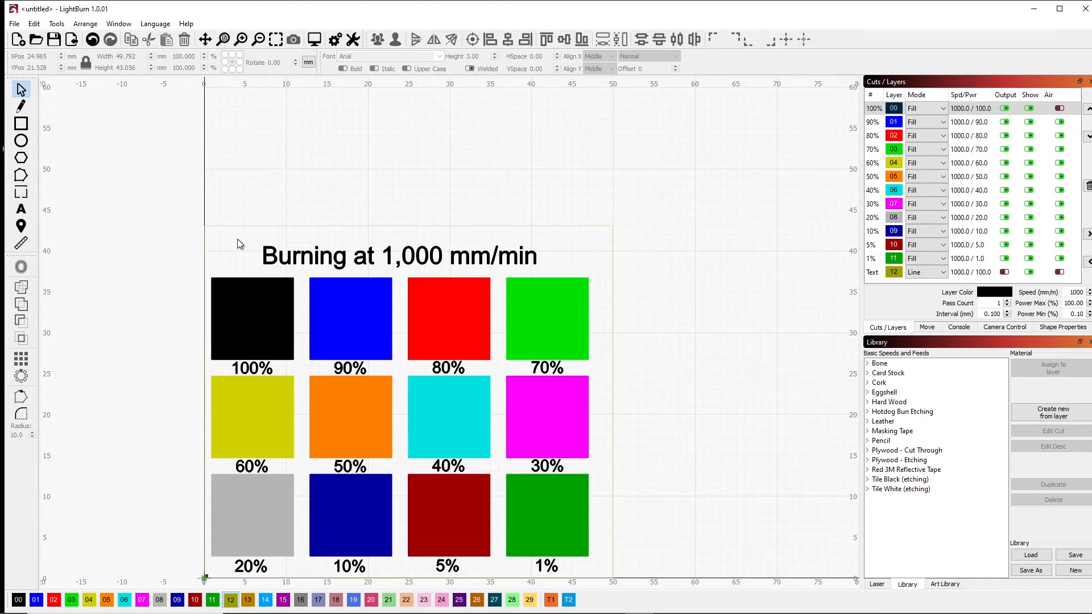
{"action": "left_click_drag", "start_coordinate": [212, 245], "coordinate": [569, 576]}
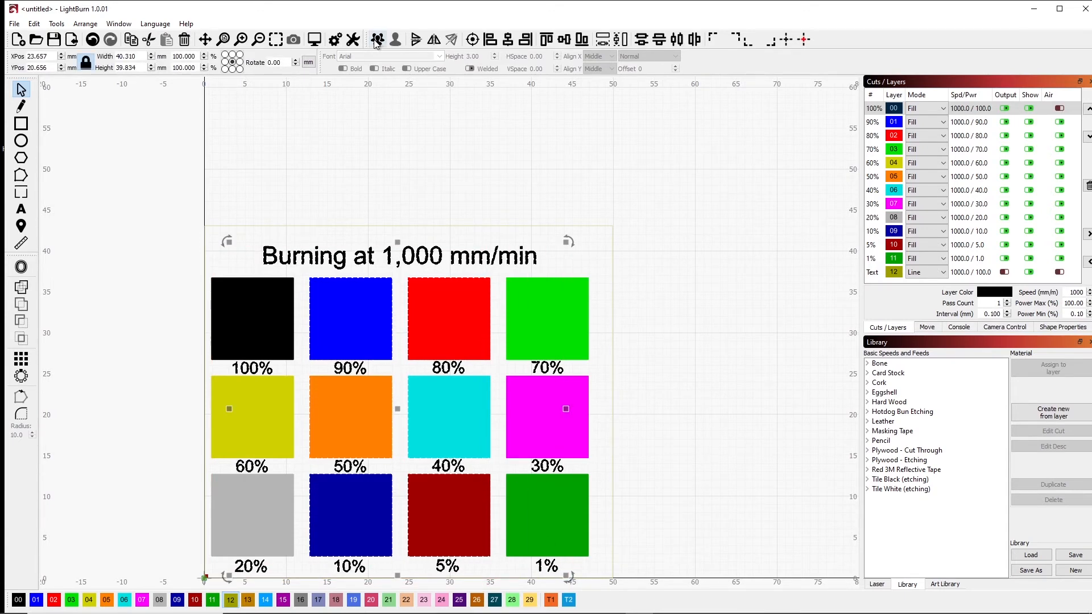
{"action": "left_click", "coordinate": [386, 200]}
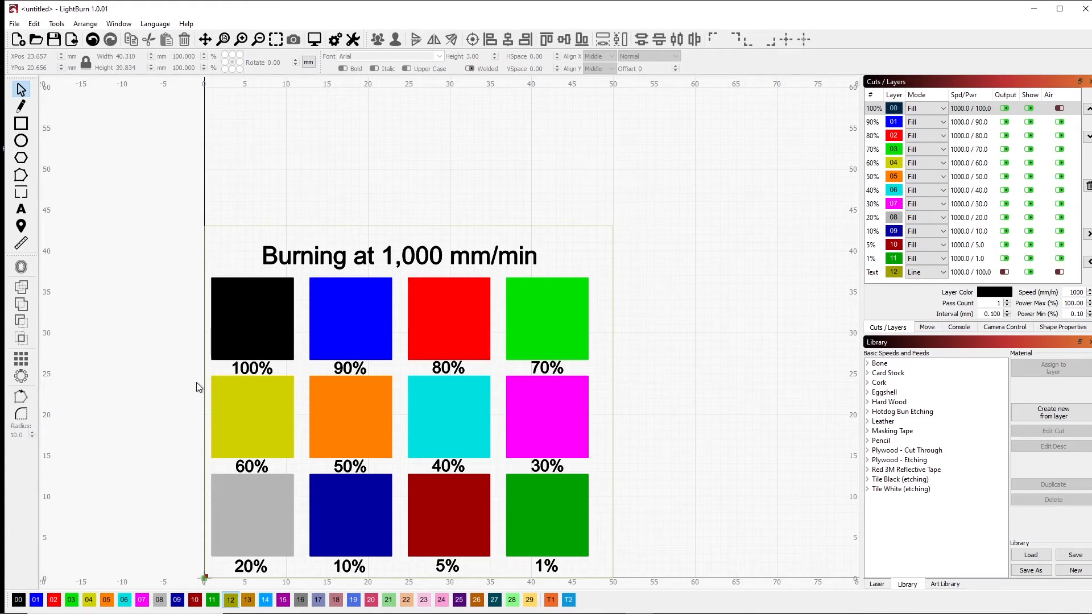
{"action": "left_click", "coordinate": [245, 331]}
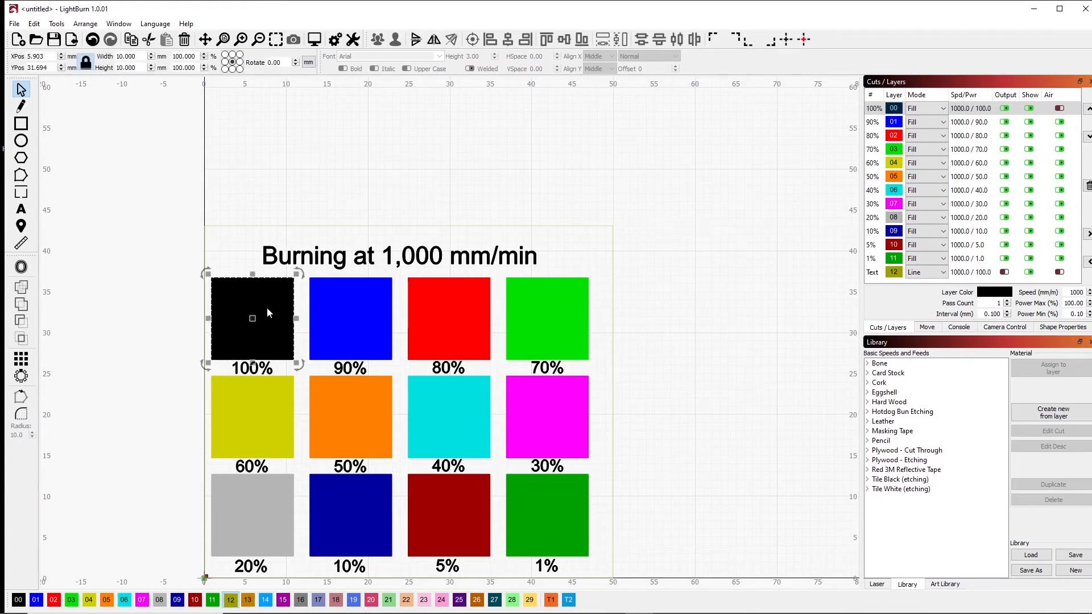
Review the common and advanced cut settings of the 100% layer, including its shape fill grouping options, and close the editor.
{"action": "double_click", "coordinate": [872, 109]}
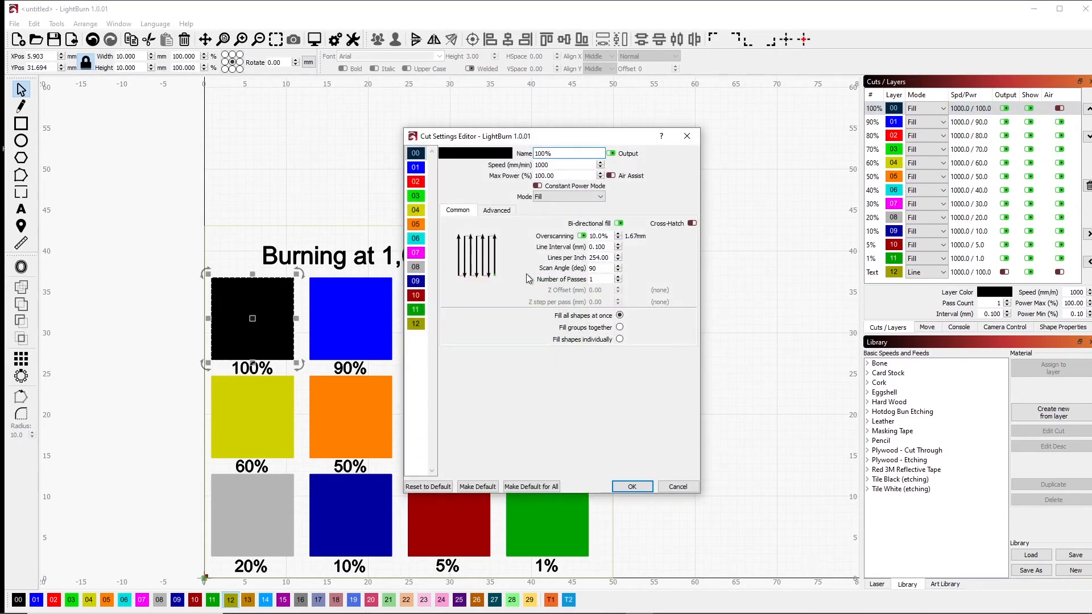
{"action": "left_click", "coordinate": [490, 211]}
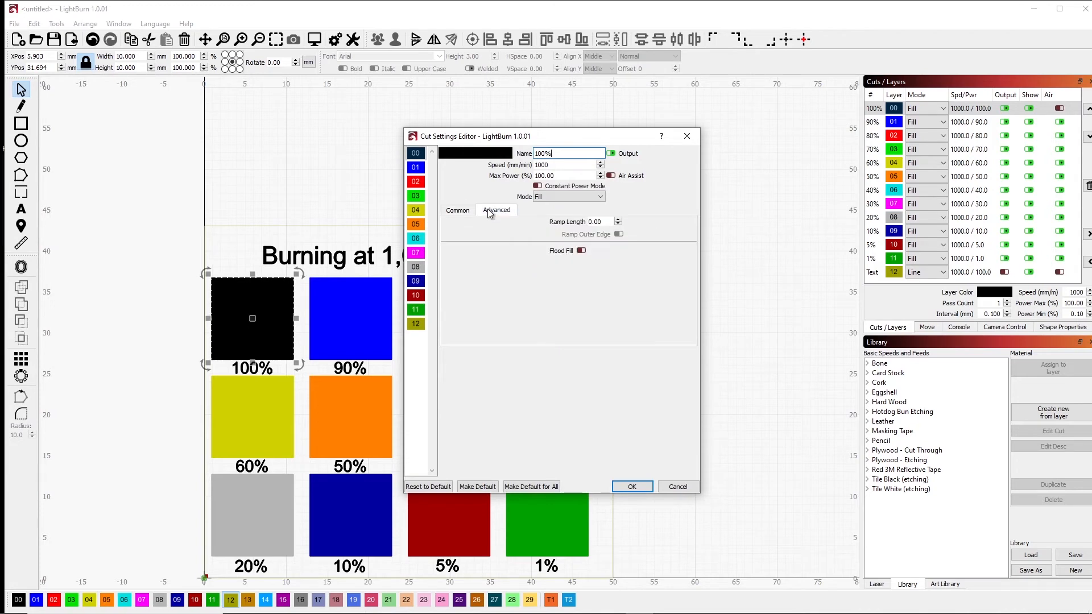
{"action": "left_click", "coordinate": [453, 211]}
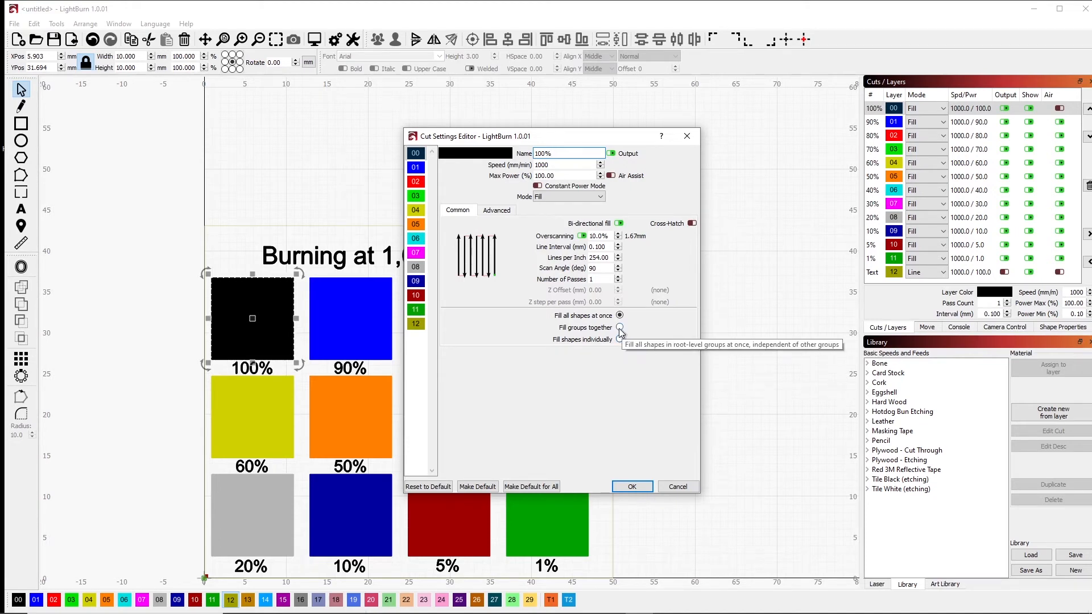
{"action": "left_click", "coordinate": [632, 487]}
Preview the job again to check how the squares and labels burn, and close the preview.
{"action": "key", "text": "alt+p"}
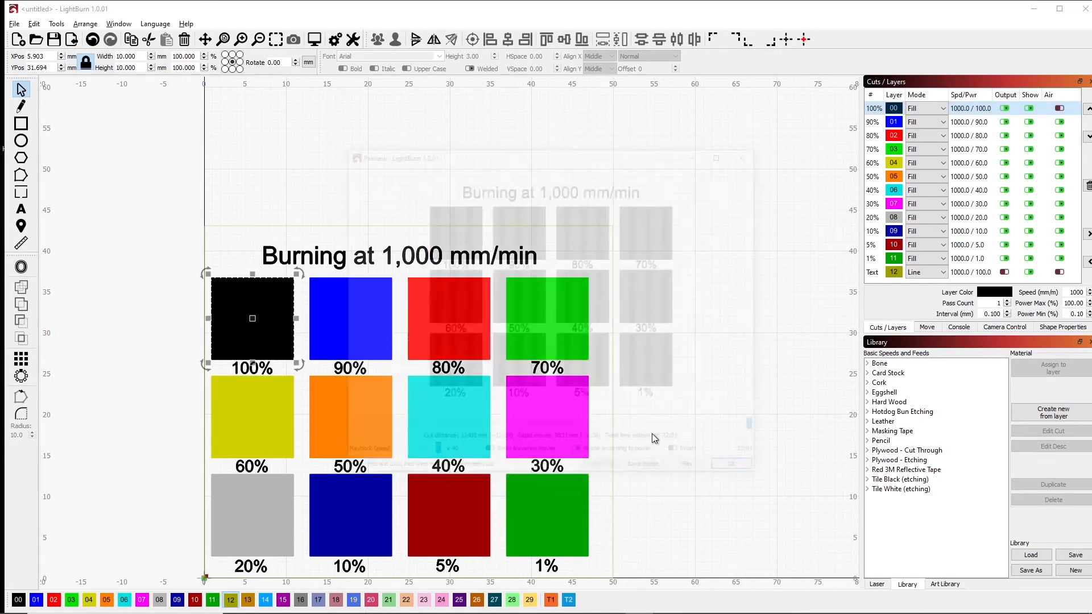
{"action": "mouse_move", "coordinate": [762, 429]}
{"action": "left_mouse_down"}
{"action": "mouse_move", "coordinate": [348, 437]}
{"action": "mouse_move", "coordinate": [765, 436]}
{"action": "left_mouse_up"}
{"action": "left_click", "coordinate": [746, 470]}
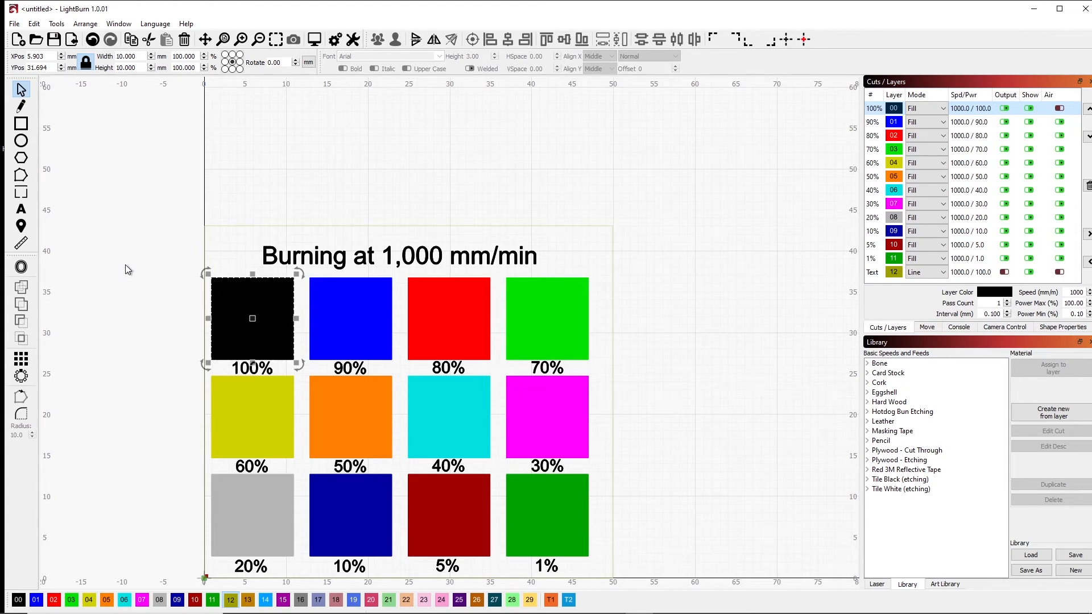
{"action": "left_click_drag", "start_coordinate": [214, 240], "coordinate": [573, 579]}
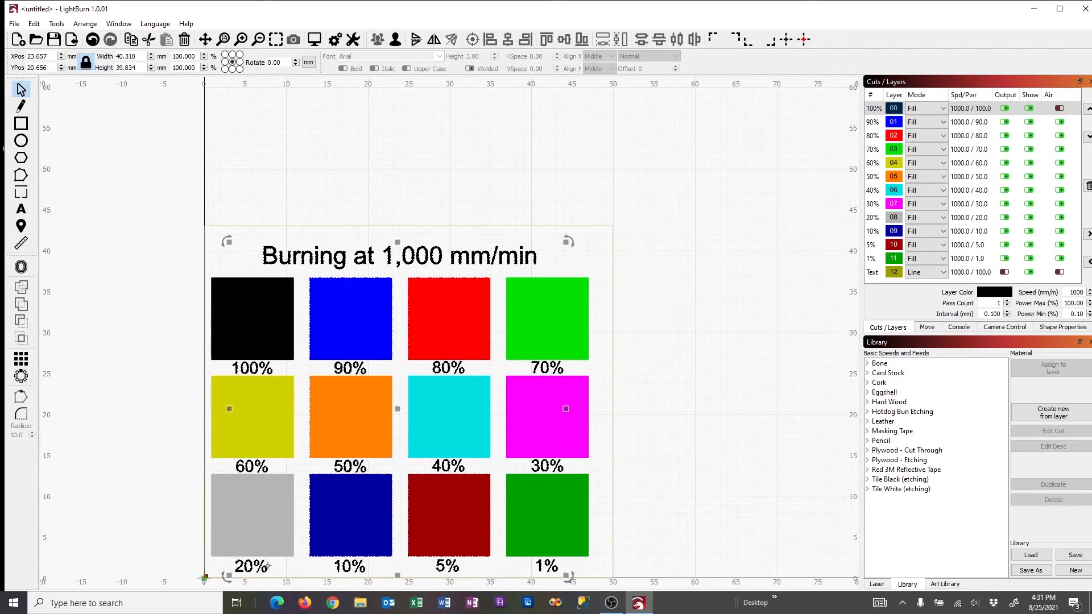
{"action": "left_click", "coordinate": [248, 600]}
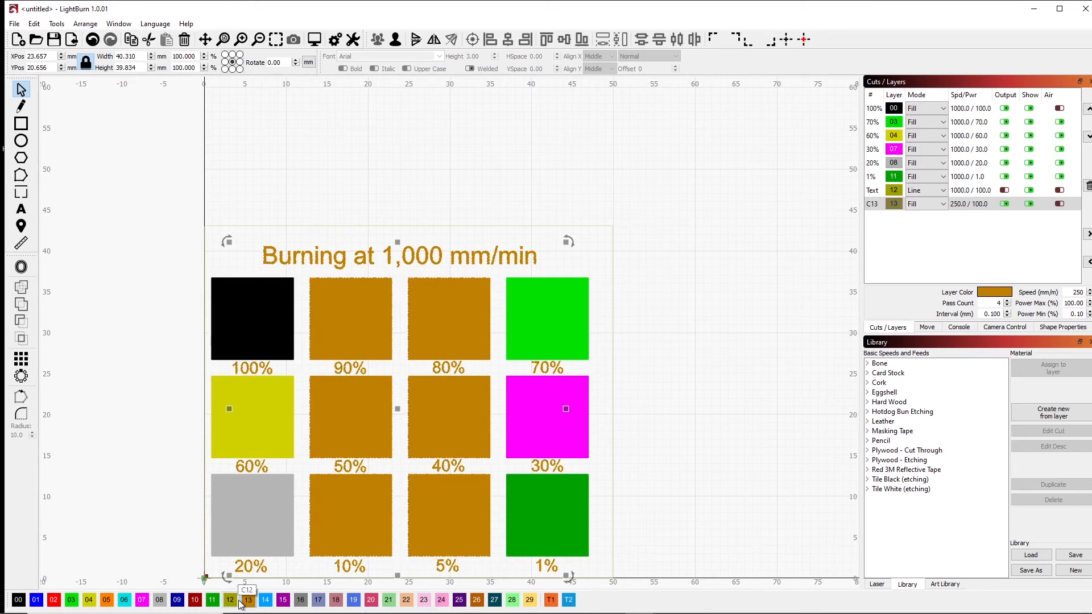
{"action": "key", "text": "ctrl+z"}
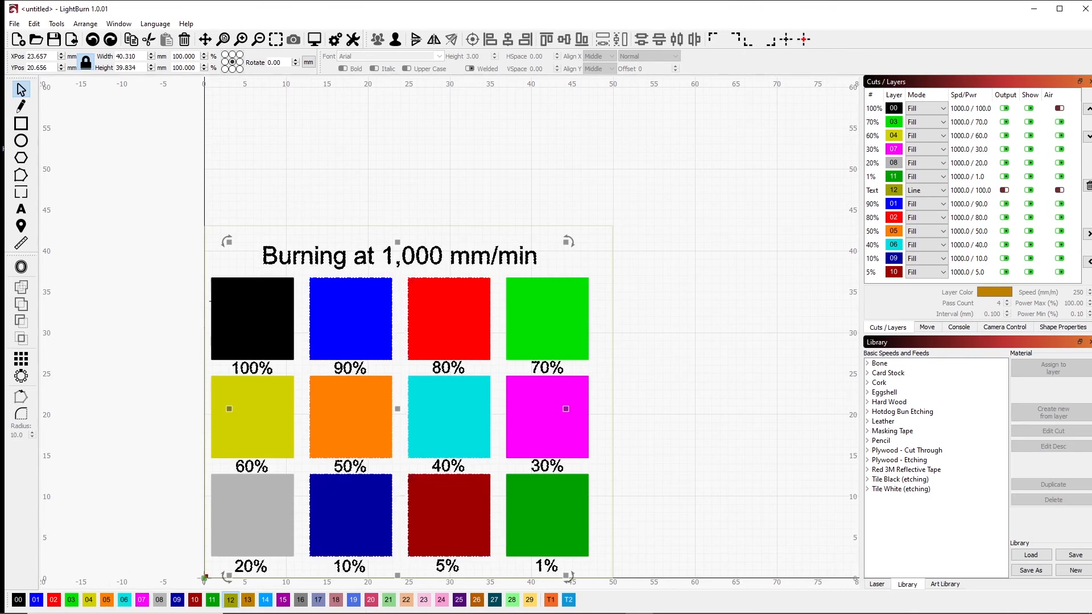
{"action": "left_click", "coordinate": [323, 193]}
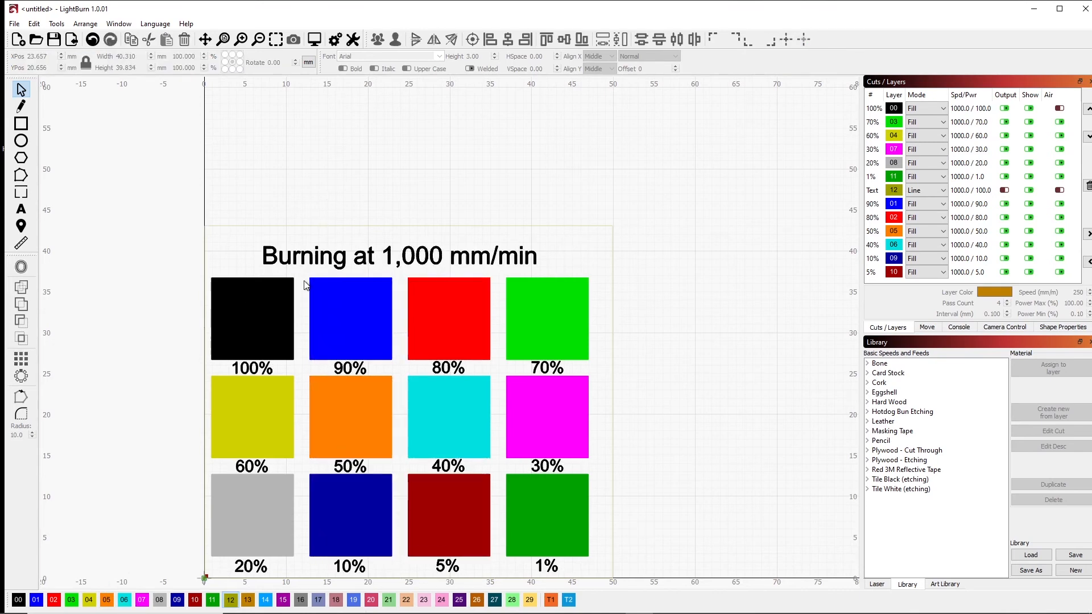
Ungroup the title, the percentage labels and the coloured squares grouped with them, and clear the selection.
{"action": "left_click", "coordinate": [280, 265]}
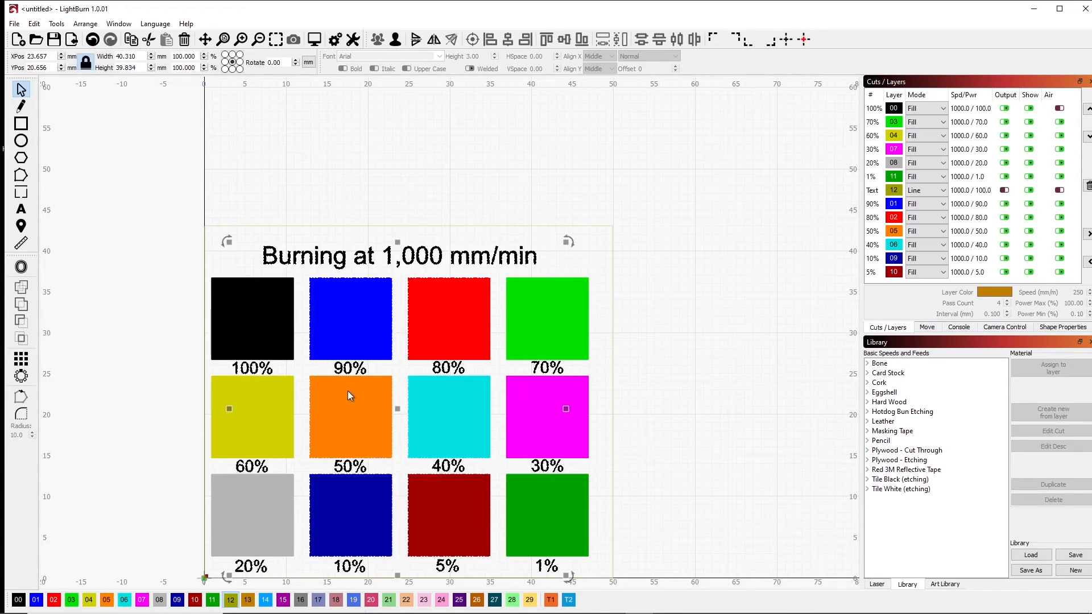
{"action": "left_click", "coordinate": [342, 336]}
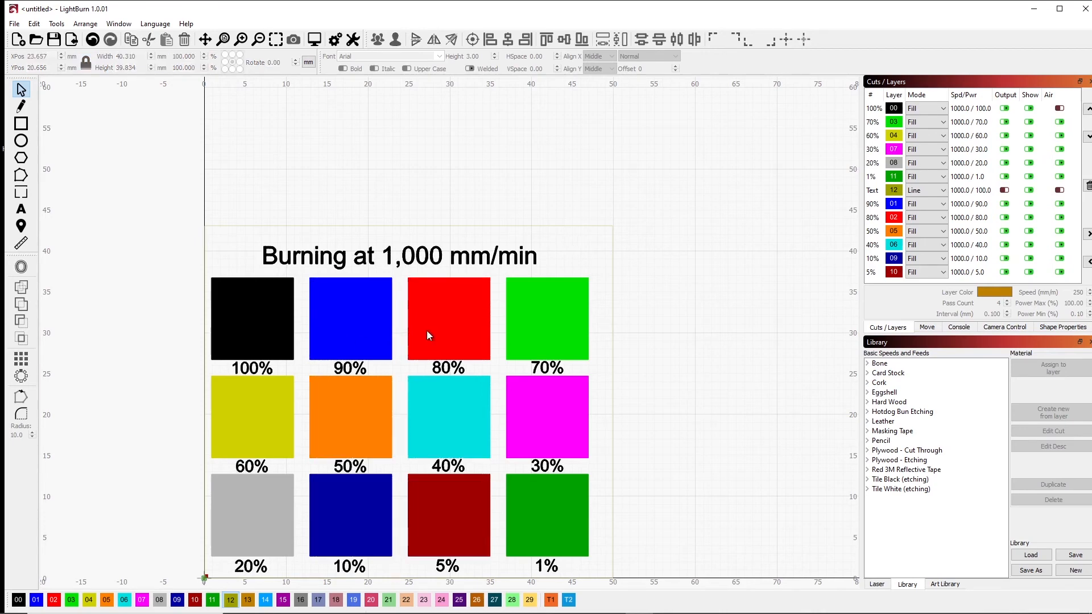
{"action": "left_click", "coordinate": [388, 257]}
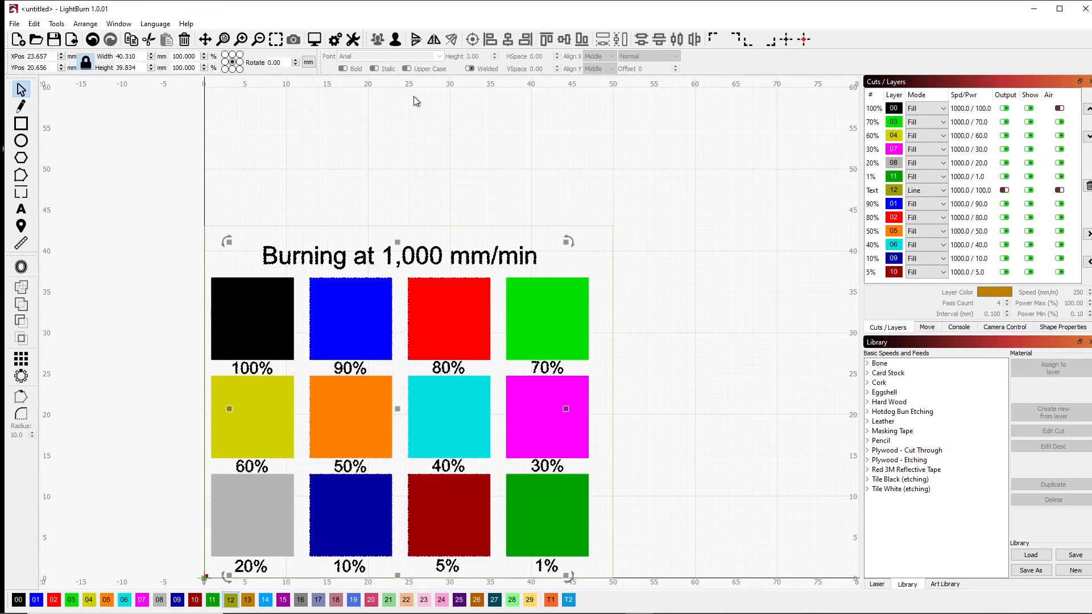
{"action": "left_click", "coordinate": [396, 40]}
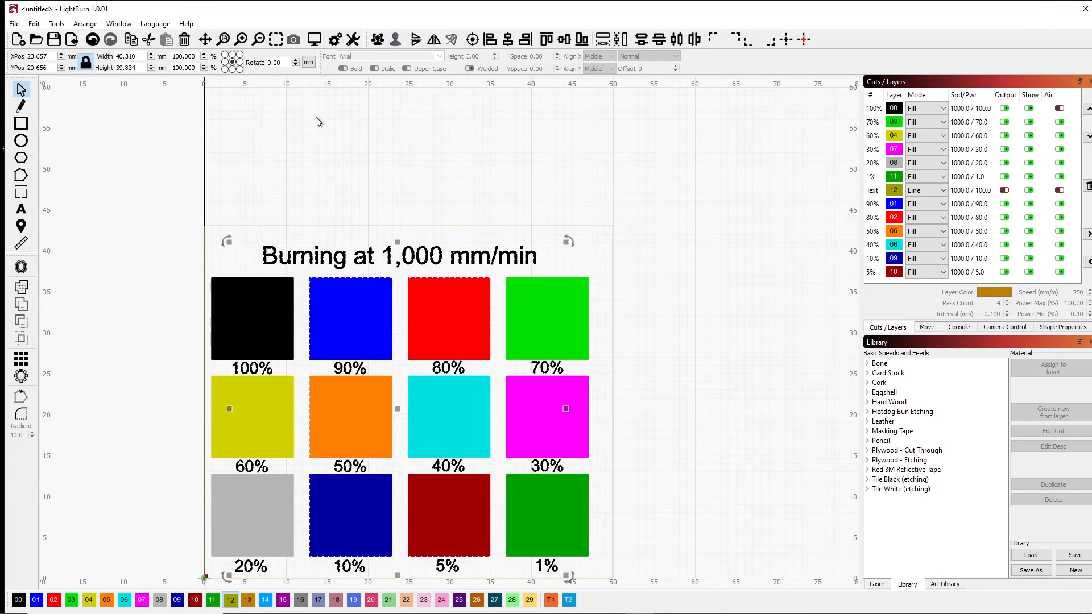
{"action": "left_click", "coordinate": [308, 190]}
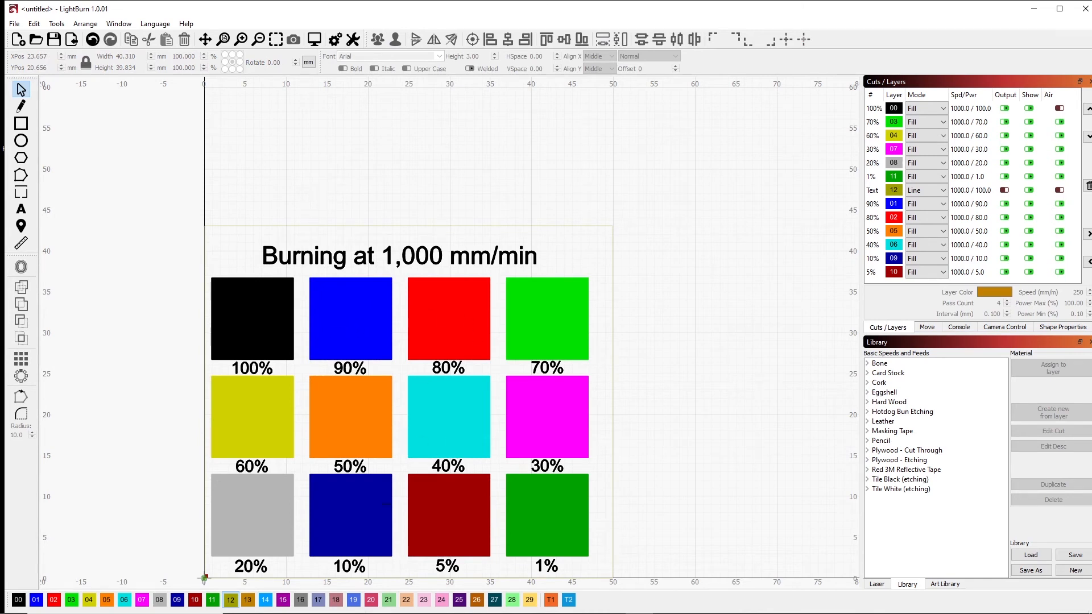
Select only the title and all twelve percentage labels, without squares or frame, and assign them to layer 13.
{"action": "left_click", "coordinate": [540, 266]}
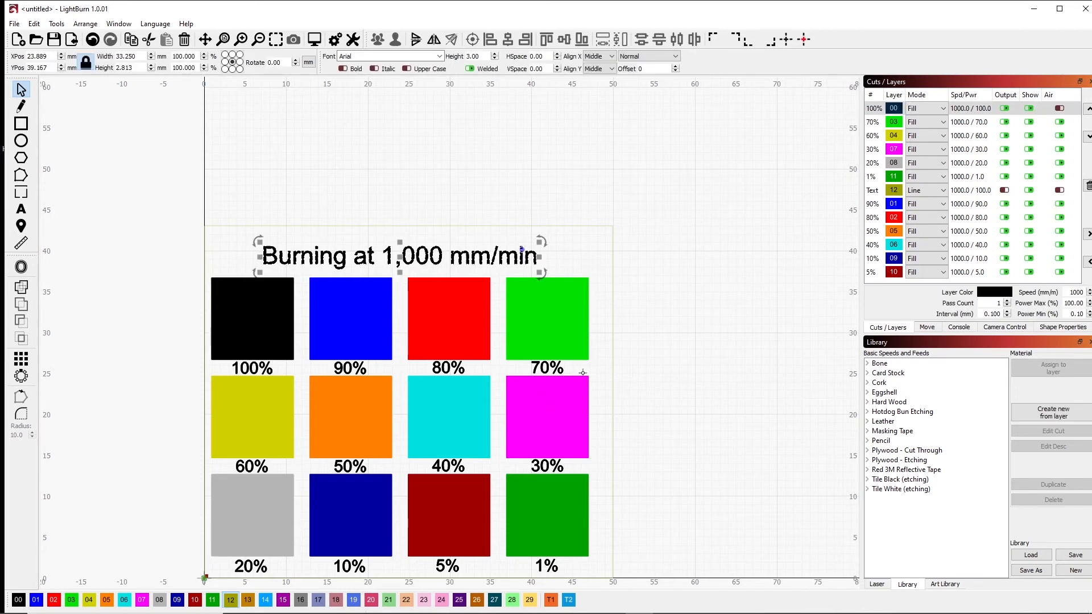
{"action": "left_click_drag", "start_coordinate": [582, 372], "coordinate": [192, 364]}
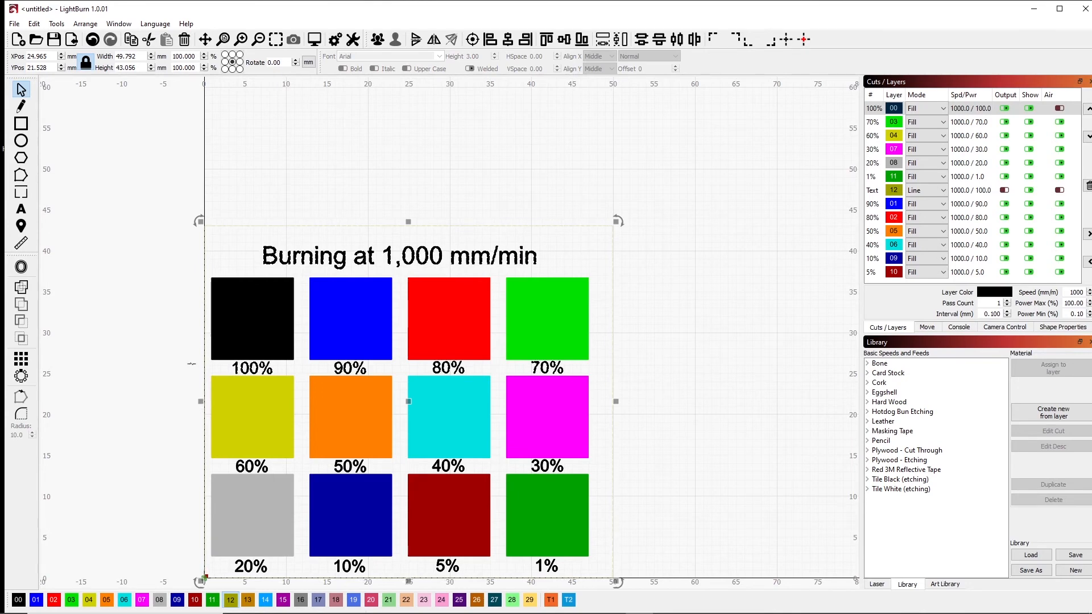
{"action": "key", "text": "ctrl+z"}
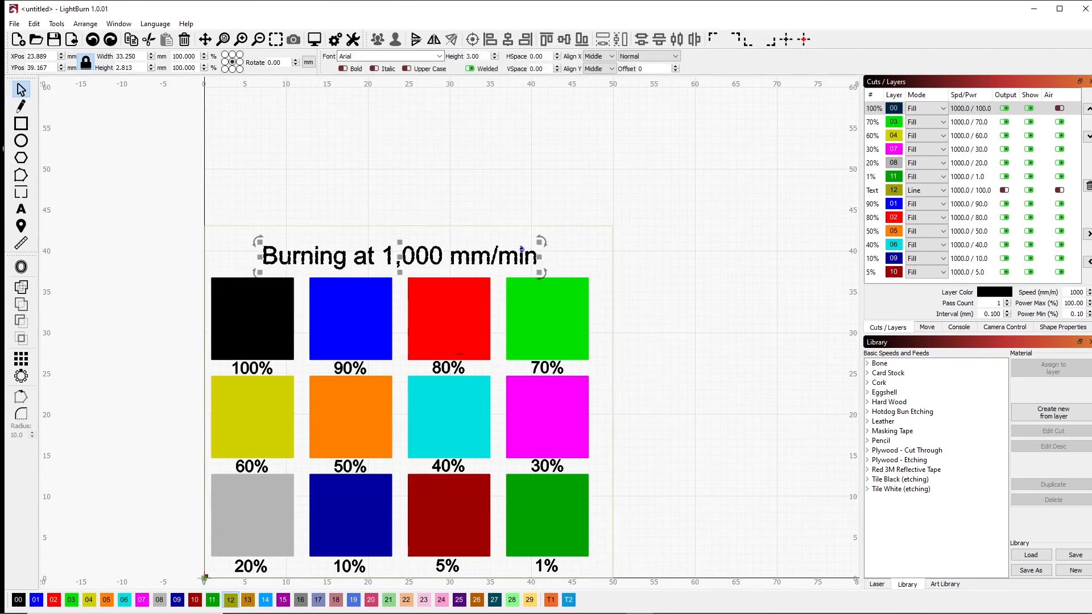
{"action": "left_click_drag", "start_coordinate": [579, 367], "coordinate": [223, 368]}
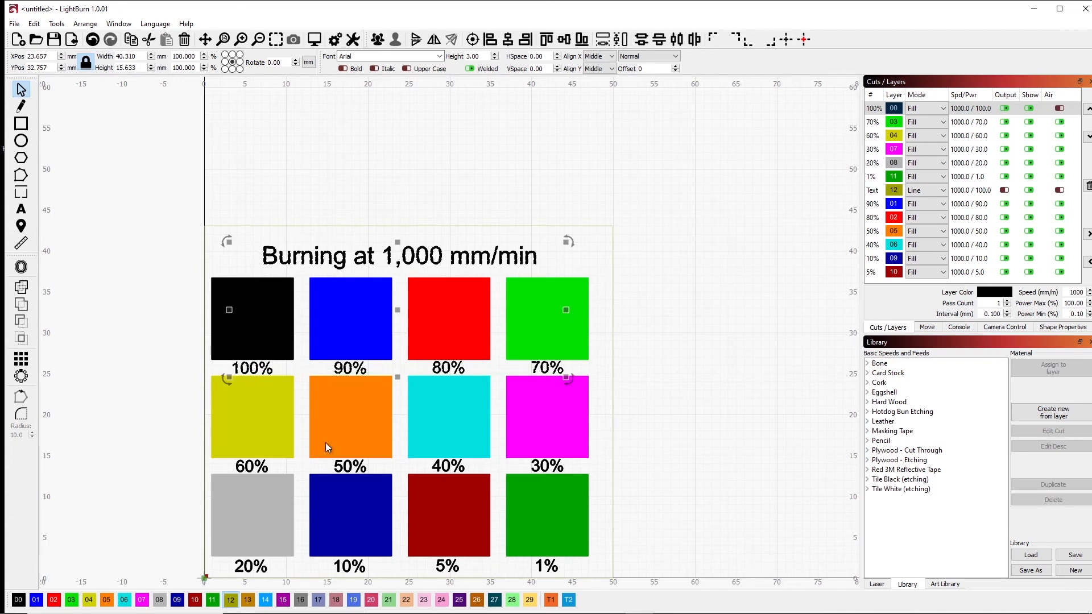
{"action": "left_click_drag", "start_coordinate": [575, 468], "coordinate": [218, 467]}
{"action": "left_click_drag", "start_coordinate": [591, 572], "coordinate": [250, 573]}
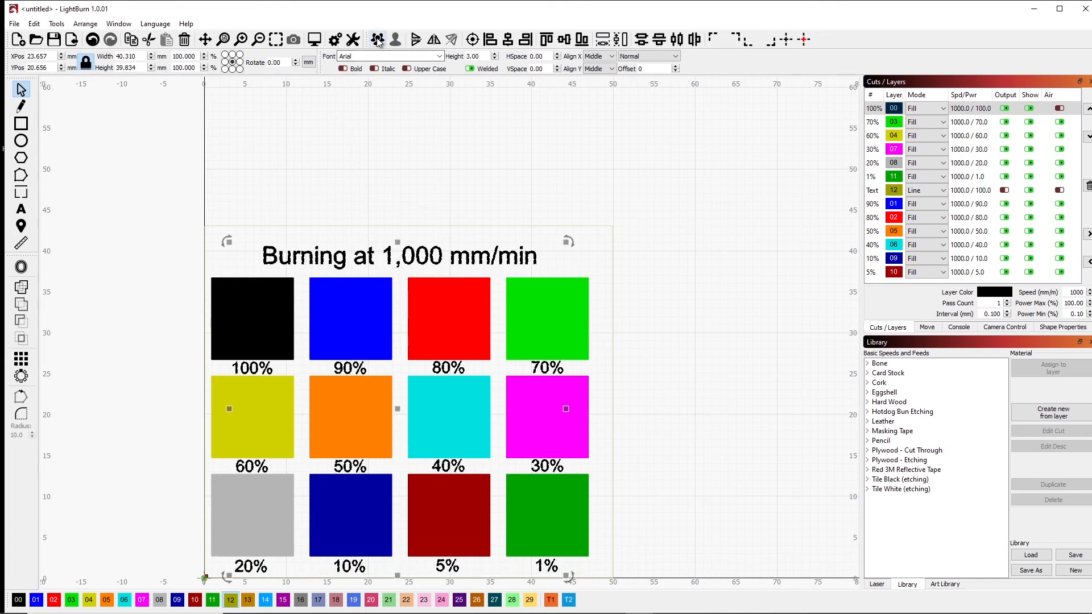
{"action": "left_click", "coordinate": [248, 600]}
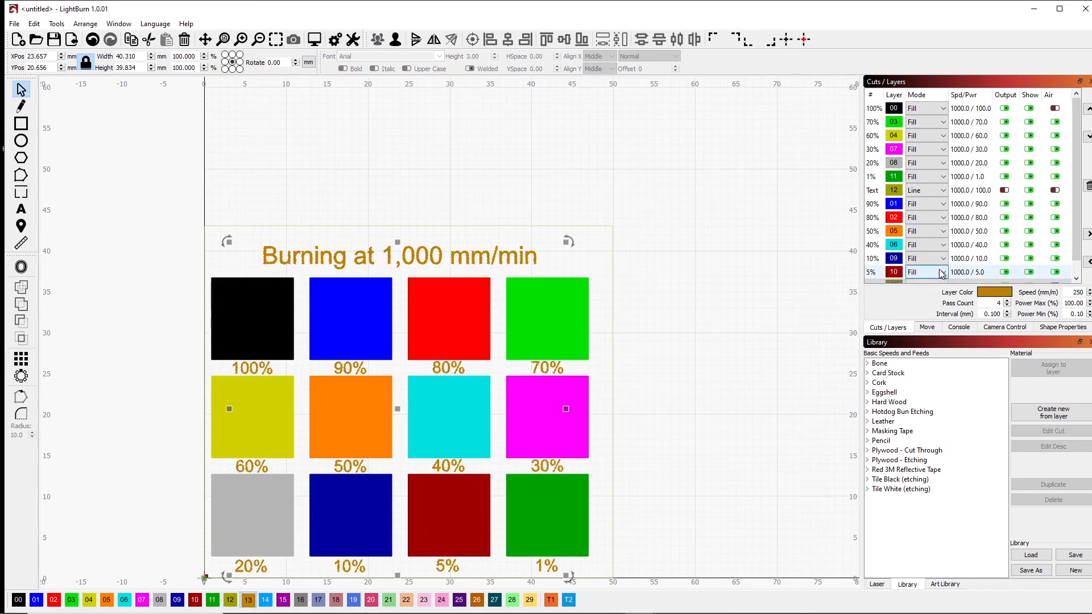
Reorder the cut layers so the frame's layer 12 sits directly below the 5% layer and above layer 13.
{"action": "left_click", "coordinate": [1078, 278]}
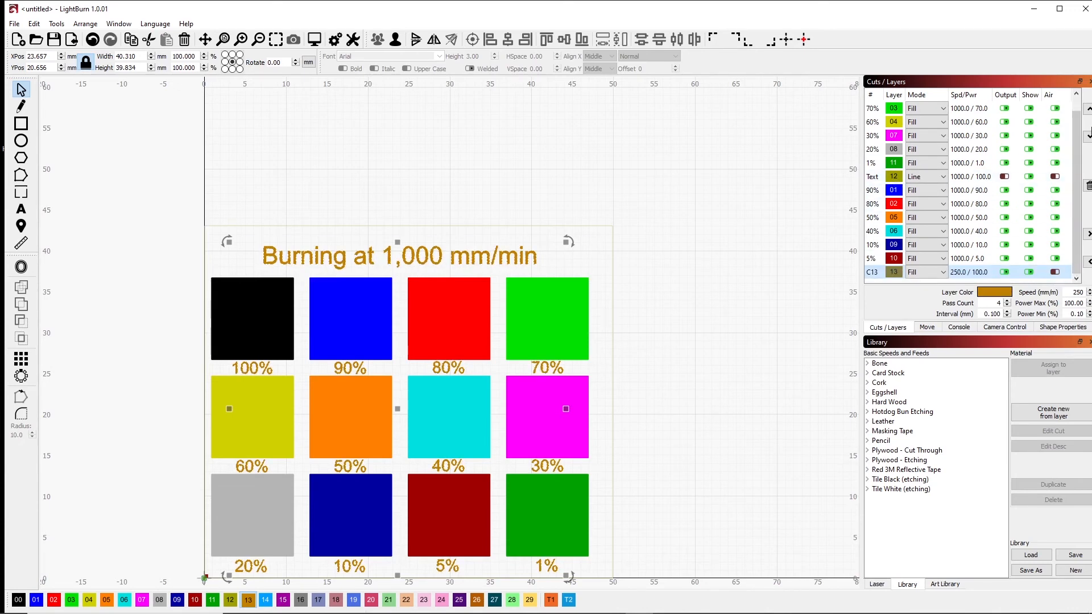
{"action": "left_click", "coordinate": [1089, 142]}
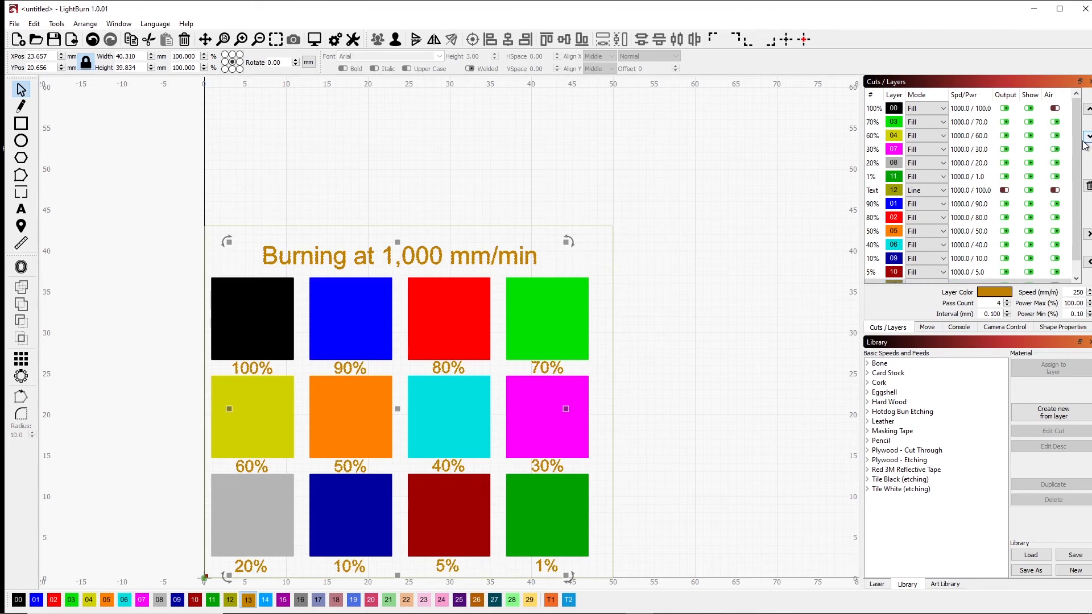
{"action": "left_click", "coordinate": [879, 190]}
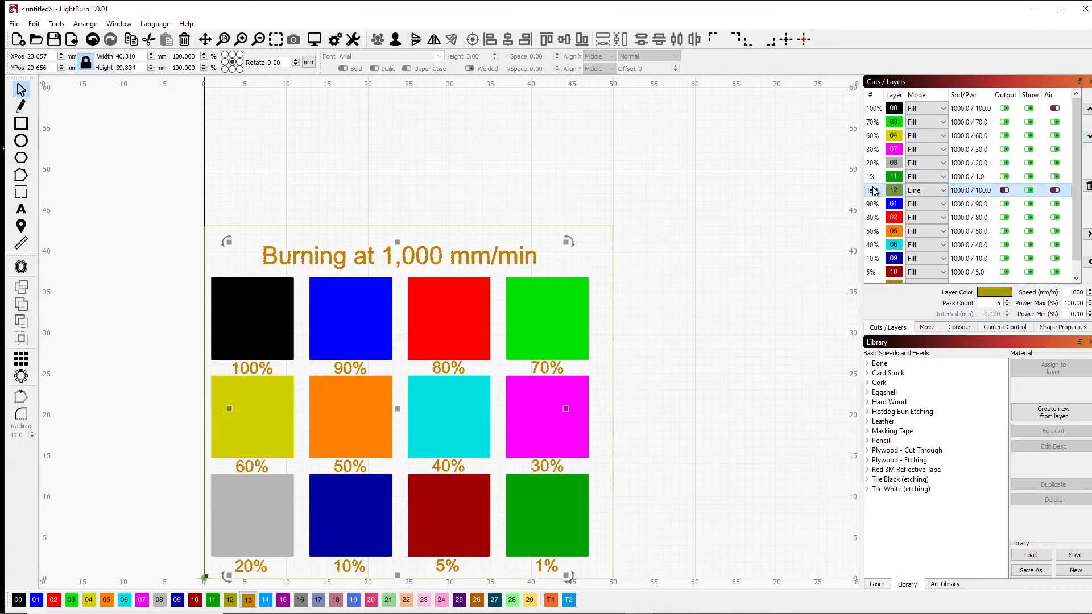
{"action": "left_click", "coordinate": [1088, 140]}
{"action": "left_click", "coordinate": [1088, 141]}
{"action": "left_click", "coordinate": [1088, 140]}
{"action": "left_click", "coordinate": [1089, 140]}
{"action": "left_click", "coordinate": [1089, 141]}
{"action": "left_click", "coordinate": [1088, 141]}
{"action": "left_click", "coordinate": [1089, 140]}
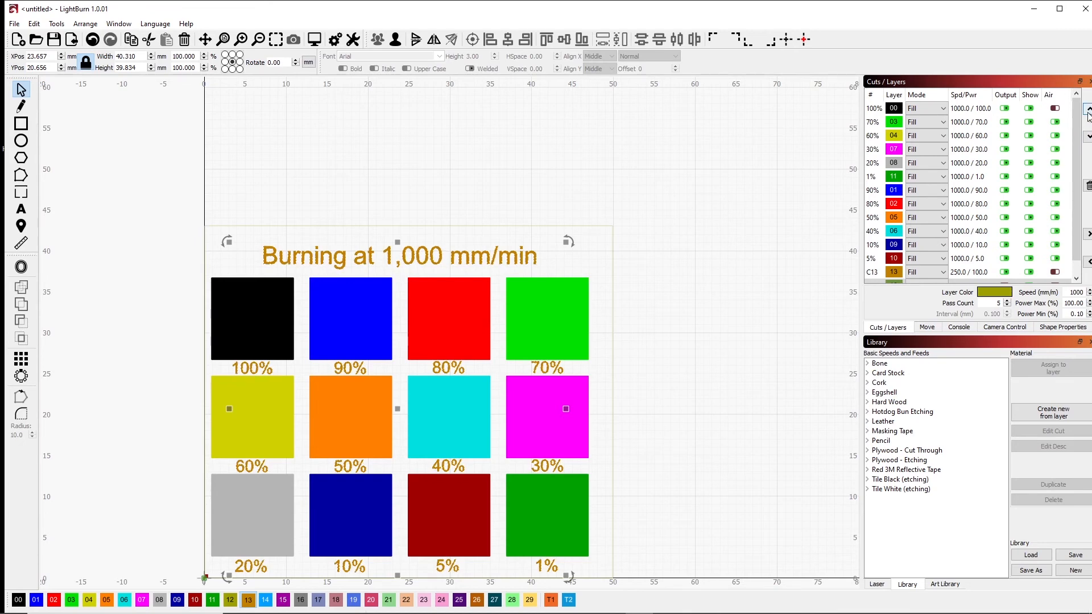
{"action": "left_click", "coordinate": [1088, 109]}
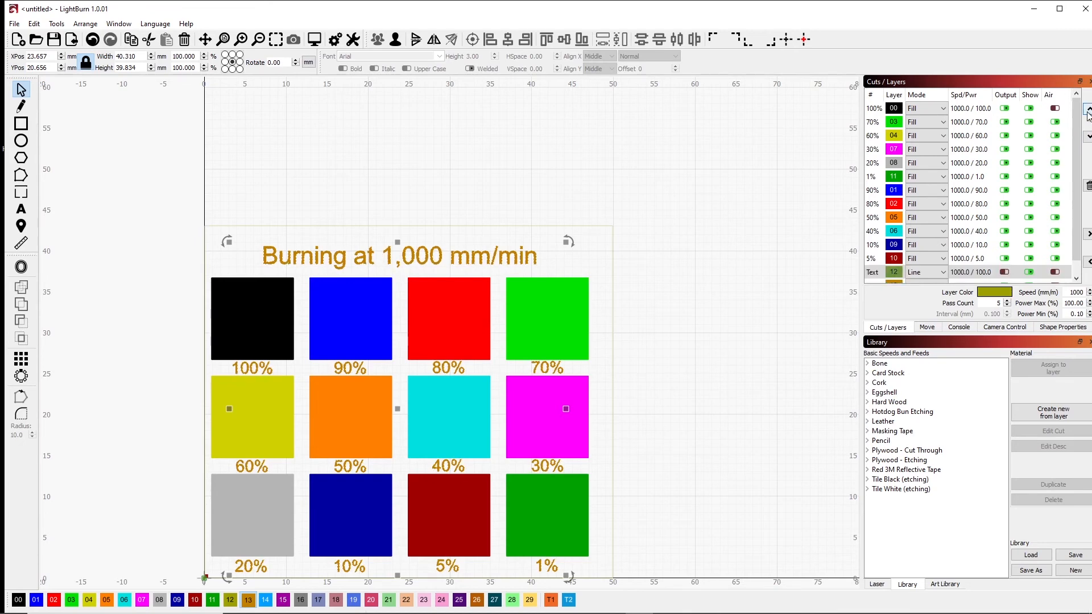
Rename layer 12 as Border, rename layer 13 as Text, and set the Text layer's speed to 5000 mm/min.
{"action": "double_click", "coordinate": [874, 274]}
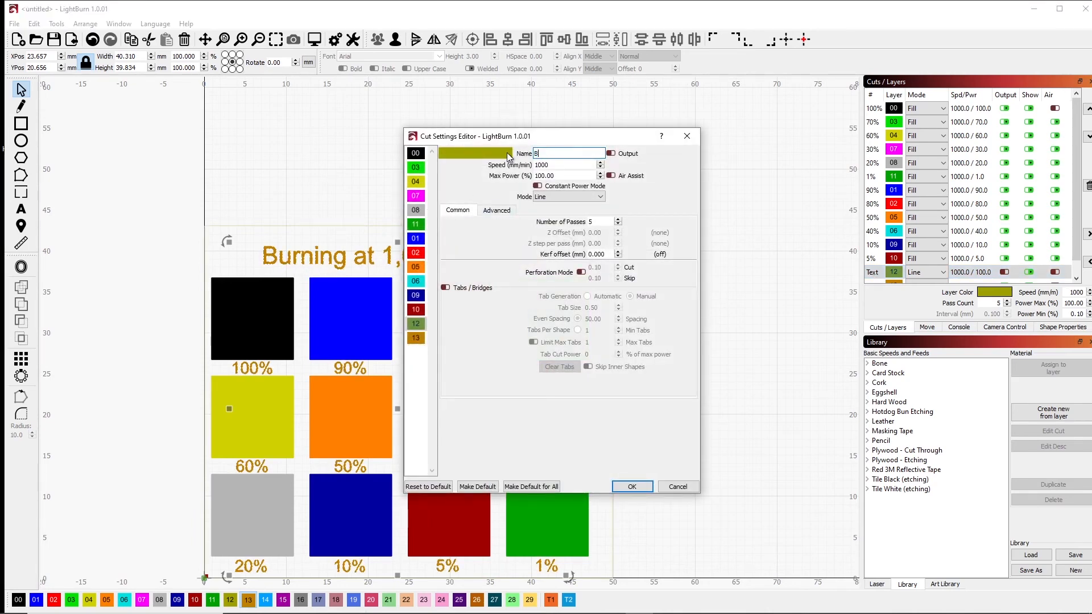
{"action": "left_click", "coordinate": [416, 339]}
{"action": "double_click", "coordinate": [540, 154]}
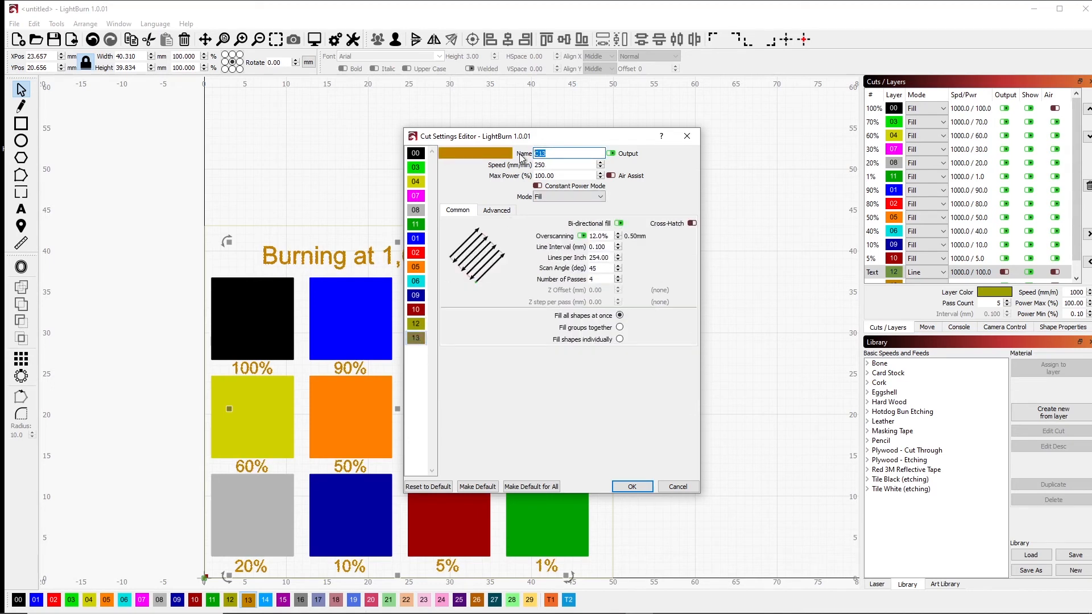
{"action": "key", "text": "Tab"}
{"action": "type", "text": "1"}
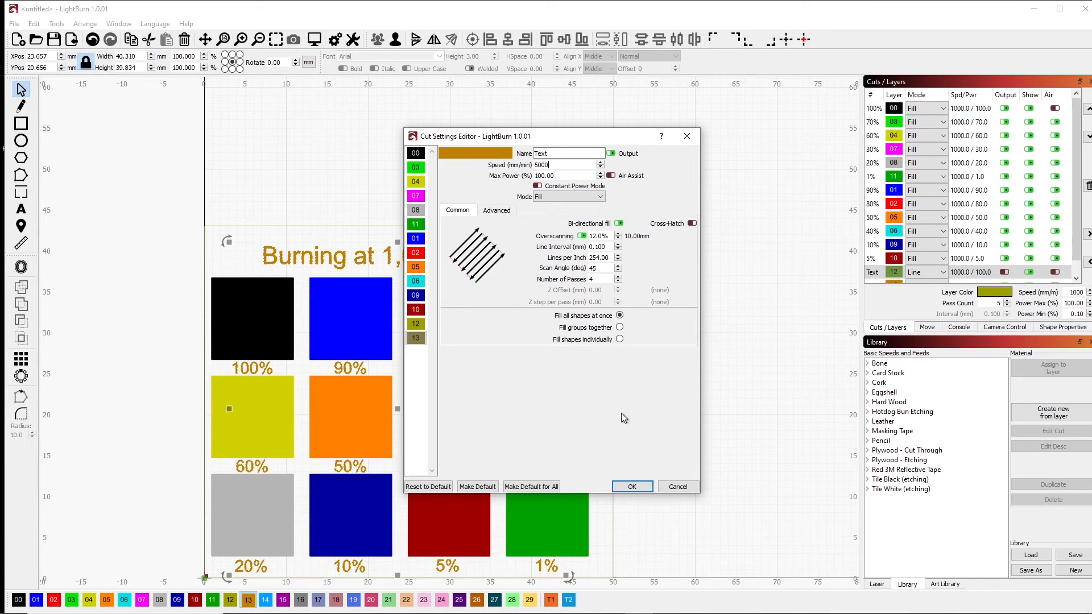
Set layer 13 to 4% overscanning, a 90-degree scan angle and 1 pass, and accept the cut settings.
{"action": "left_click", "coordinate": [619, 239]}
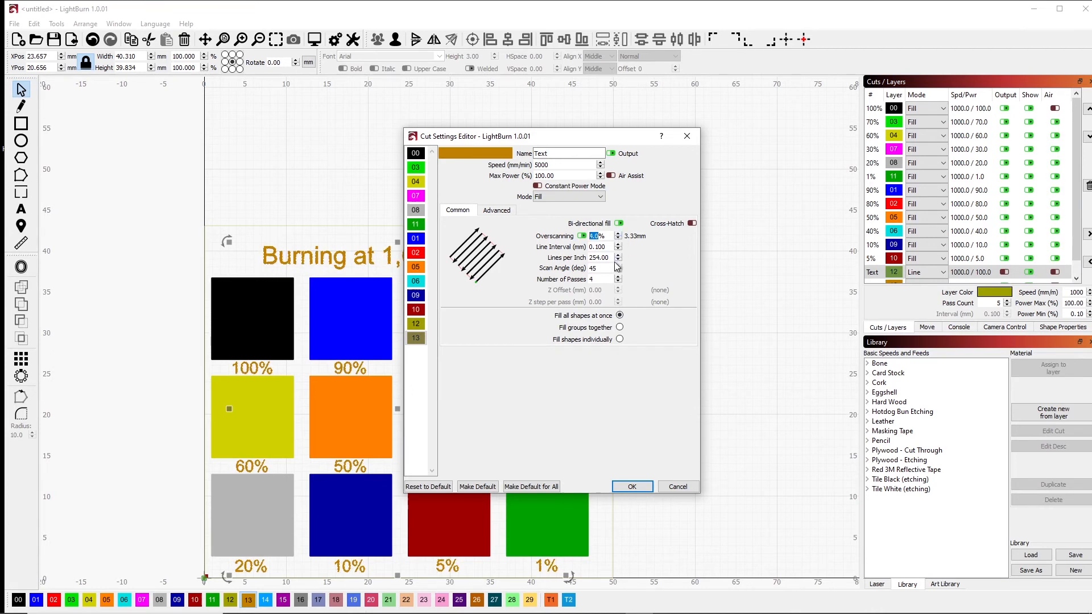
{"action": "type", "text": "90"}
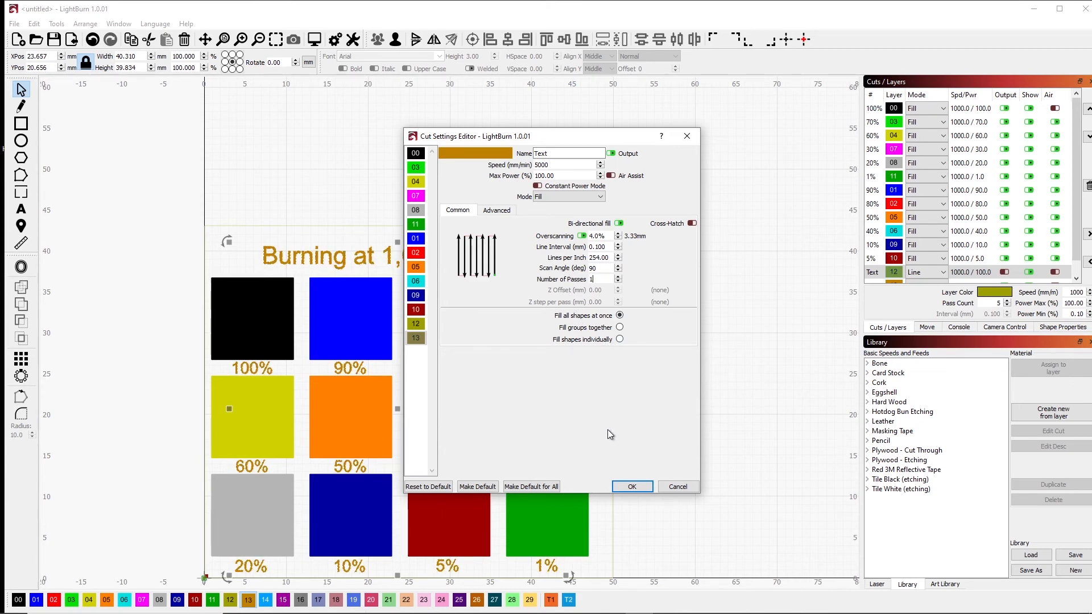
{"action": "left_click", "coordinate": [415, 323]}
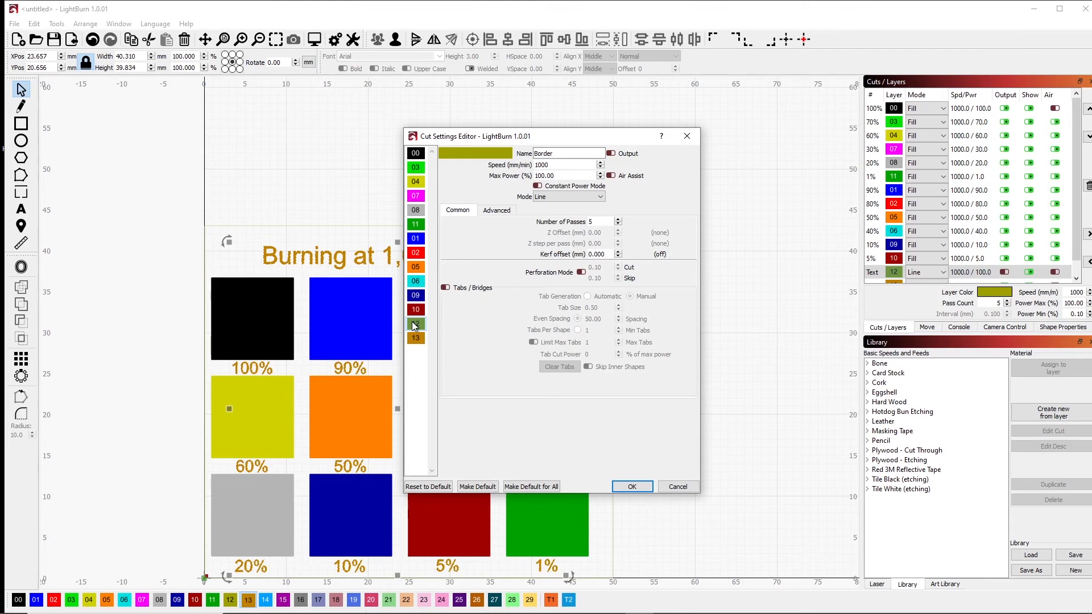
{"action": "left_click", "coordinate": [416, 311]}
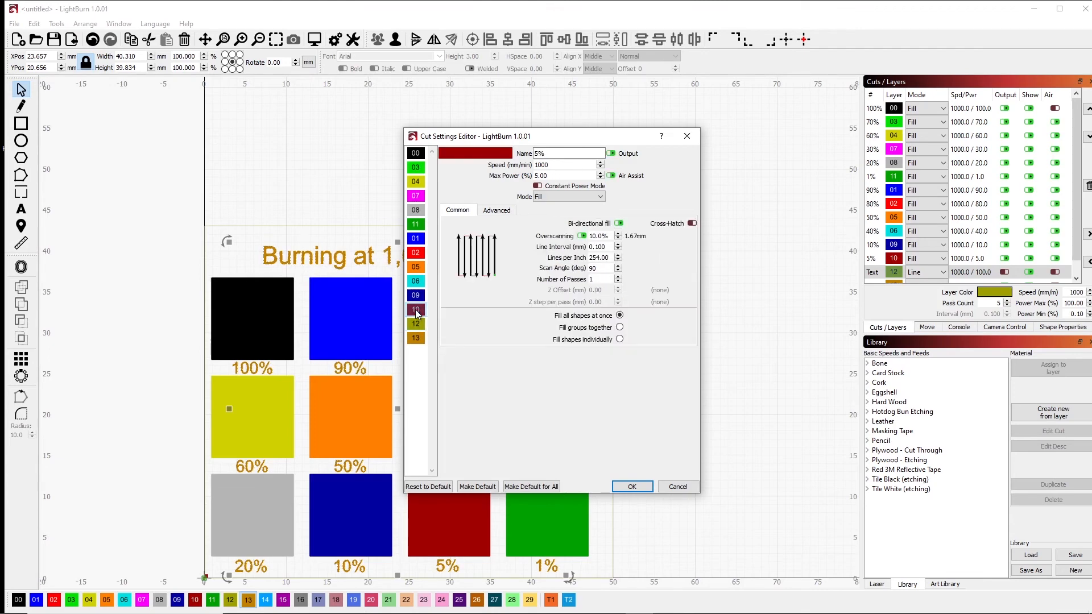
{"action": "left_click", "coordinate": [618, 485]}
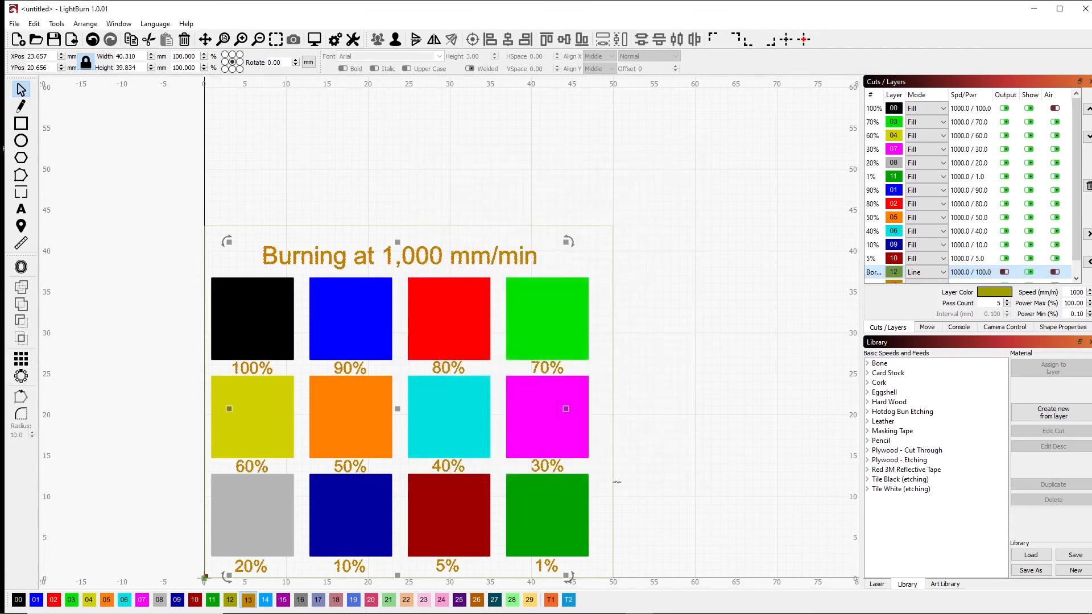
Move the Text layer to the head of the cut order, directly above the 100% layer.
{"action": "left_click", "coordinate": [645, 461]}
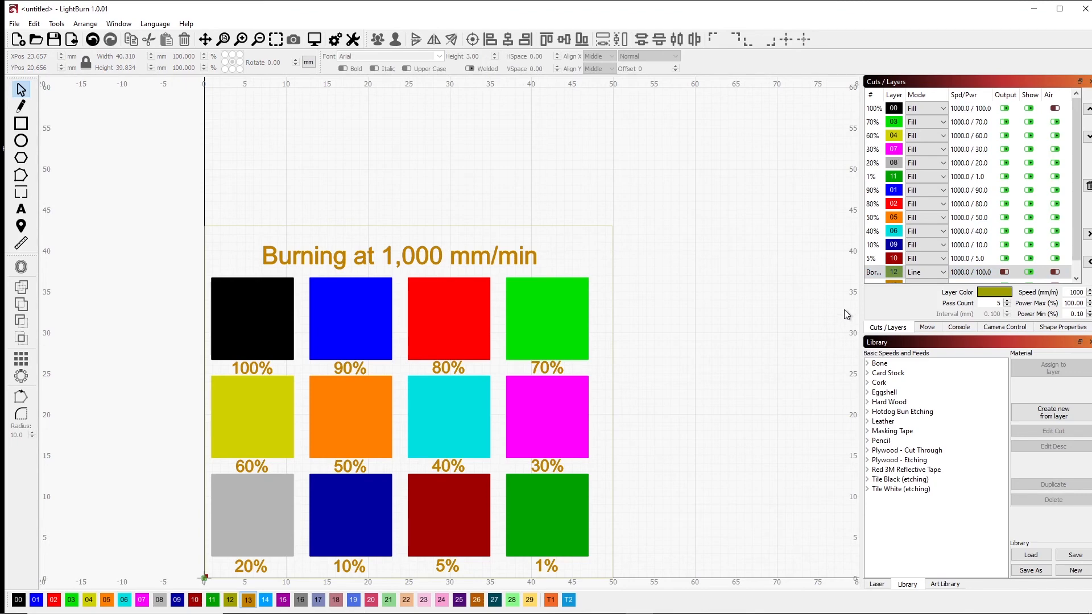
{"action": "left_click", "coordinate": [872, 281]}
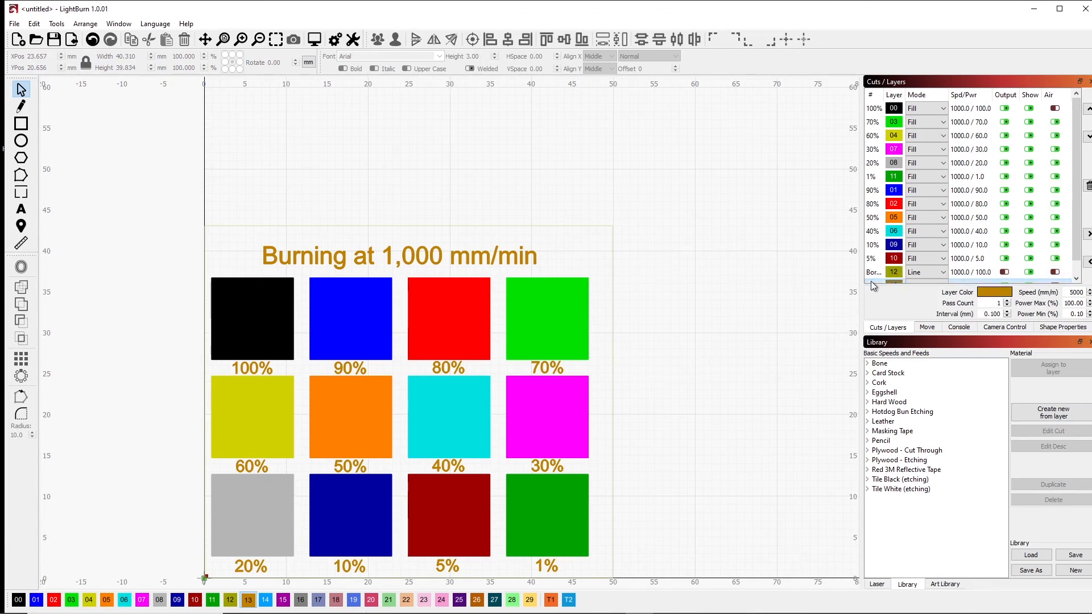
{"action": "left_click", "coordinate": [1088, 111]}
{"action": "left_click", "coordinate": [1088, 110]}
{"action": "left_click", "coordinate": [1087, 110]}
{"action": "left_click", "coordinate": [1087, 110]}
{"action": "left_click", "coordinate": [1087, 111]}
{"action": "left_click", "coordinate": [1088, 111]}
{"action": "left_click", "coordinate": [1088, 110]}
{"action": "left_click", "coordinate": [1087, 110]}
{"action": "left_click", "coordinate": [1088, 110]}
{"action": "left_click", "coordinate": [1087, 110]}
{"action": "left_click", "coordinate": [1088, 110]}
{"action": "left_click", "coordinate": [1087, 110]}
{"action": "left_click", "coordinate": [1087, 110]}
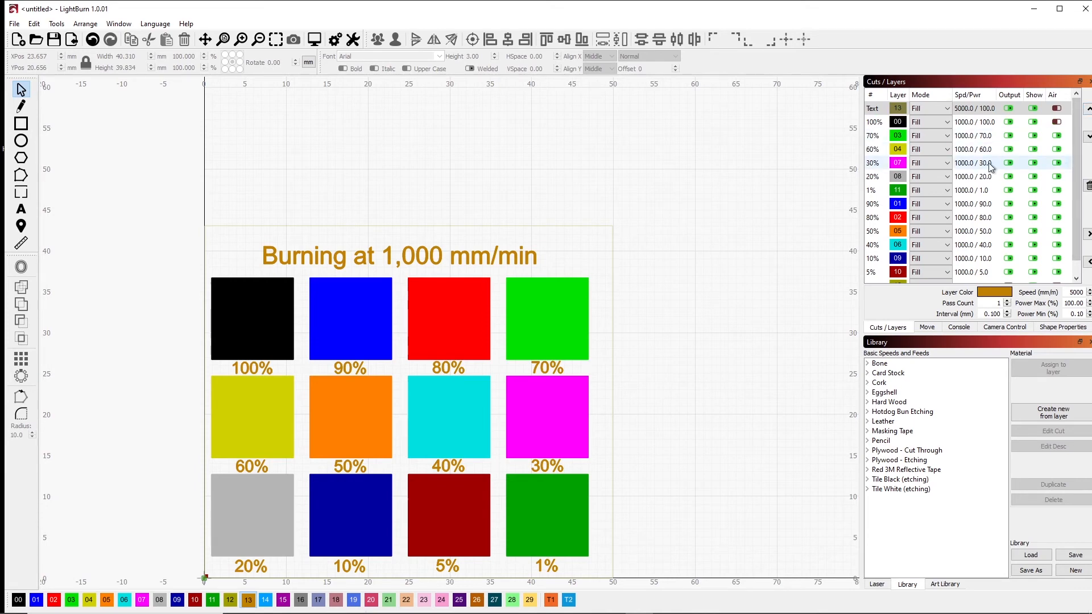
Review the ordering options in the laser's cut optimization settings and close them without changes.
{"action": "left_click_drag", "start_coordinate": [863, 301], "coordinate": [840, 307]}
{"action": "left_click", "coordinate": [1057, 10]}
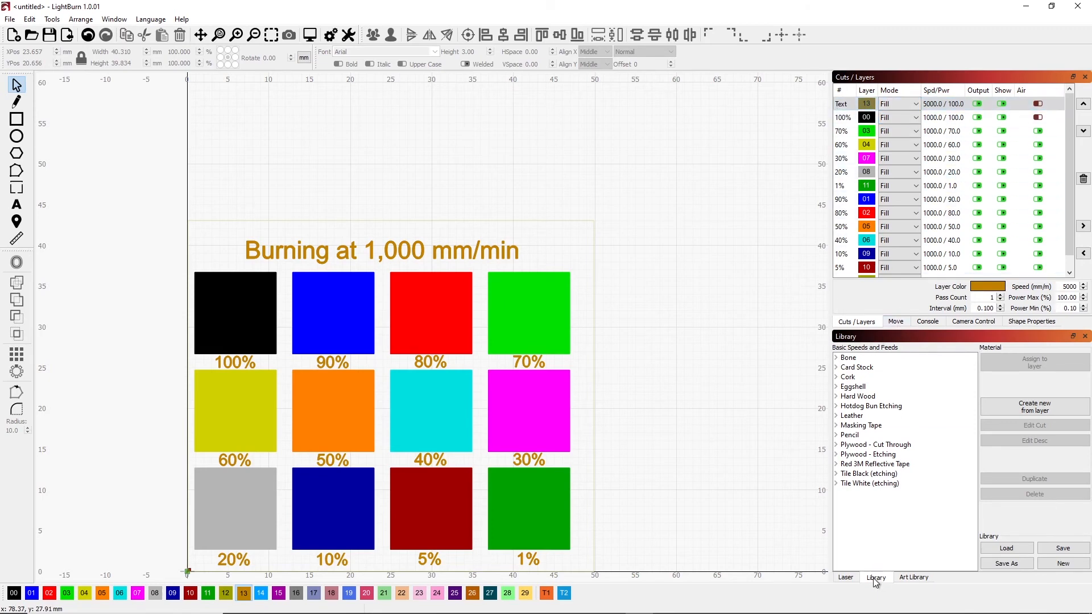
{"action": "left_click", "coordinate": [845, 578]}
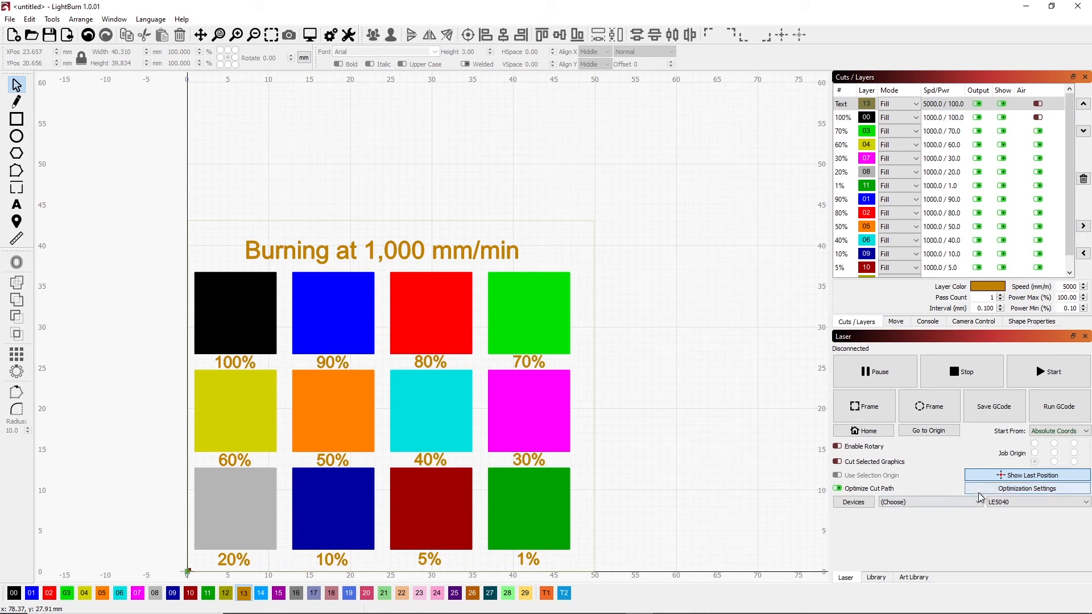
{"action": "left_click", "coordinate": [997, 490]}
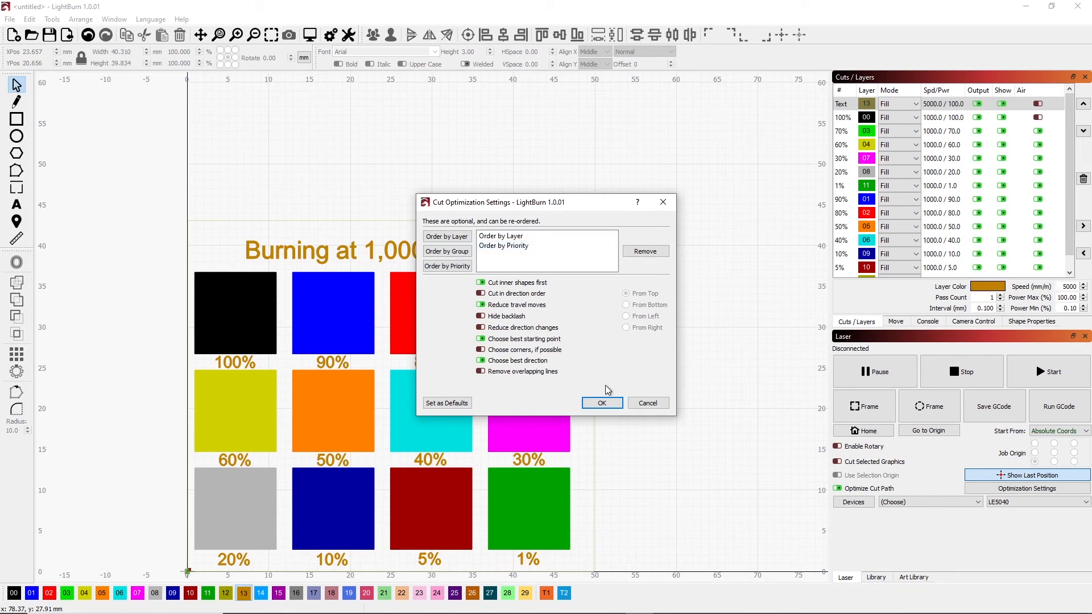
{"action": "left_click", "coordinate": [649, 404]}
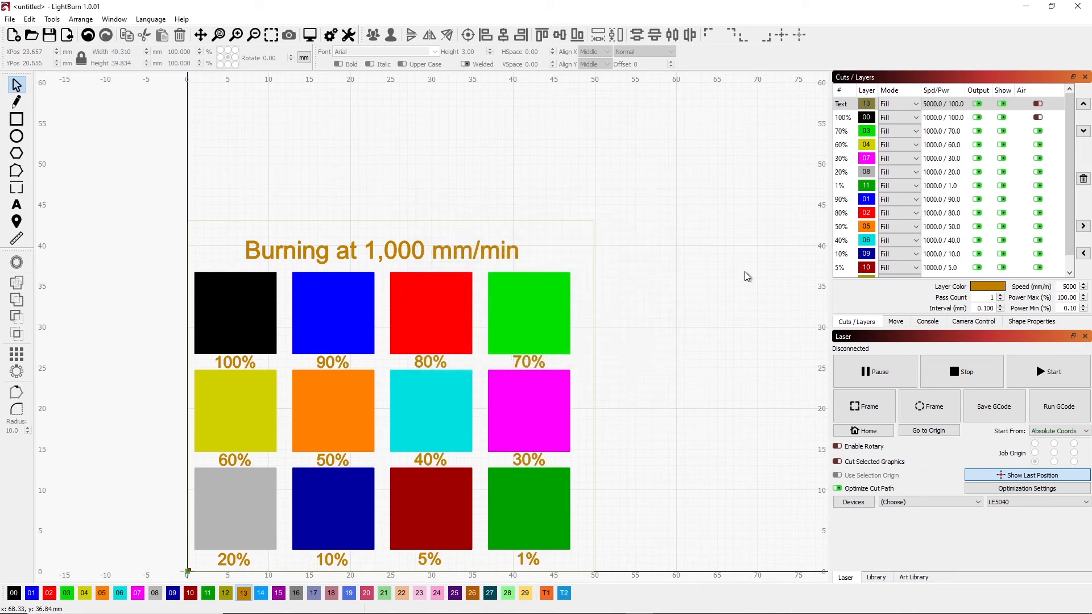
Preview the burn of the complete power test grid, including its time estimate, and close the preview.
{"action": "key", "text": "alt+p"}
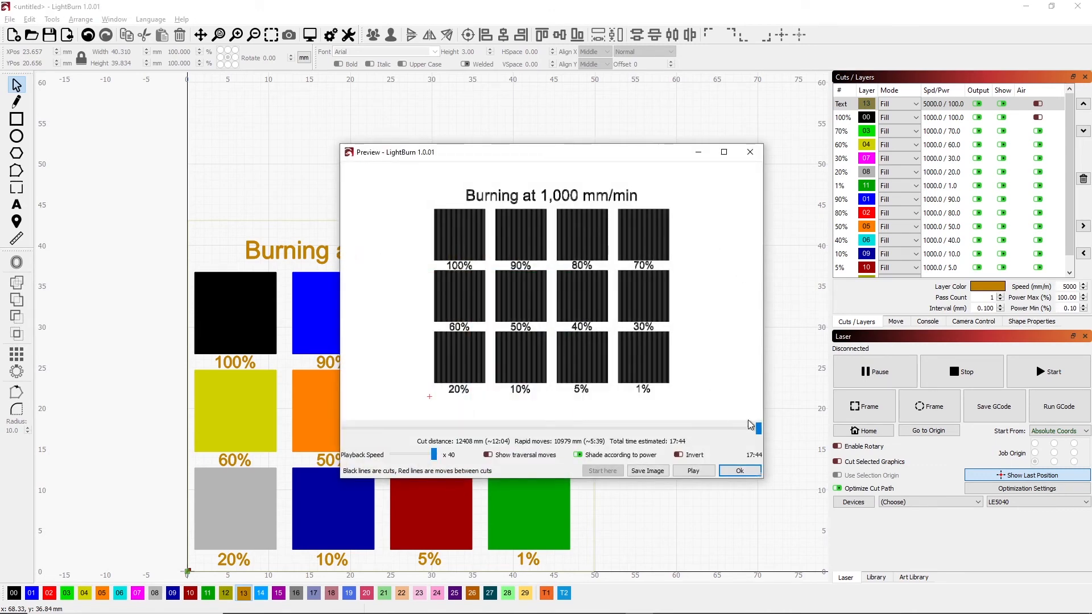
{"action": "mouse_move", "coordinate": [759, 431]}
{"action": "left_mouse_down"}
{"action": "mouse_move", "coordinate": [322, 429]}
{"action": "mouse_move", "coordinate": [429, 443]}
{"action": "mouse_move", "coordinate": [759, 443]}
{"action": "mouse_move", "coordinate": [762, 453]}
{"action": "left_mouse_up"}
{"action": "left_click", "coordinate": [740, 471]}
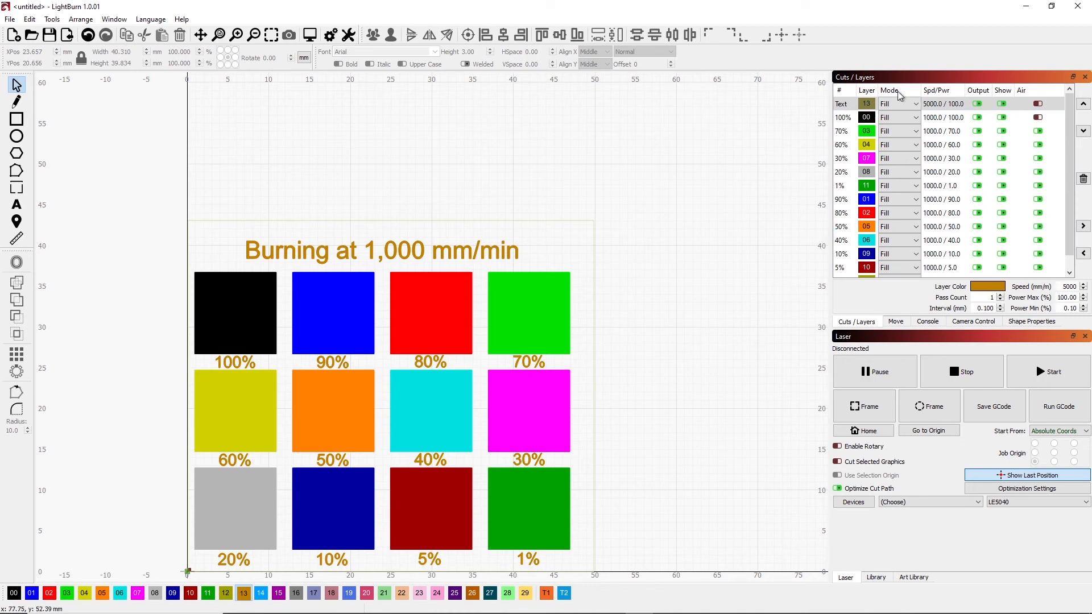
Move the 90% layer up the cut order so it sits directly below the 100% layer.
{"action": "left_click", "coordinate": [854, 203]}
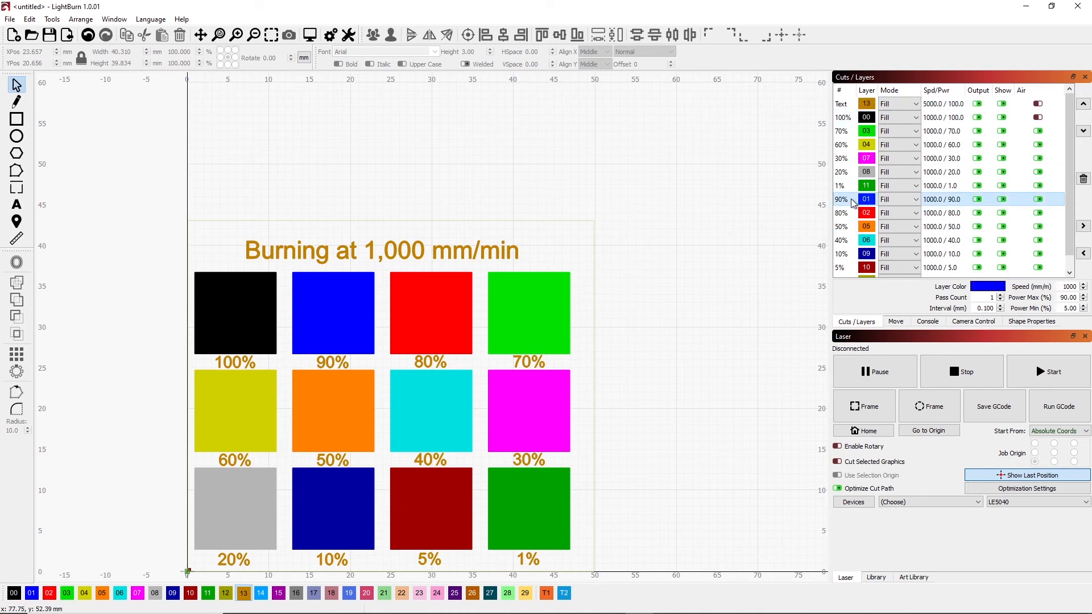
{"action": "left_click", "coordinate": [1084, 104]}
{"action": "left_click", "coordinate": [1084, 104]}
{"action": "left_click", "coordinate": [1084, 104]}
{"action": "left_click", "coordinate": [1083, 104]}
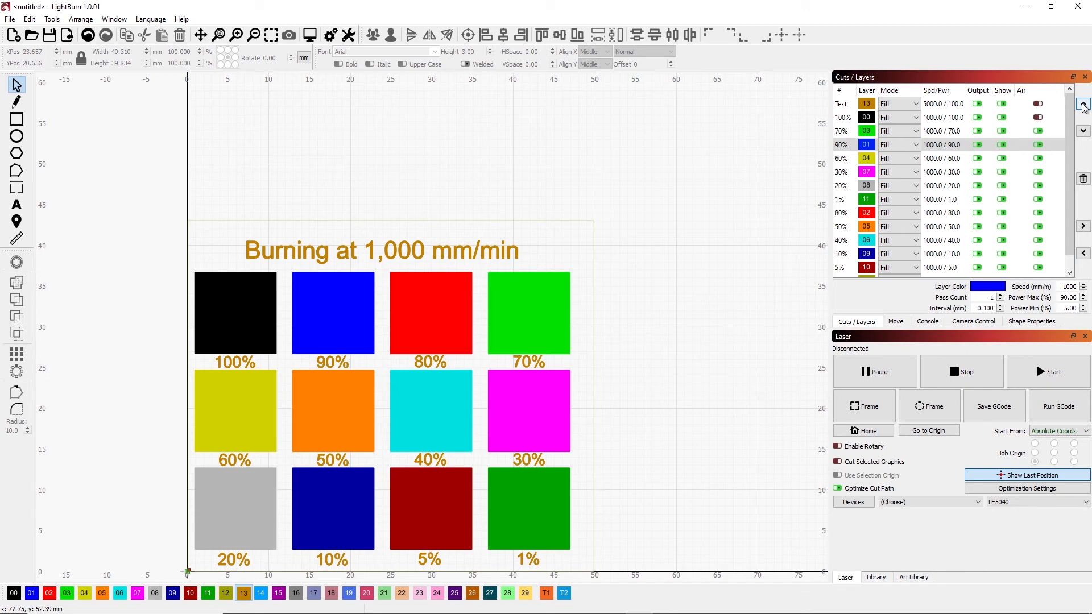
{"action": "left_click", "coordinate": [1083, 104]}
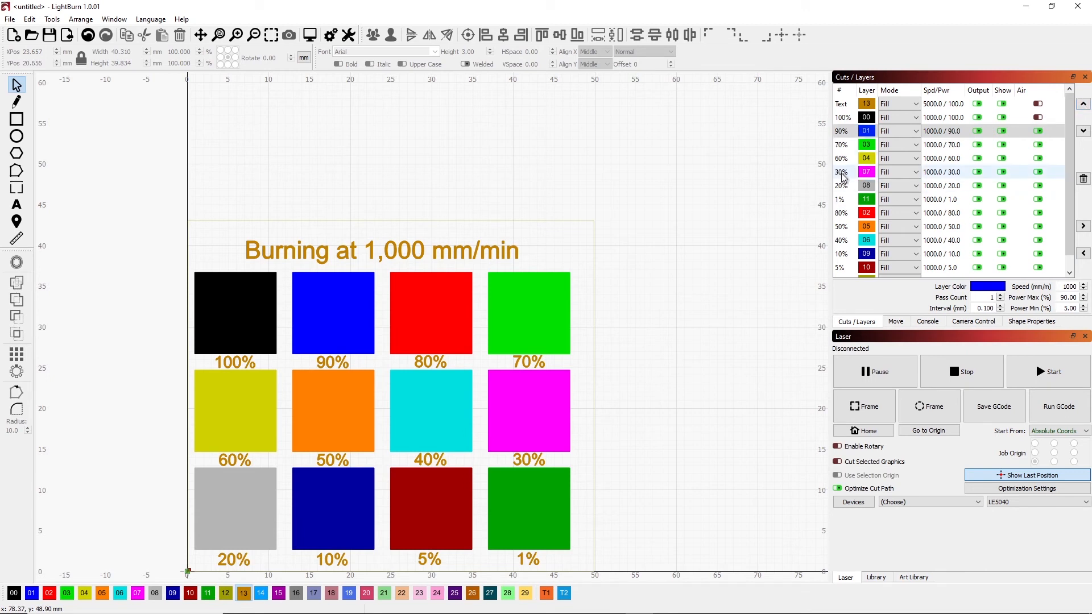
Move the 80% layer up the cut order so it sits between the 90% and 70% layers.
{"action": "left_click", "coordinate": [841, 213]}
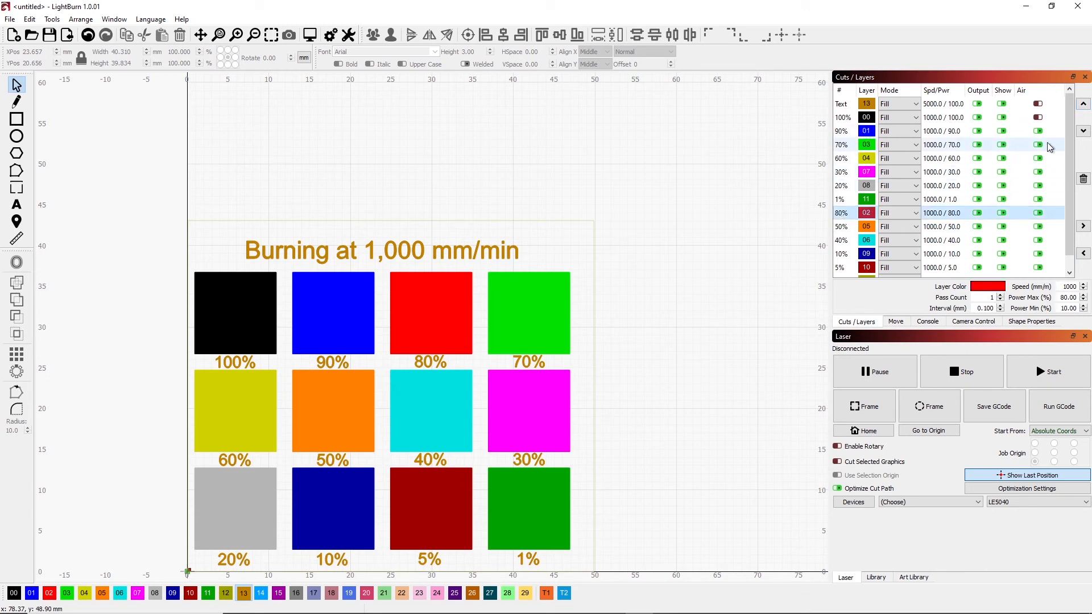
{"action": "left_click", "coordinate": [1084, 104]}
{"action": "left_click", "coordinate": [1084, 105]}
{"action": "left_click", "coordinate": [1084, 104]}
{"action": "left_click", "coordinate": [1084, 104]}
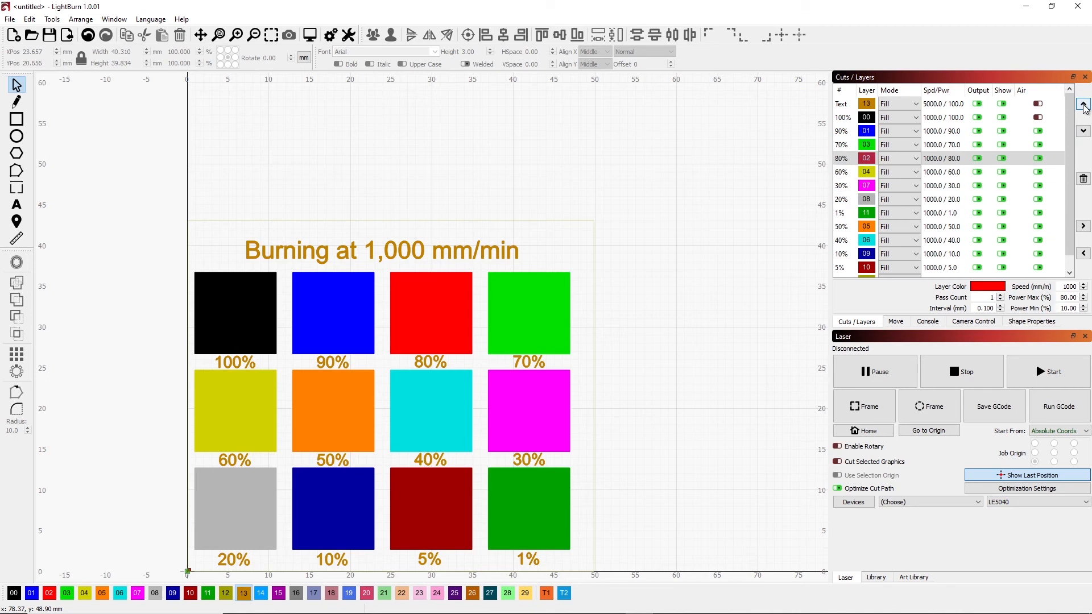
{"action": "left_click", "coordinate": [1084, 104]}
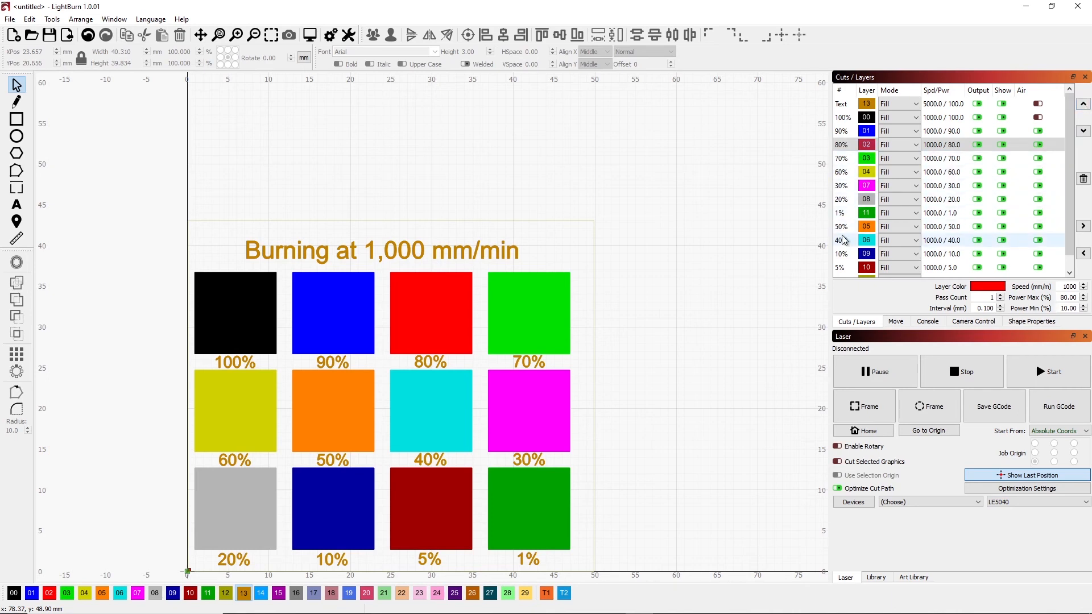
Move the 50% layer up the cut order so it sits directly below the 60% layer.
{"action": "left_click", "coordinate": [843, 254]}
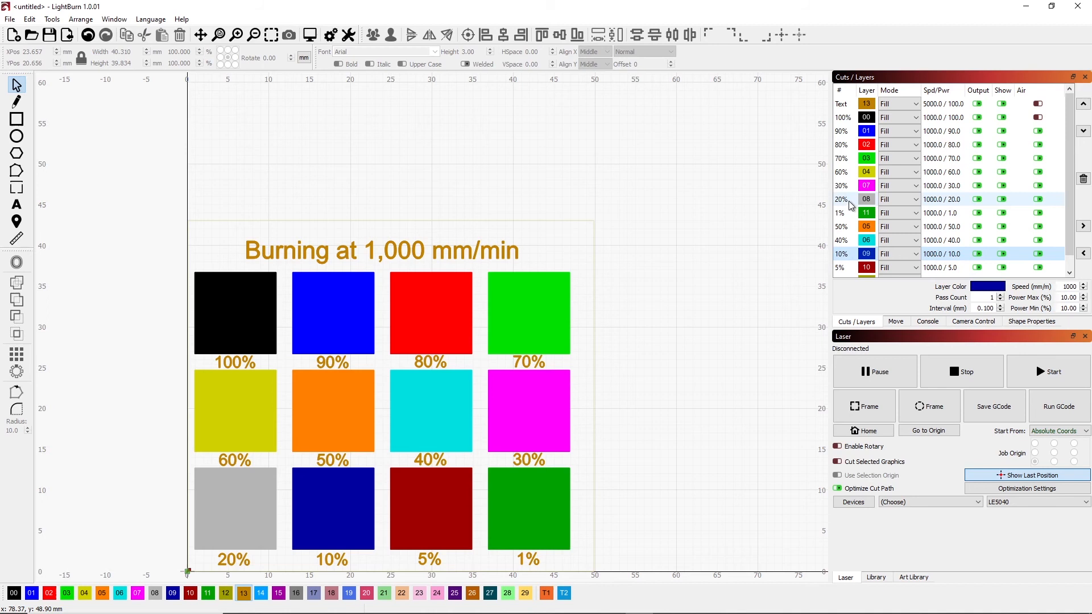
{"action": "left_click", "coordinate": [852, 233]}
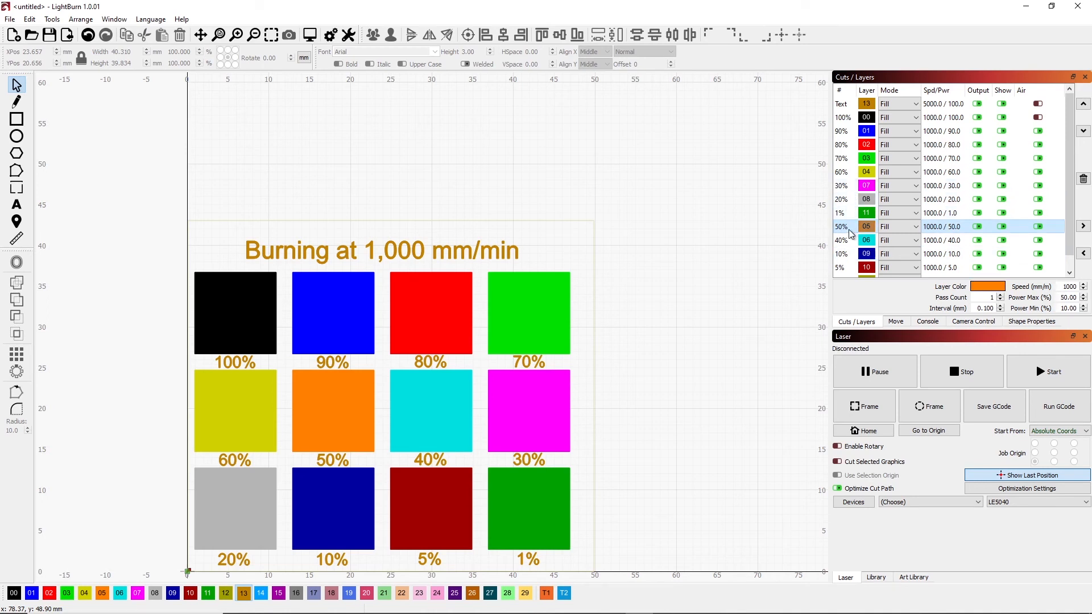
{"action": "left_click", "coordinate": [1083, 103]}
{"action": "left_click", "coordinate": [1083, 103]}
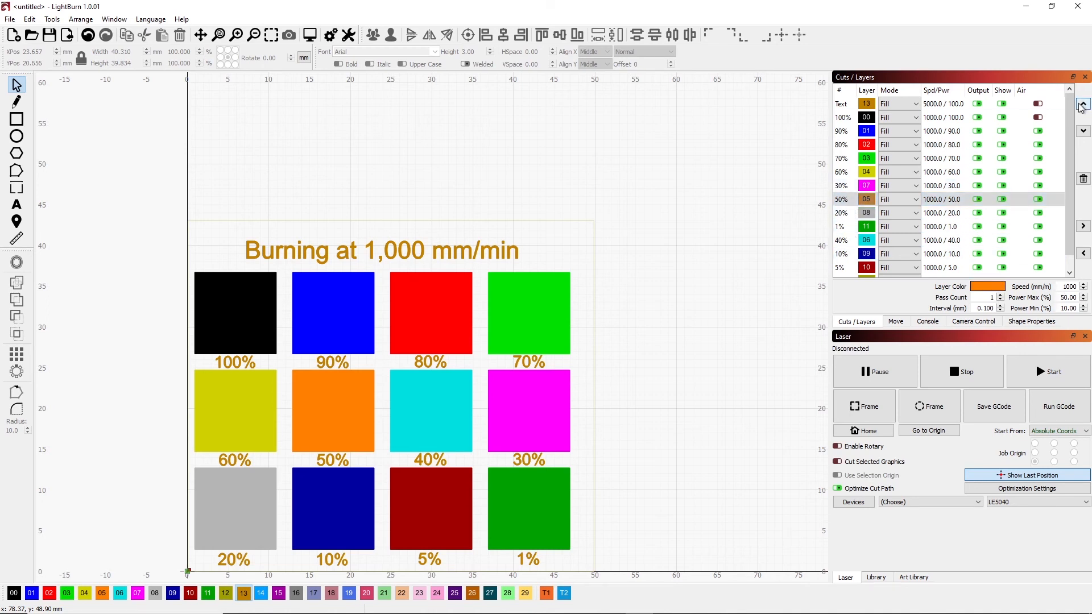
{"action": "left_click", "coordinate": [1083, 102]}
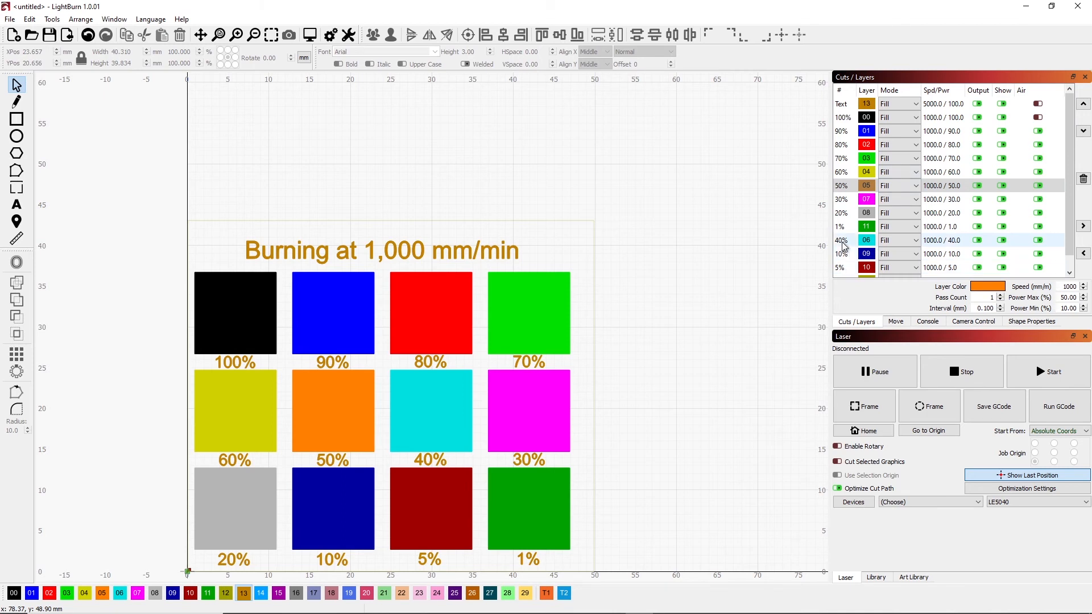
Move the 40% layer up the cut order so it sits between the 50% and 30% layers.
{"action": "left_click", "coordinate": [939, 240]}
{"action": "left_click", "coordinate": [1083, 103]}
{"action": "left_click", "coordinate": [1083, 103]}
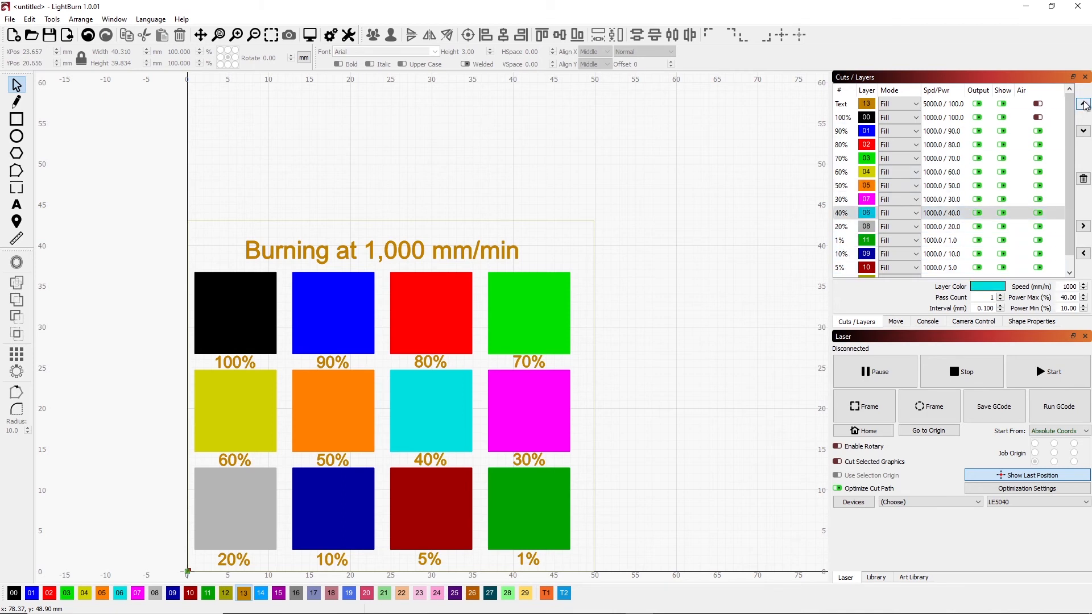
{"action": "left_click", "coordinate": [1083, 103]}
Reorder the lowest power layers so 10% follows 20% and 1% comes after 5%, just above Border.
{"action": "left_click", "coordinate": [846, 257]}
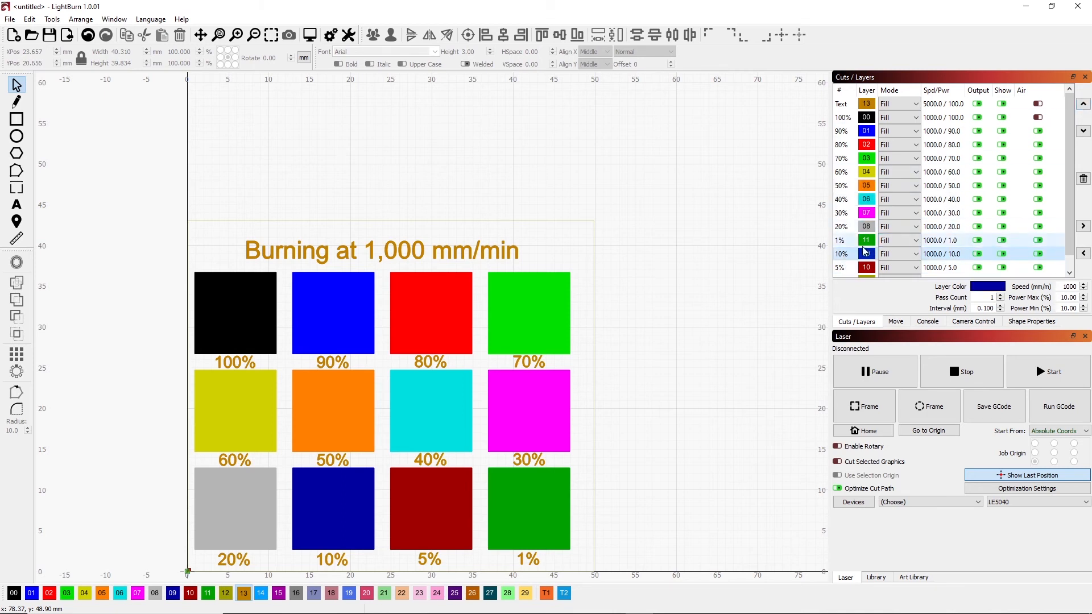
{"action": "left_click", "coordinate": [1083, 104]}
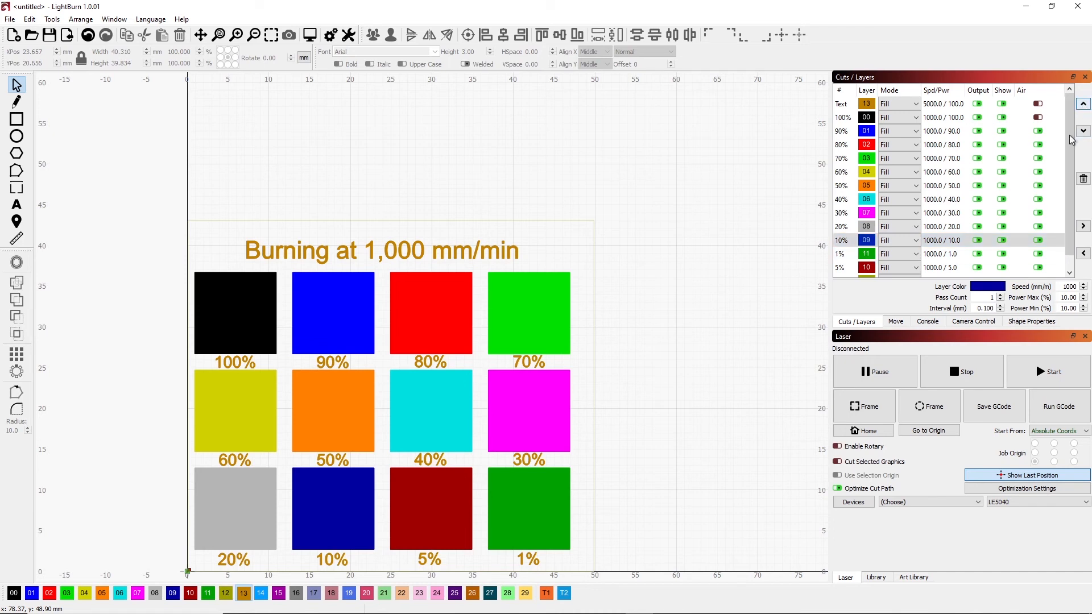
{"action": "left_click", "coordinate": [853, 254]}
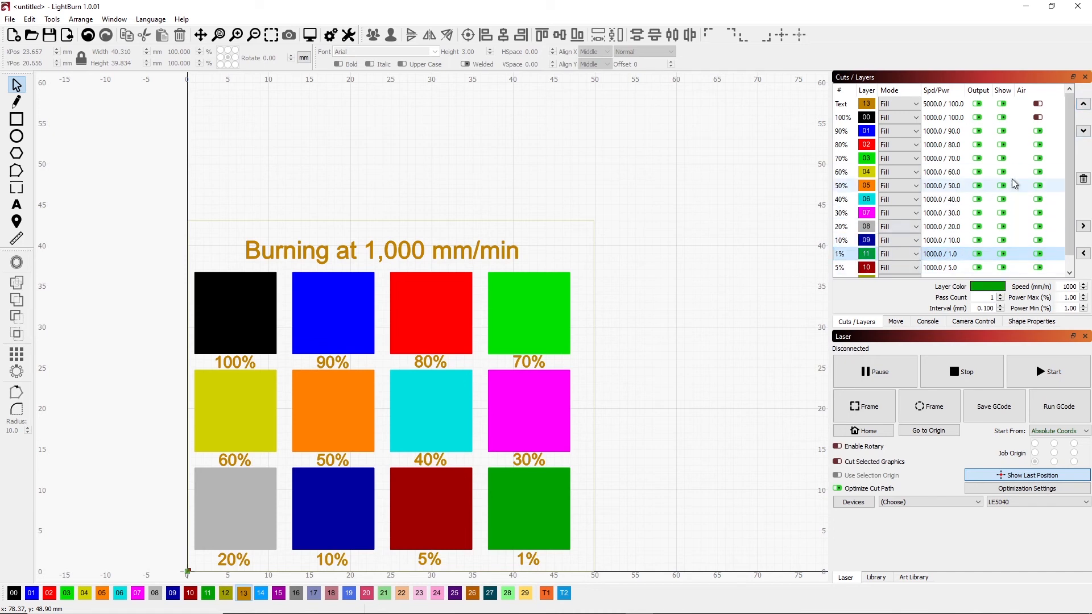
{"action": "left_click", "coordinate": [1083, 134]}
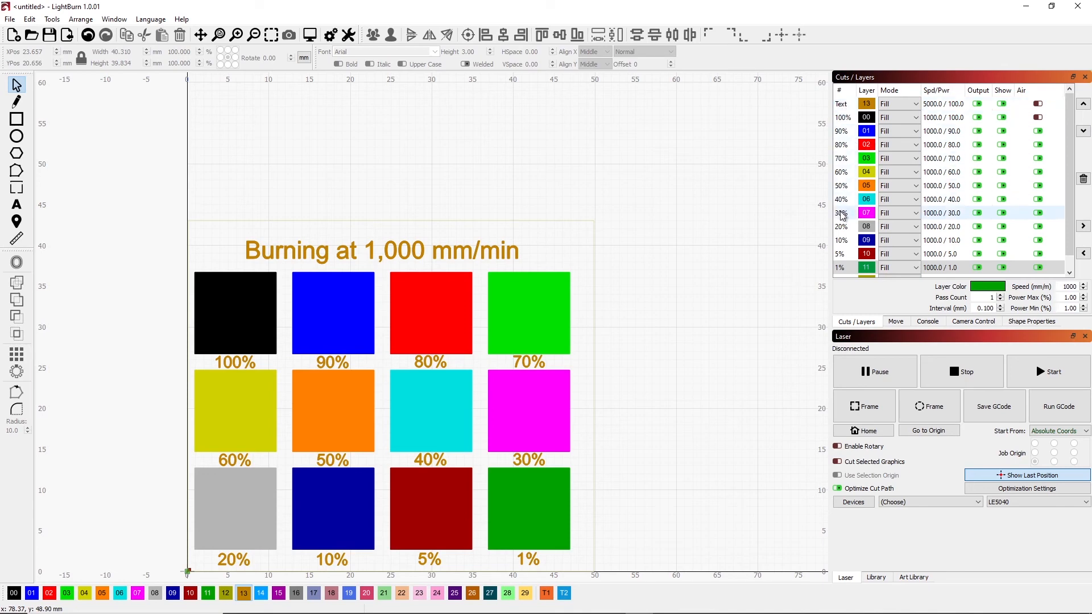
{"action": "scroll", "coordinate": [846, 271], "scroll_direction": "down", "scroll_amount": 1}
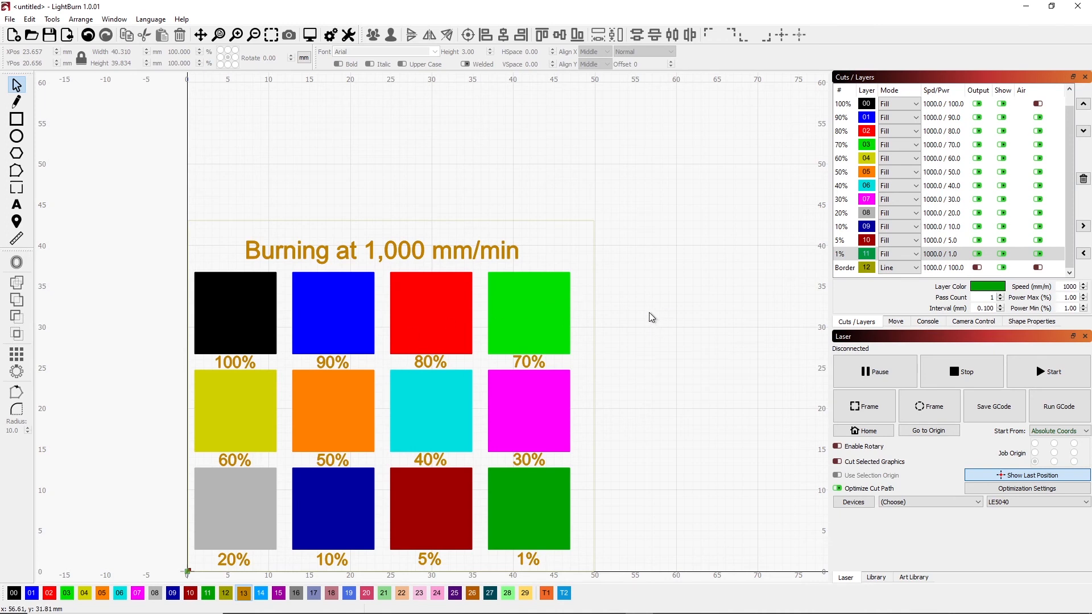
Ungroup the text objects and edit the title to read "Burning at 2,500 mm/min".
{"action": "left_click", "coordinate": [370, 252]}
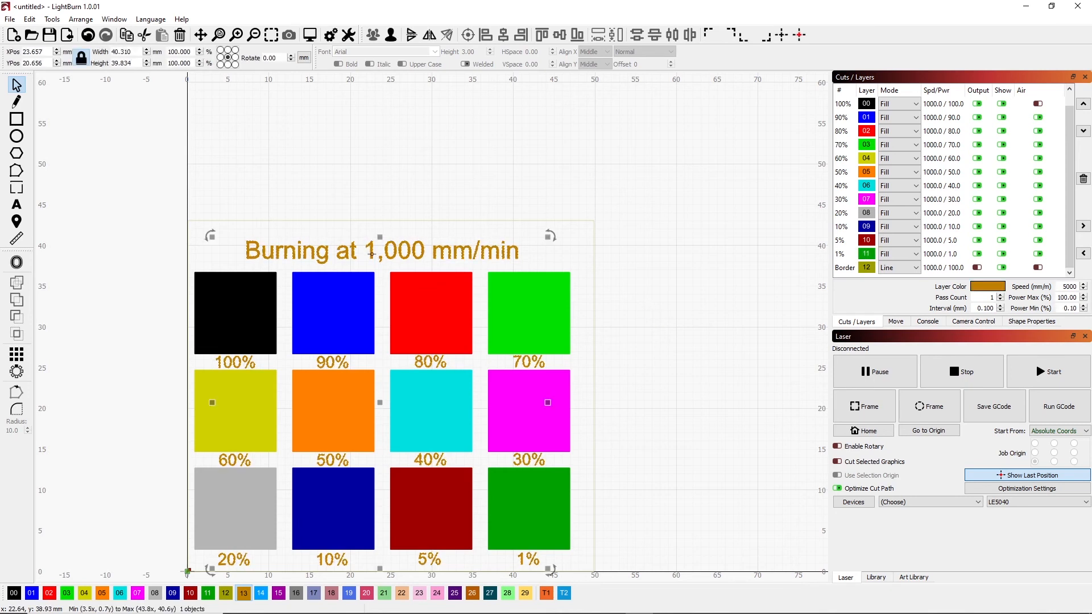
{"action": "left_click", "coordinate": [390, 35]}
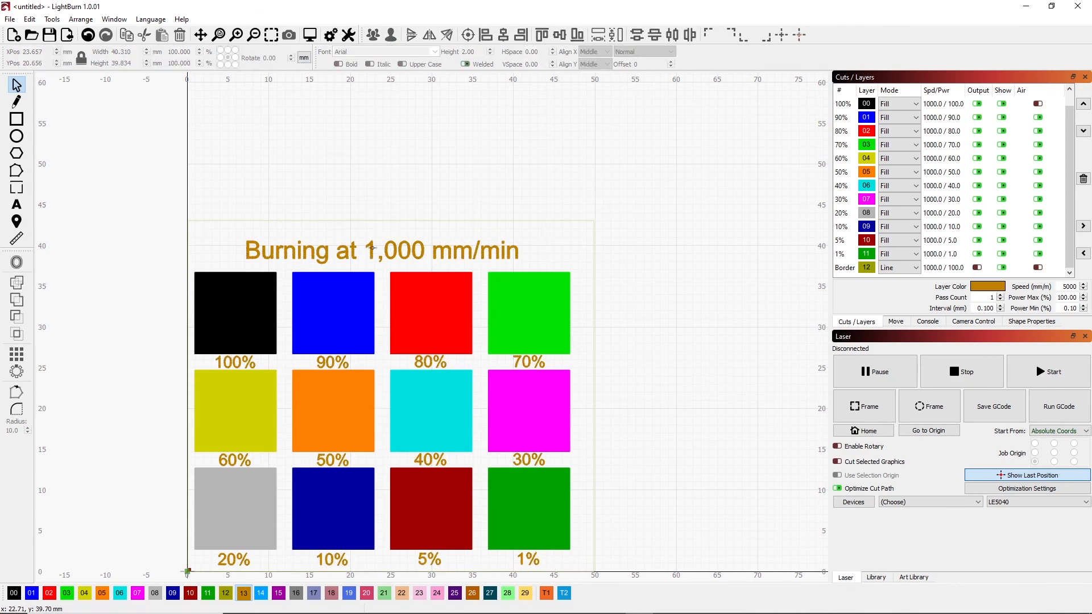
{"action": "double_click", "coordinate": [374, 251]}
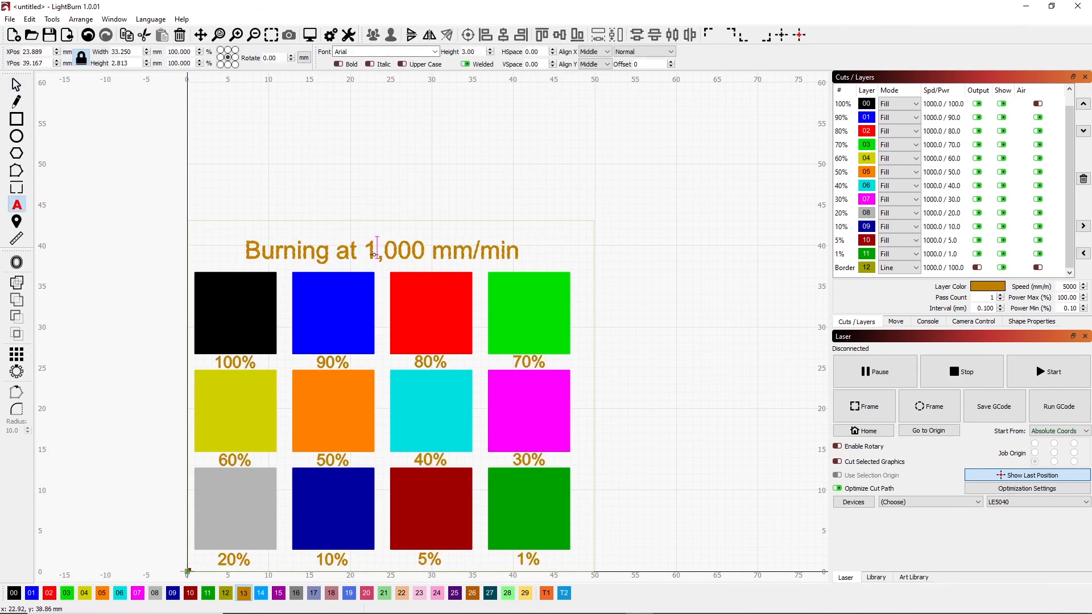
{"action": "type", "text": "2,5"}
{"action": "key", "text": "Delete"}
In the cut settings, set the speed of the 100%, 90%, 80% and 70% layers to 2500 mm/min.
{"action": "double_click", "coordinate": [848, 104]}
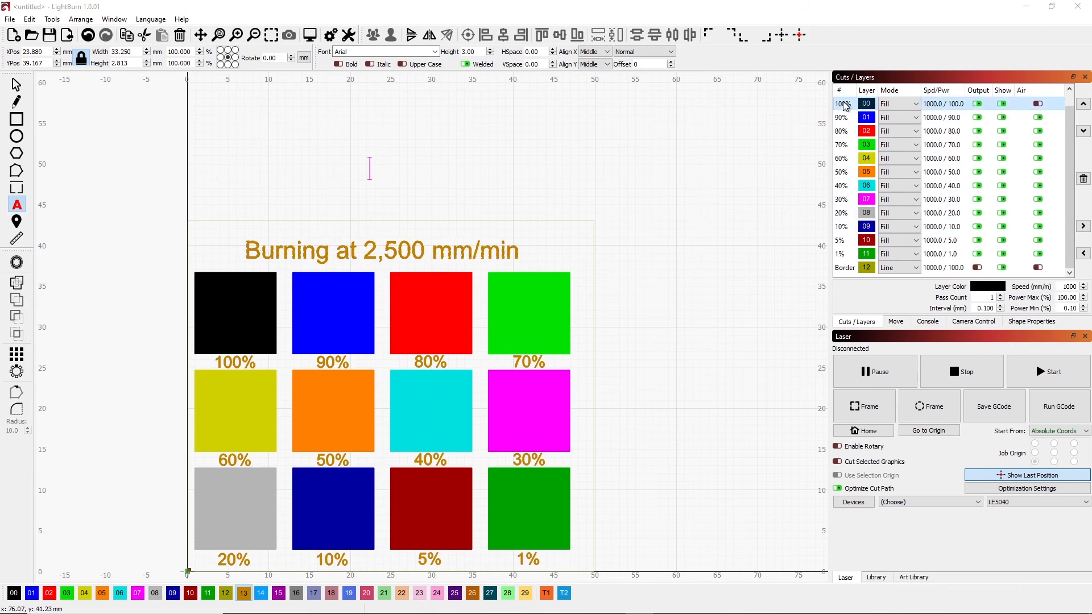
{"action": "key", "text": "Tab"}
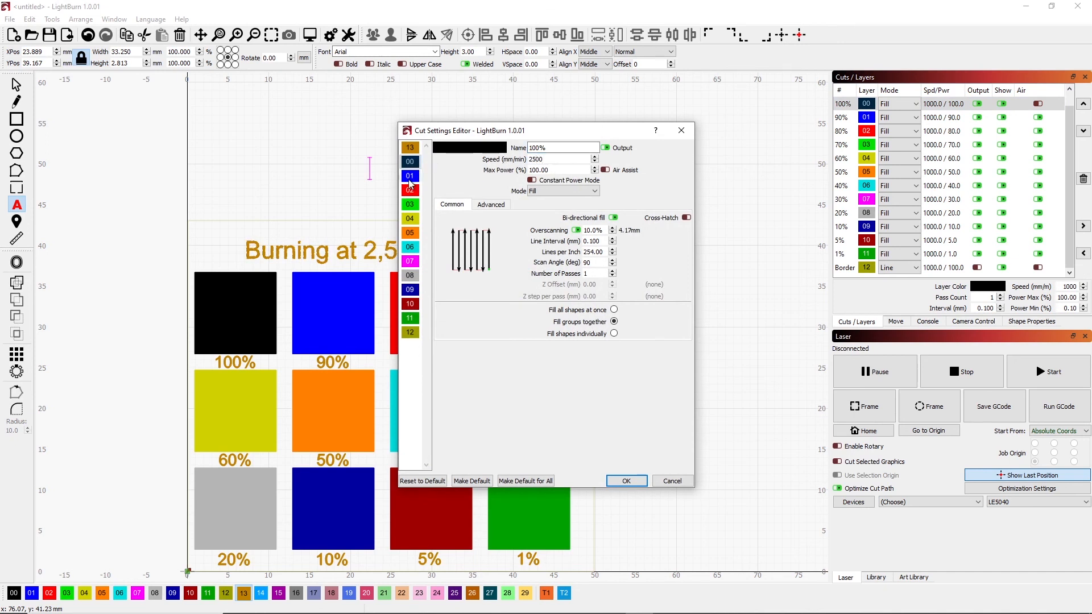
{"action": "left_click", "coordinate": [411, 178]}
{"action": "type", "text": "2500"}
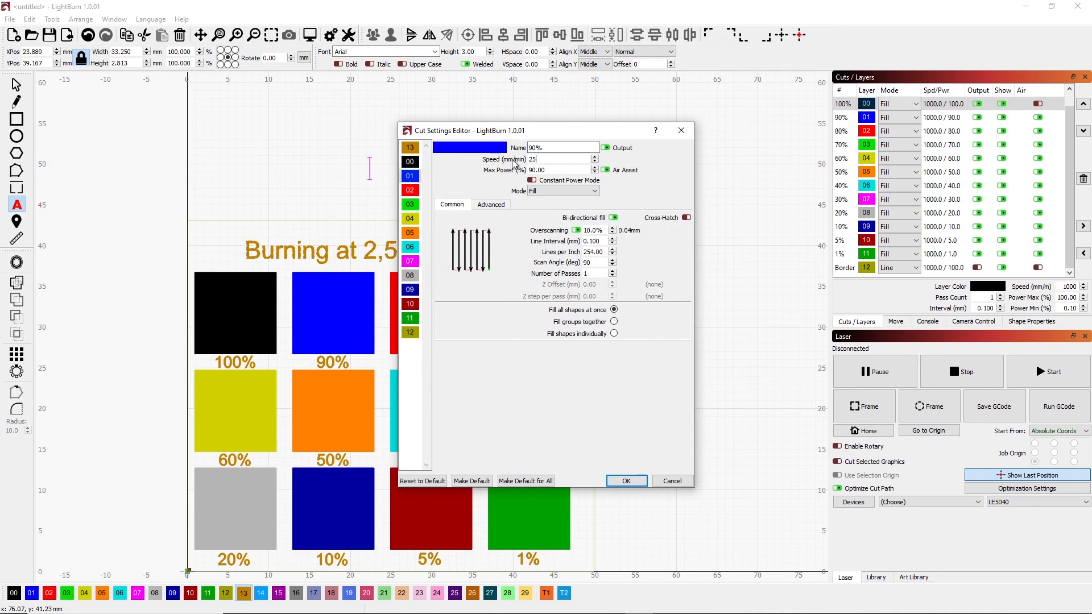
{"action": "left_click", "coordinate": [410, 190]}
{"action": "double_click", "coordinate": [544, 160]}
{"action": "type", "text": "2500"}
{"action": "left_click", "coordinate": [410, 204]}
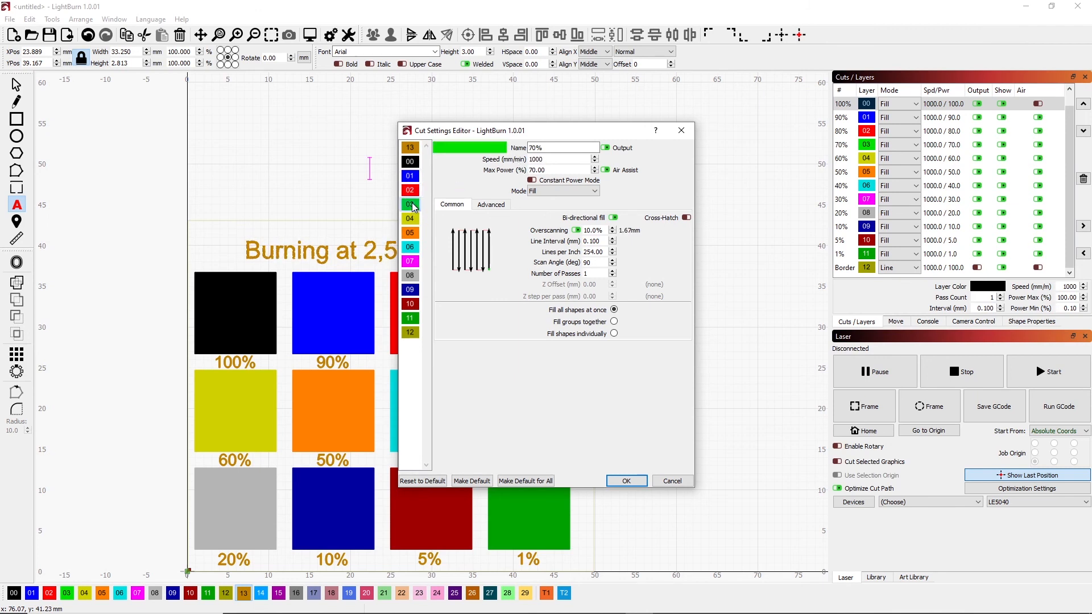
{"action": "double_click", "coordinate": [537, 160]}
{"action": "type", "text": "2500"}
Set the speed of the 60%, 50%, 40% and 30% layers to 2500 mm/min.
{"action": "left_click", "coordinate": [408, 219]}
{"action": "left_click_drag", "start_coordinate": [544, 160], "coordinate": [515, 162]}
{"action": "type", "text": "2500"}
{"action": "left_click", "coordinate": [409, 232]}
{"action": "type", "text": "2500"}
{"action": "left_click", "coordinate": [410, 247]}
{"action": "type", "text": "2500"}
{"action": "left_click", "coordinate": [409, 262]}
{"action": "type", "text": "2500"}
Set the speed of the 20%, 10%, 5% and 1% layers to 2500 mm/min and accept the cut settings.
{"action": "left_click", "coordinate": [410, 292]}
{"action": "type", "text": "2500"}
{"action": "left_click", "coordinate": [411, 304]}
{"action": "type", "text": "2500"}
{"action": "left_click", "coordinate": [411, 318]}
{"action": "type", "text": "2500"}
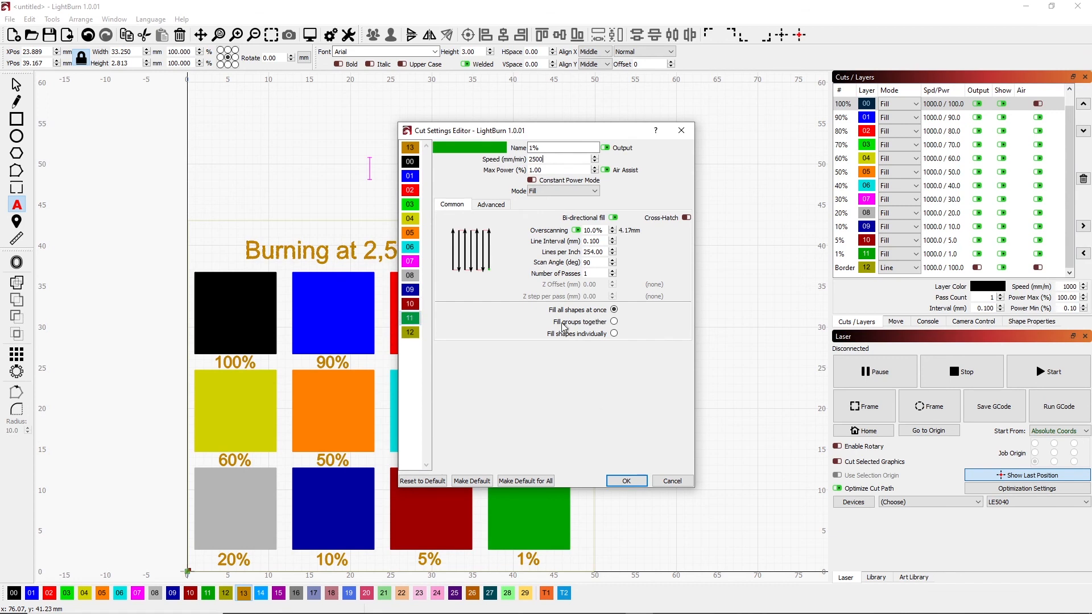
{"action": "left_click", "coordinate": [628, 481]}
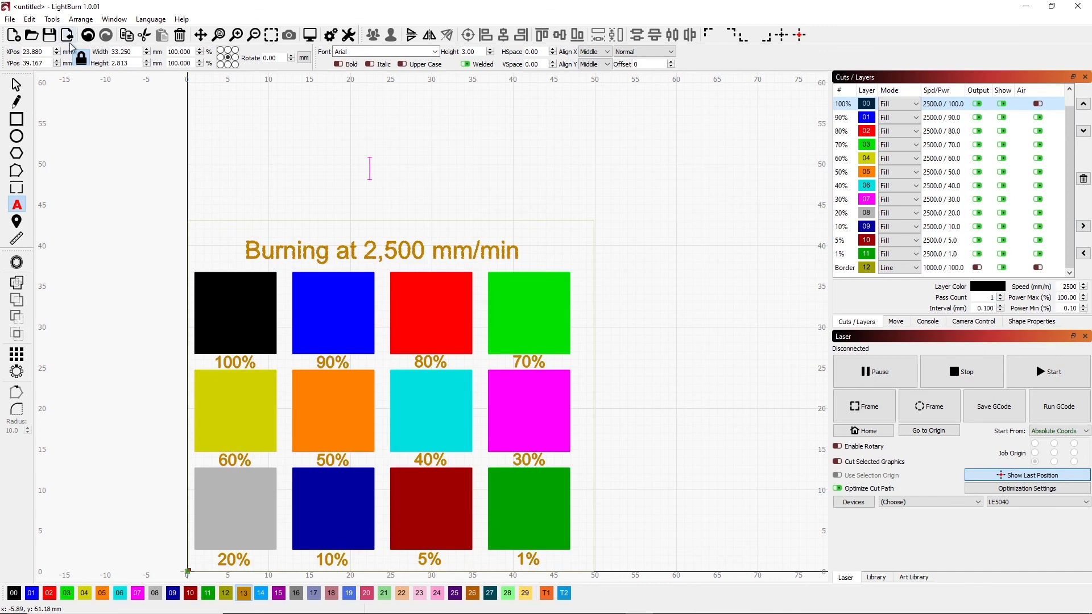
Look over the saved Power Test projects in the cnc folder and leave without opening one.
{"action": "left_click", "coordinate": [38, 41]}
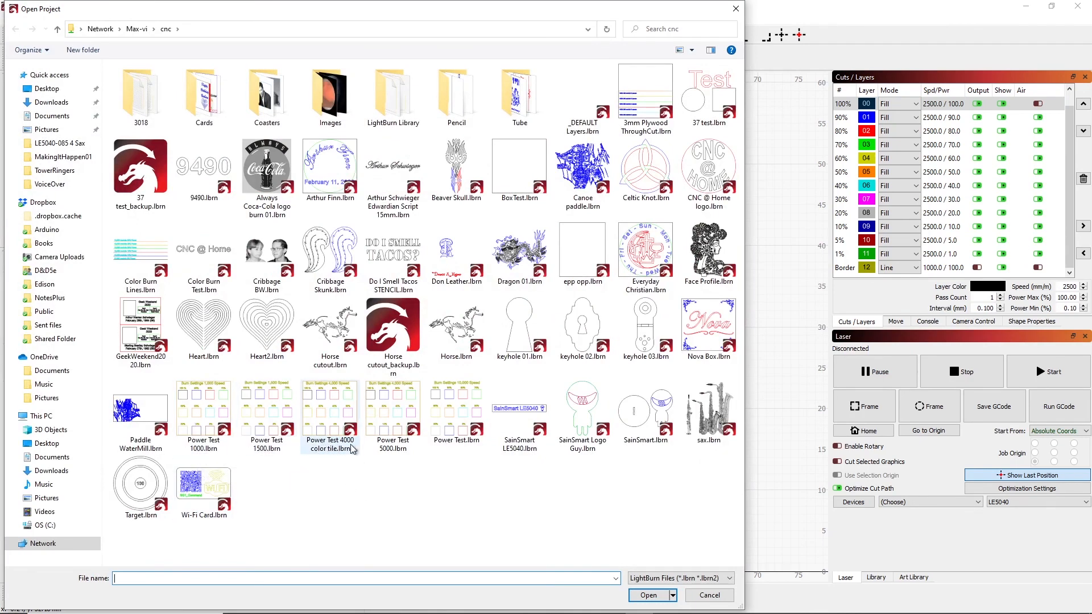
{"action": "left_click", "coordinate": [703, 595]}
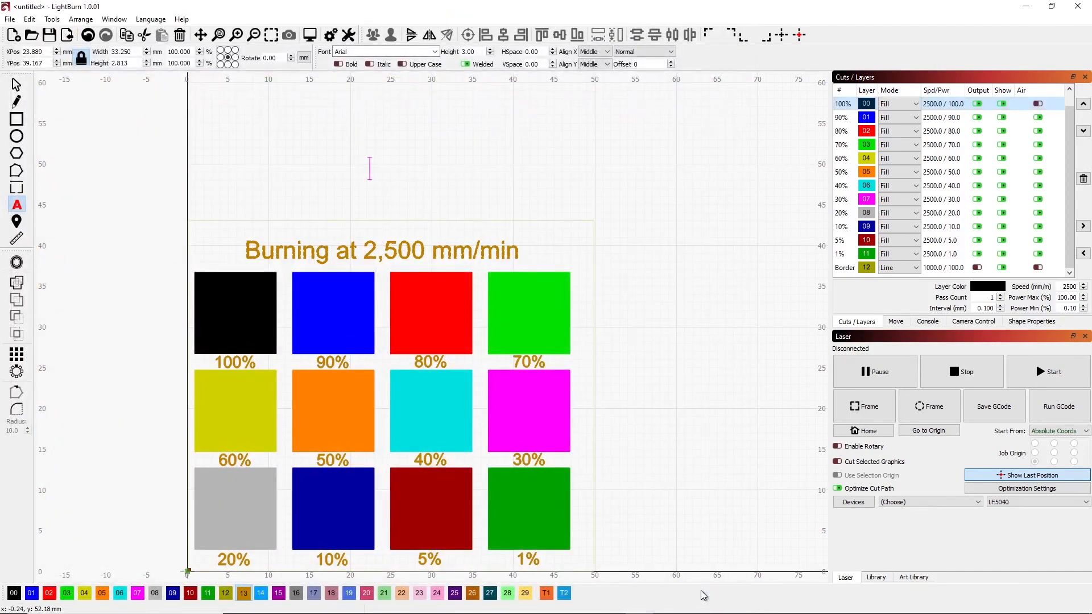